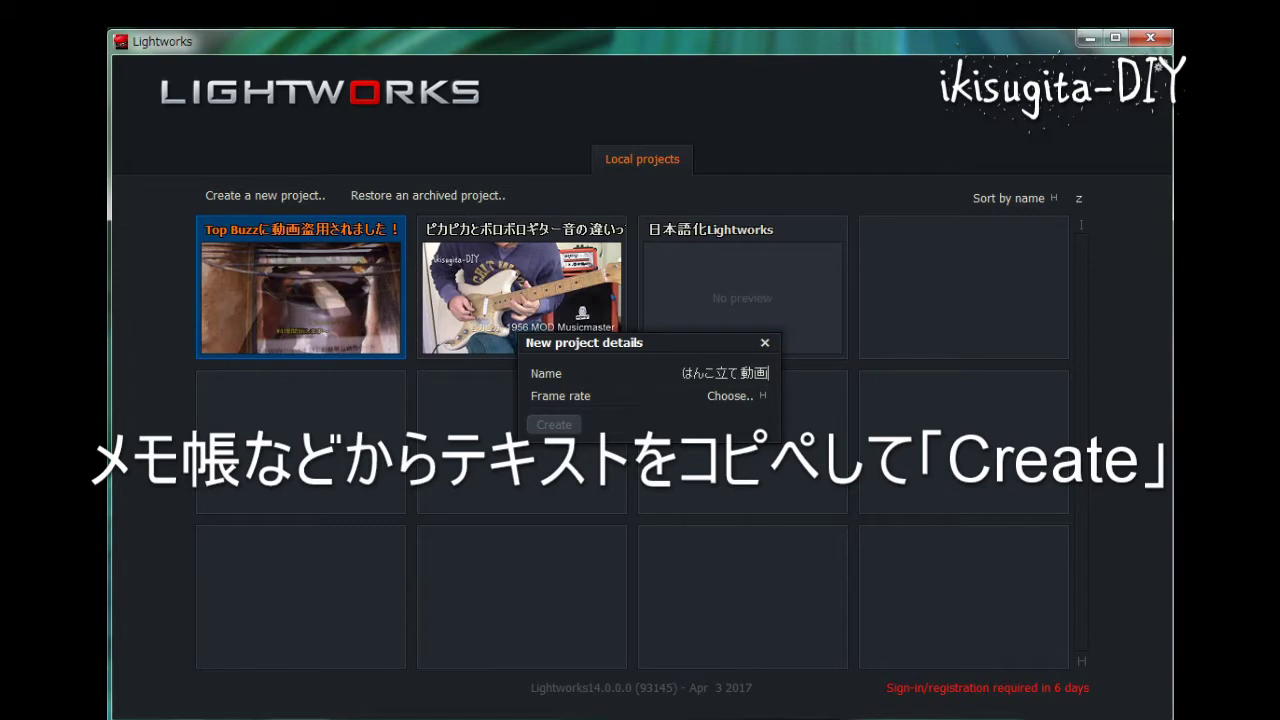
- Set the new project's frame rate to 24 fps and create the project はんこ立て動画
{"action": "left_click", "coordinate": [730, 396]}
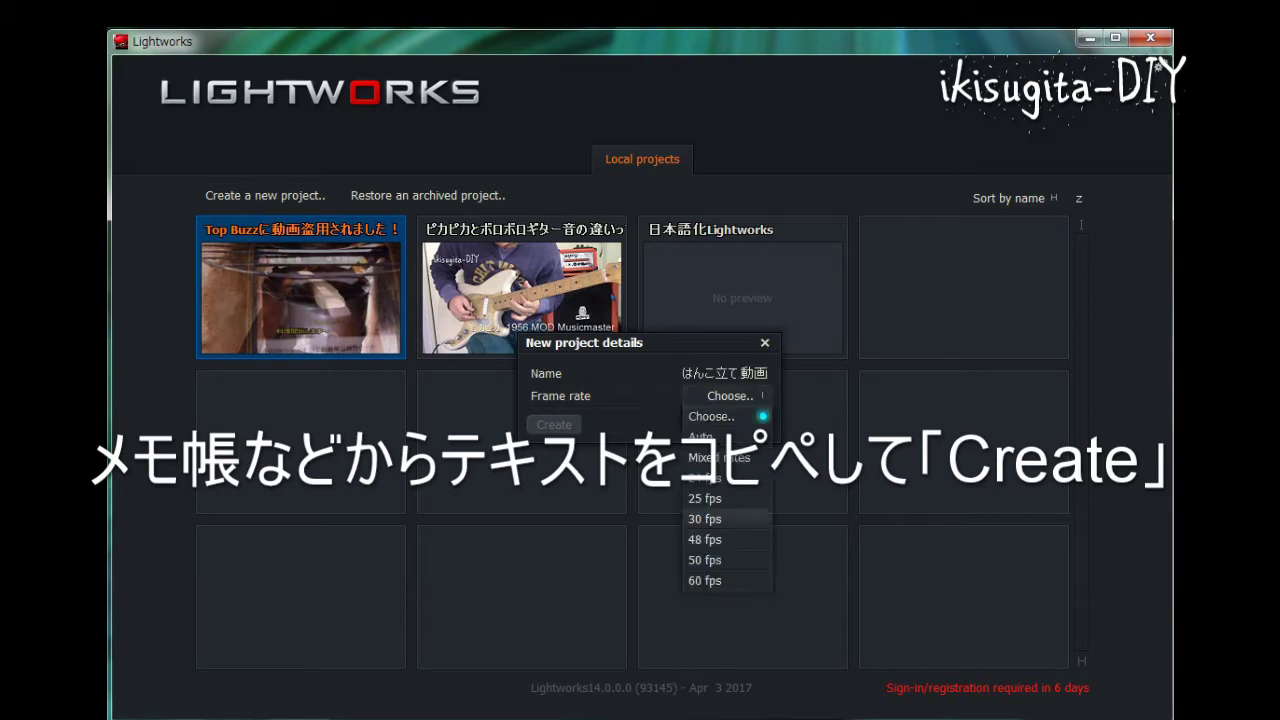
{"action": "left_click", "coordinate": [752, 475]}
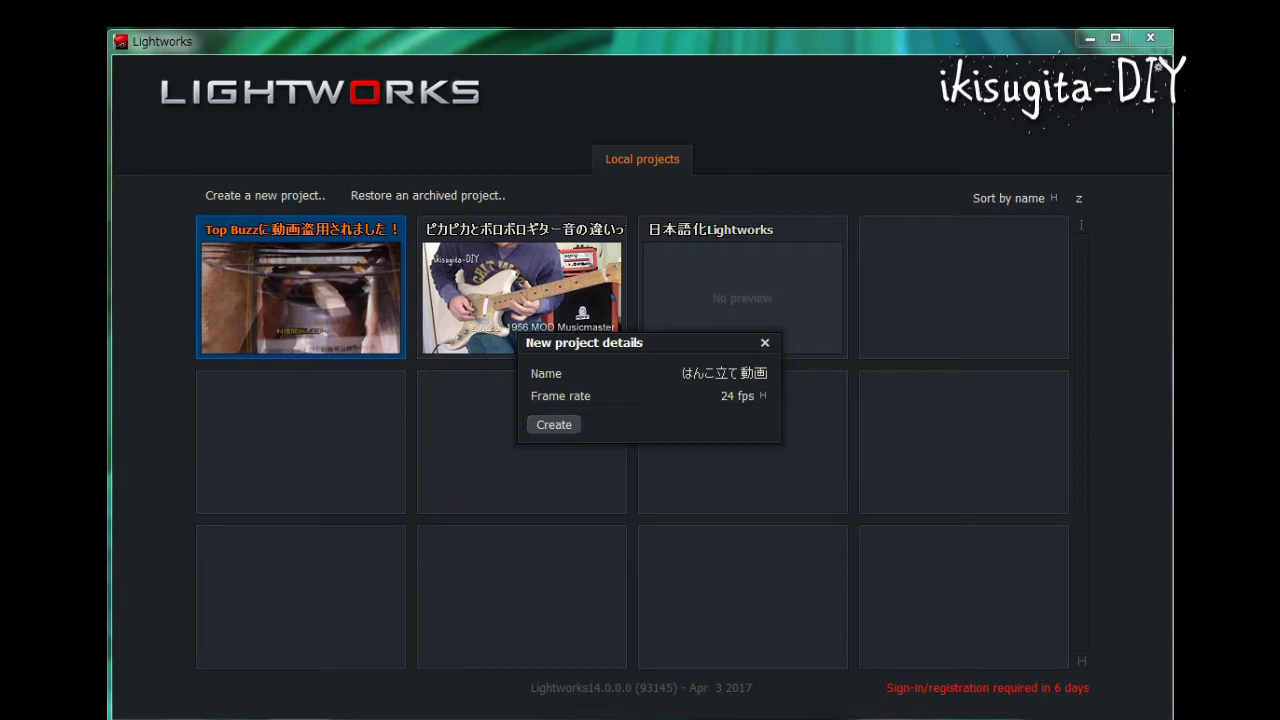
{"action": "left_click", "coordinate": [554, 425]}
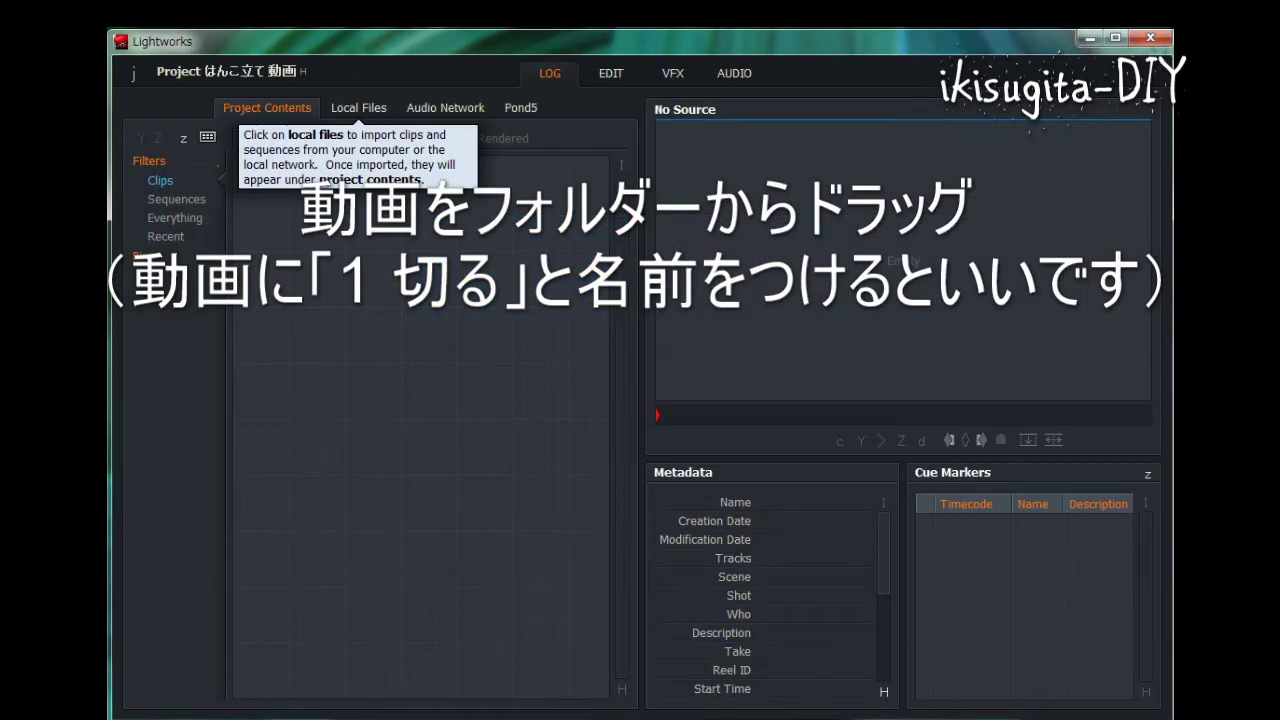
- Import the five video clips from 1木を切る to 5飾る from their folder into the project contents
{"action": "left_click_drag", "start_coordinate": [1270, 425], "coordinate": [940, 243]}
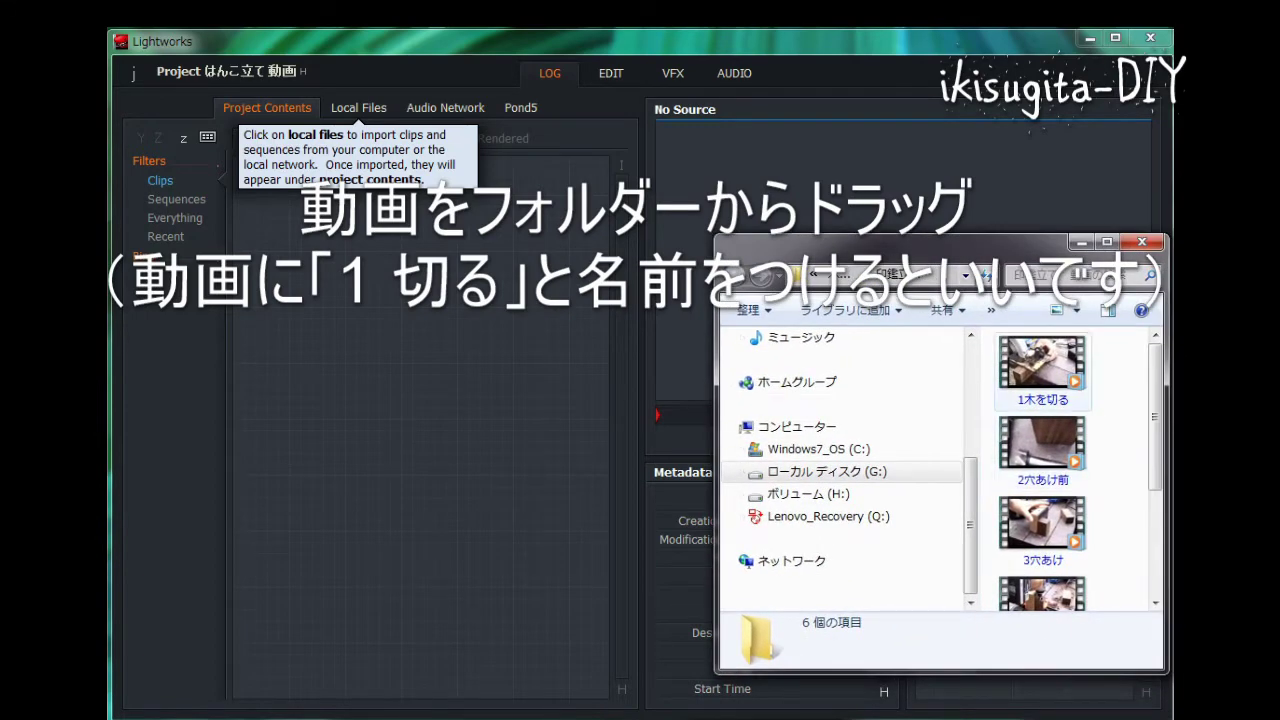
{"action": "left_click", "coordinate": [1042, 366]}
{"action": "left_click_drag", "start_coordinate": [1155, 416], "coordinate": [1155, 517]}
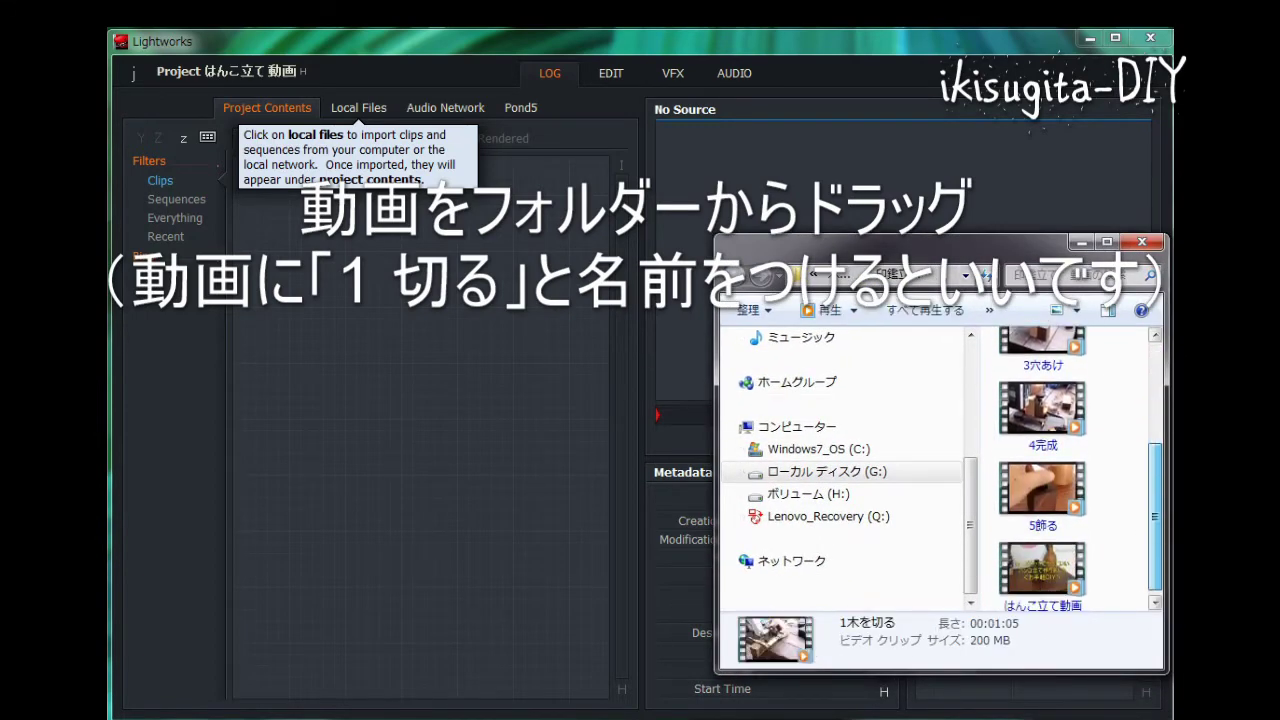
{"action": "left_click", "coordinate": [1042, 494], "text": "shift"}
{"action": "left_click_drag", "start_coordinate": [1042, 350], "coordinate": [430, 400]}
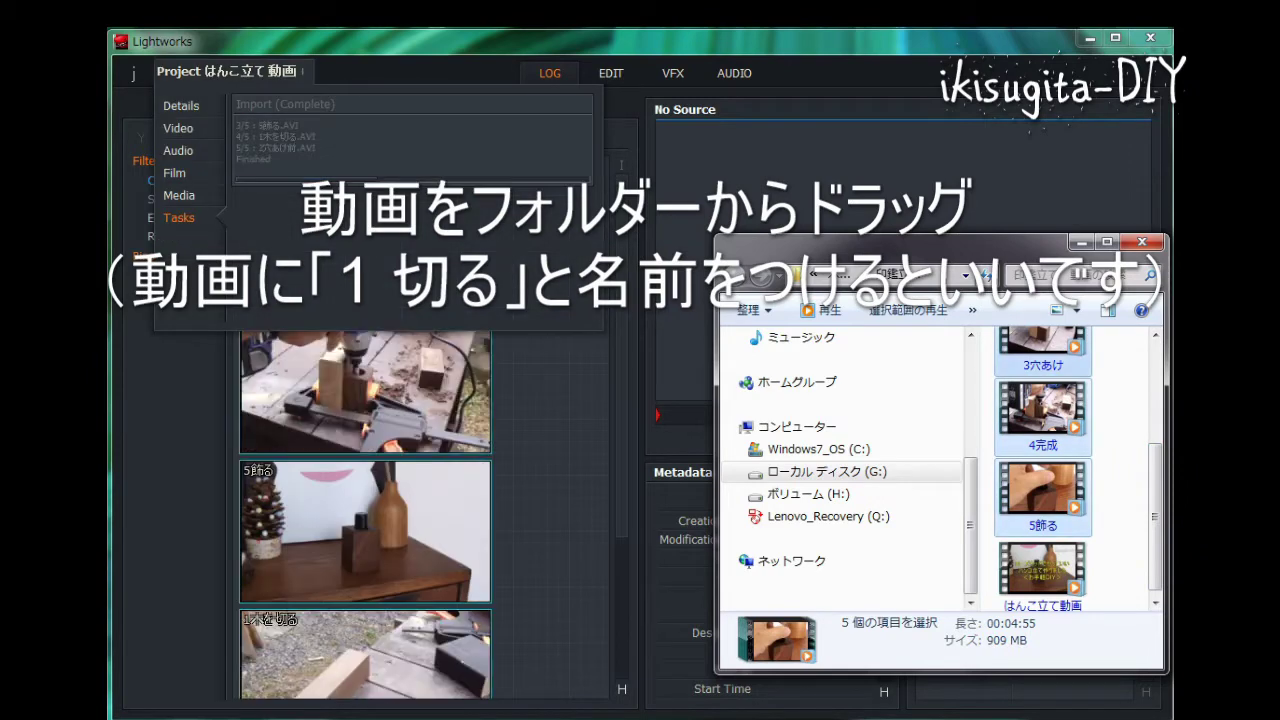
{"action": "left_click", "coordinate": [1080, 242]}
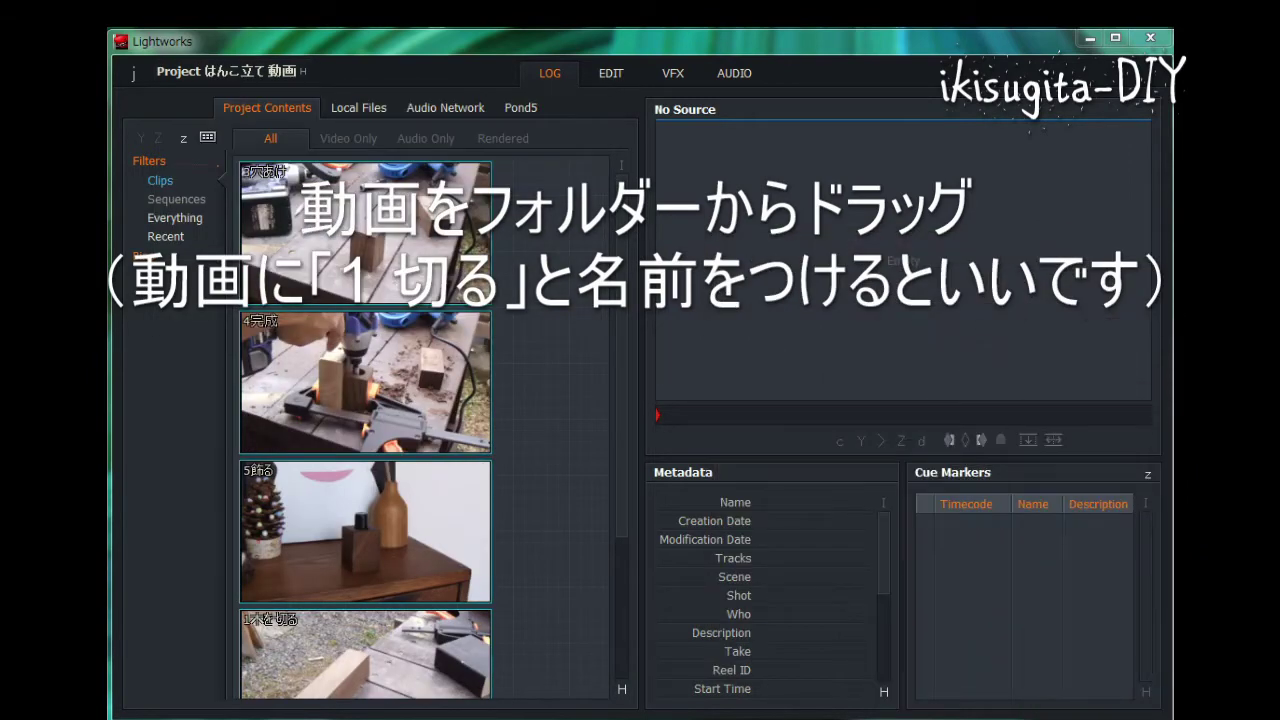
{"action": "left_click", "coordinate": [550, 385]}
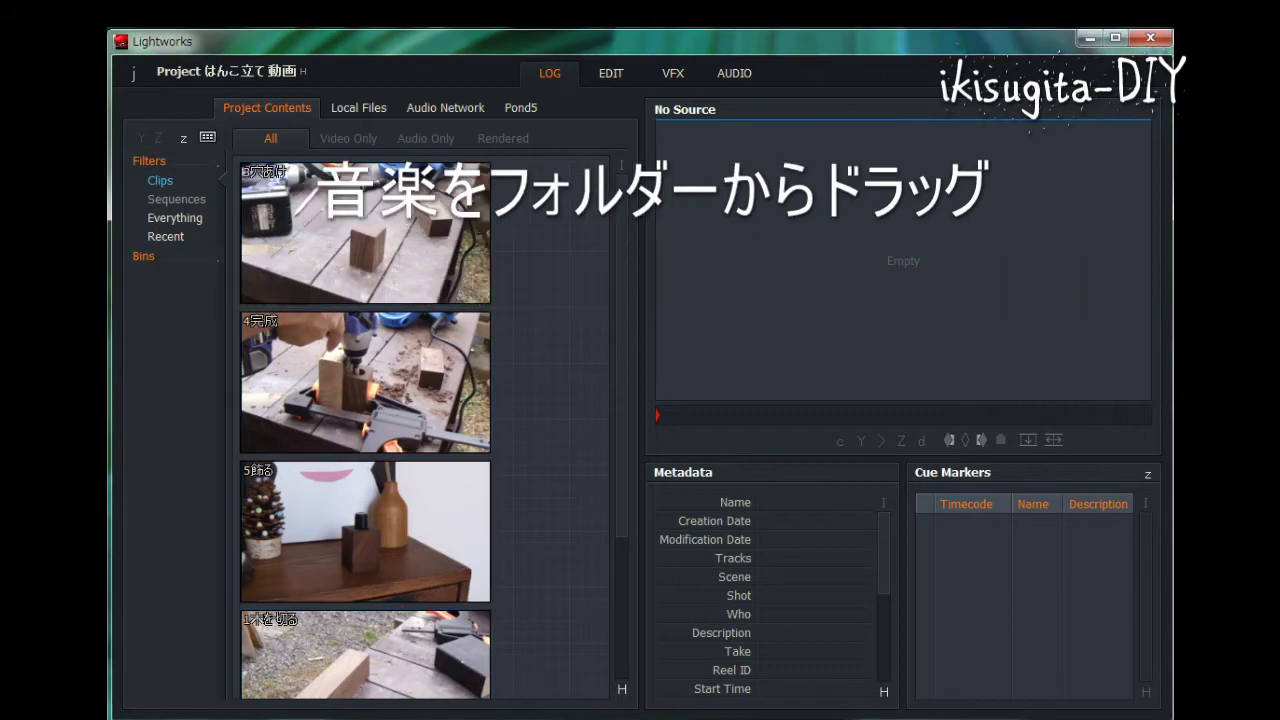
- Import the music file Beach_Front_Property from its folder into the project contents
{"action": "left_click_drag", "start_coordinate": [1279, 120], "coordinate": [850, 188]}
{"action": "left_click_drag", "start_coordinate": [976, 348], "coordinate": [550, 375]}
{"action": "left_click_drag", "start_coordinate": [880, 189], "coordinate": [1279, 110]}
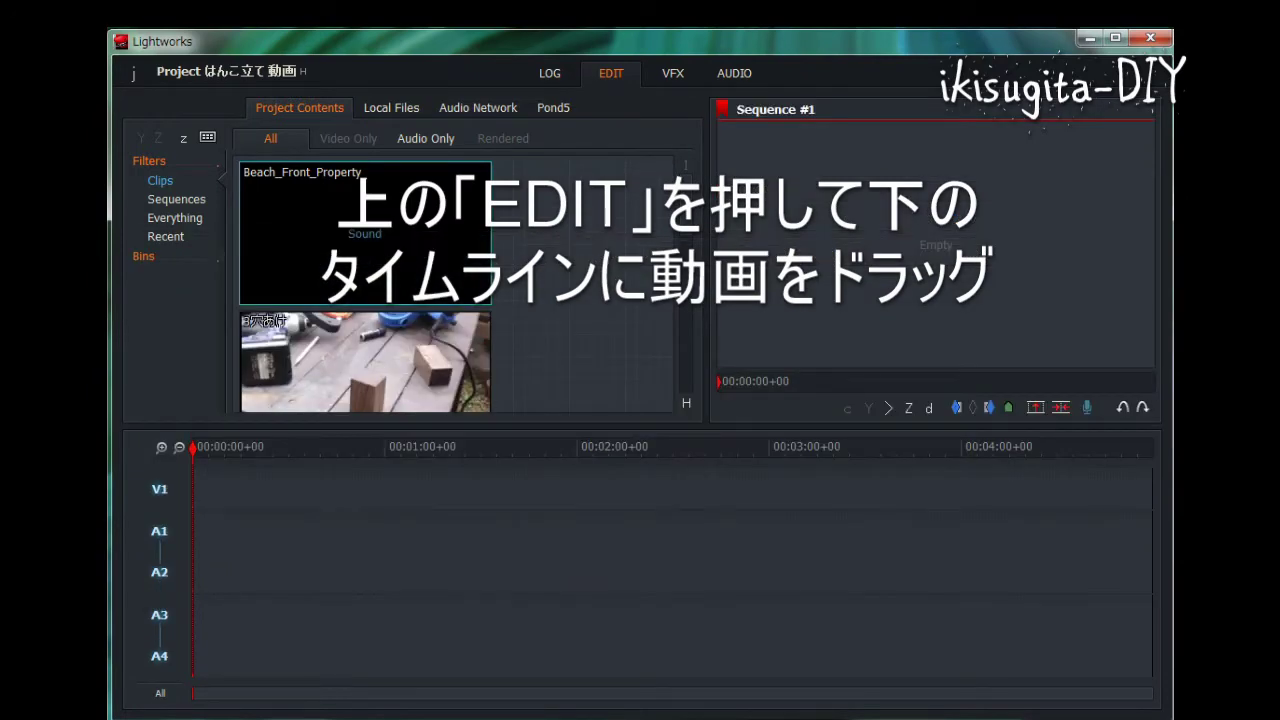
- Place the clip 1木を切る at the start of the edit timeline and 2穴あけ前 directly behind it
{"action": "scroll", "coordinate": [365, 284], "scroll_direction": "down", "scroll_amount": 6}
{"action": "scroll", "coordinate": [365, 284], "scroll_direction": "up", "scroll_amount": 5}
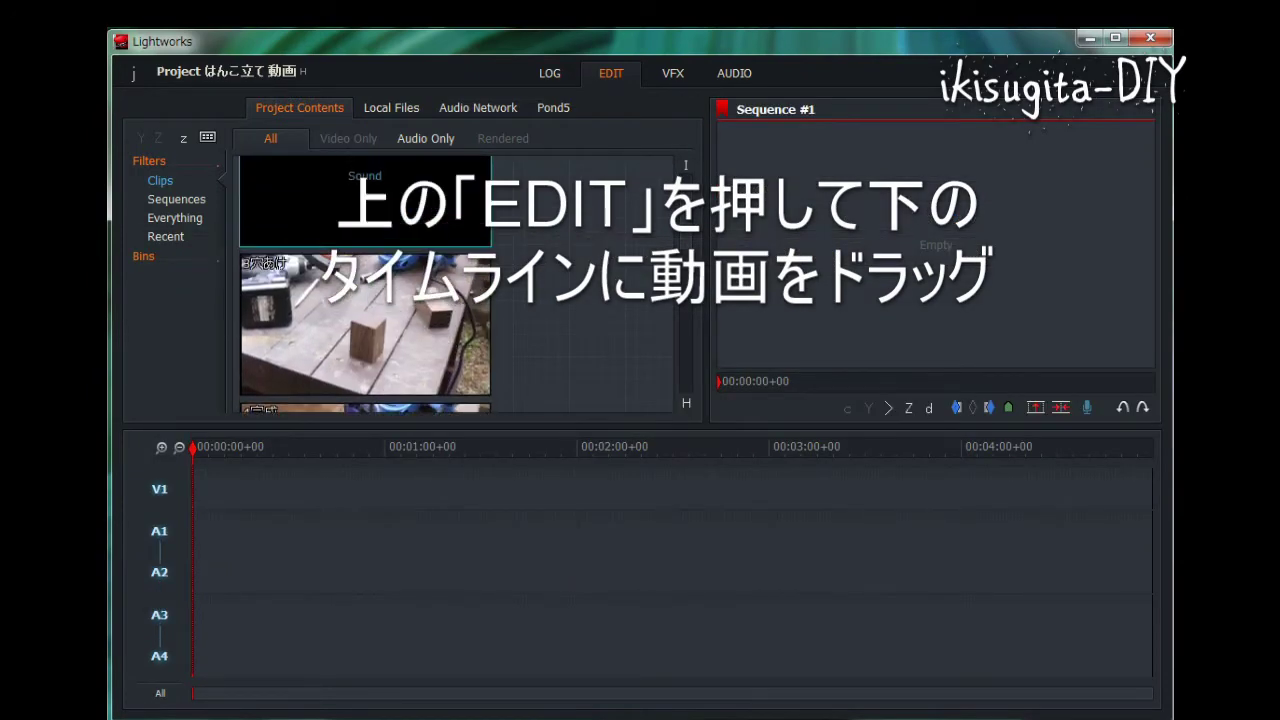
{"action": "scroll", "coordinate": [365, 285], "scroll_direction": "down", "scroll_amount": 6}
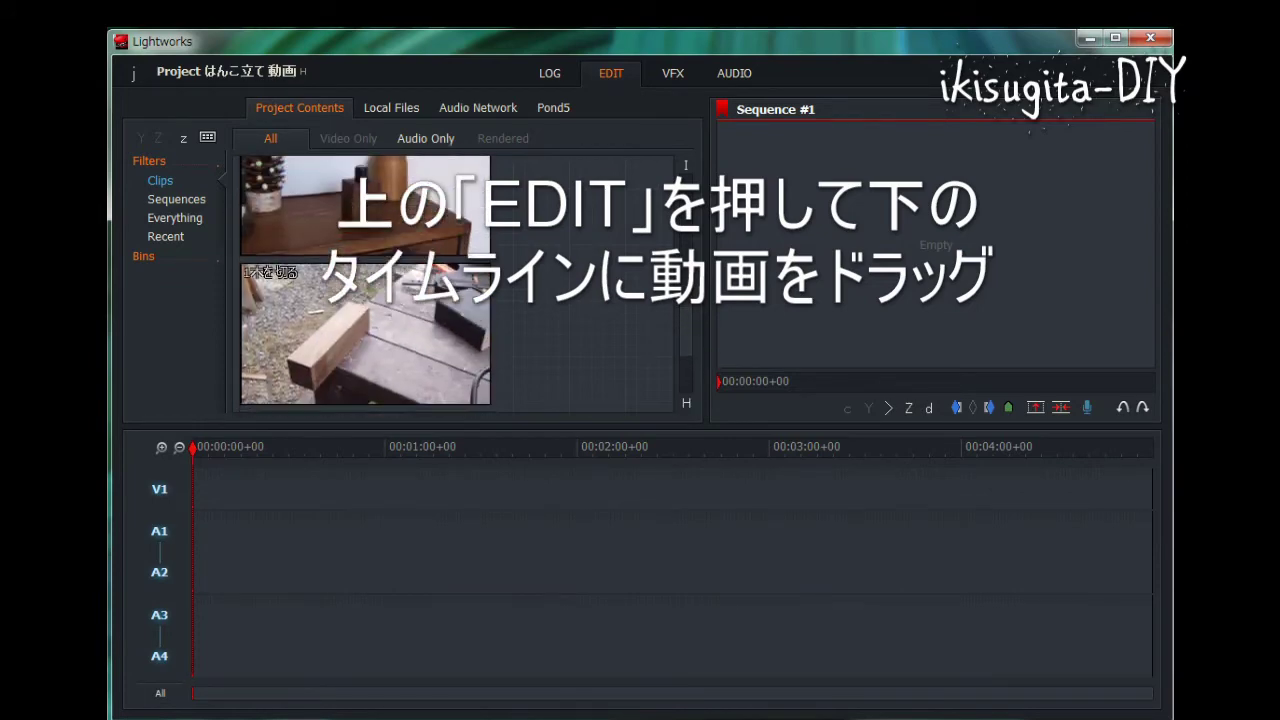
{"action": "scroll", "coordinate": [365, 285], "scroll_direction": "down", "scroll_amount": 1}
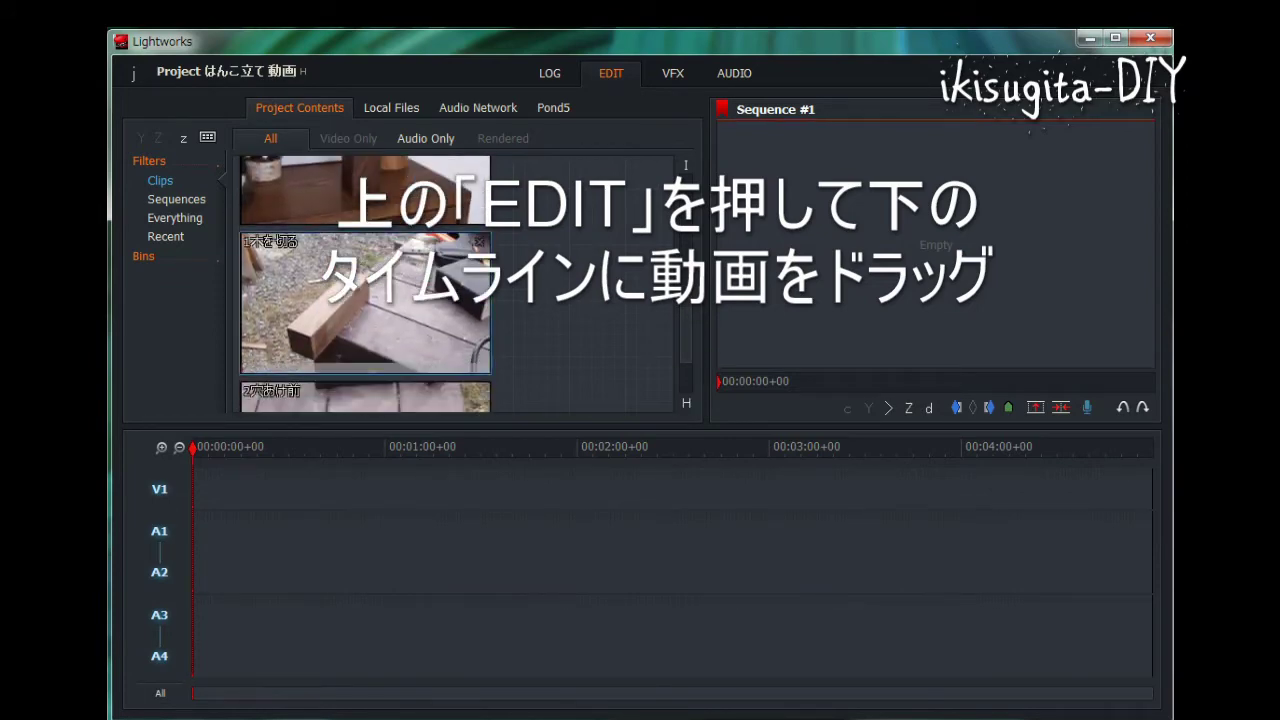
{"action": "mouse_move", "coordinate": [365, 300]}
{"action": "left_mouse_down"}
{"action": "mouse_move", "coordinate": [303, 400]}
{"action": "mouse_move", "coordinate": [290, 490]}
{"action": "mouse_move", "coordinate": [276, 490]}
{"action": "left_mouse_up"}
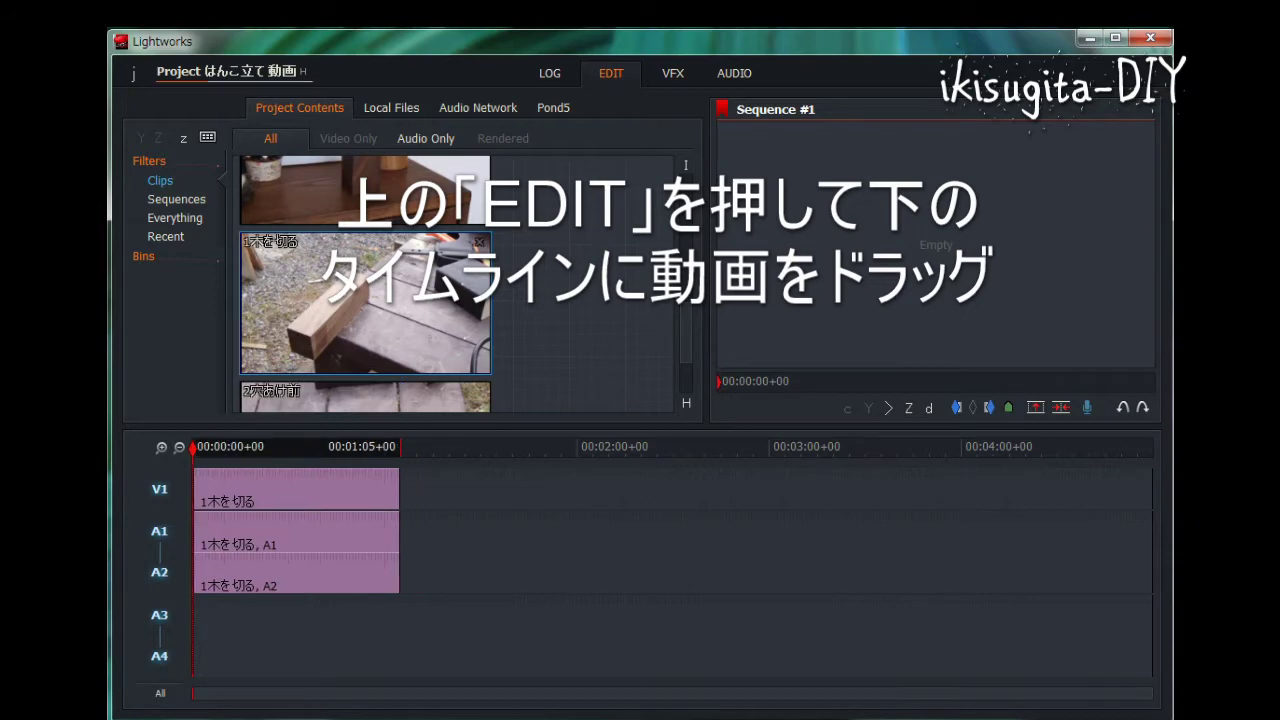
{"action": "left_click_drag", "start_coordinate": [365, 397], "coordinate": [414, 500]}
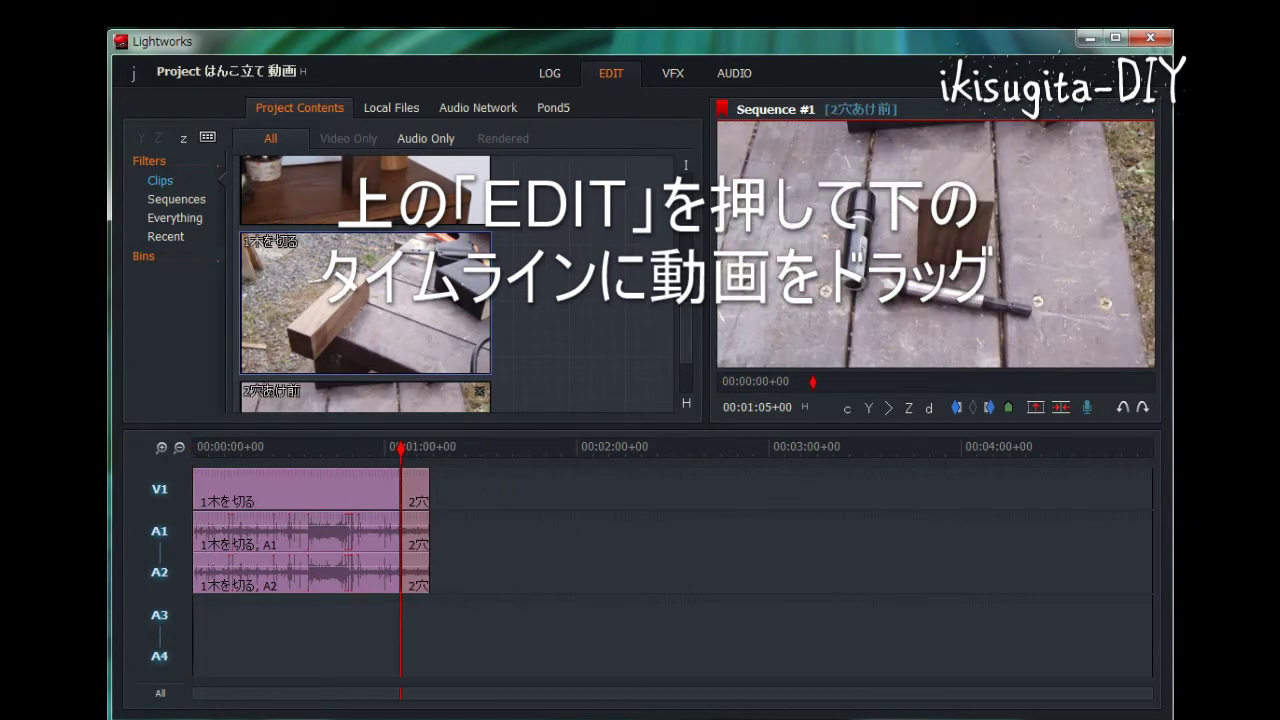
- Append the clips 3穴あけ, 4完成 and 5飾る in that order to the end of the timeline sequence
{"action": "scroll", "coordinate": [365, 285], "scroll_direction": "down", "scroll_amount": 5}
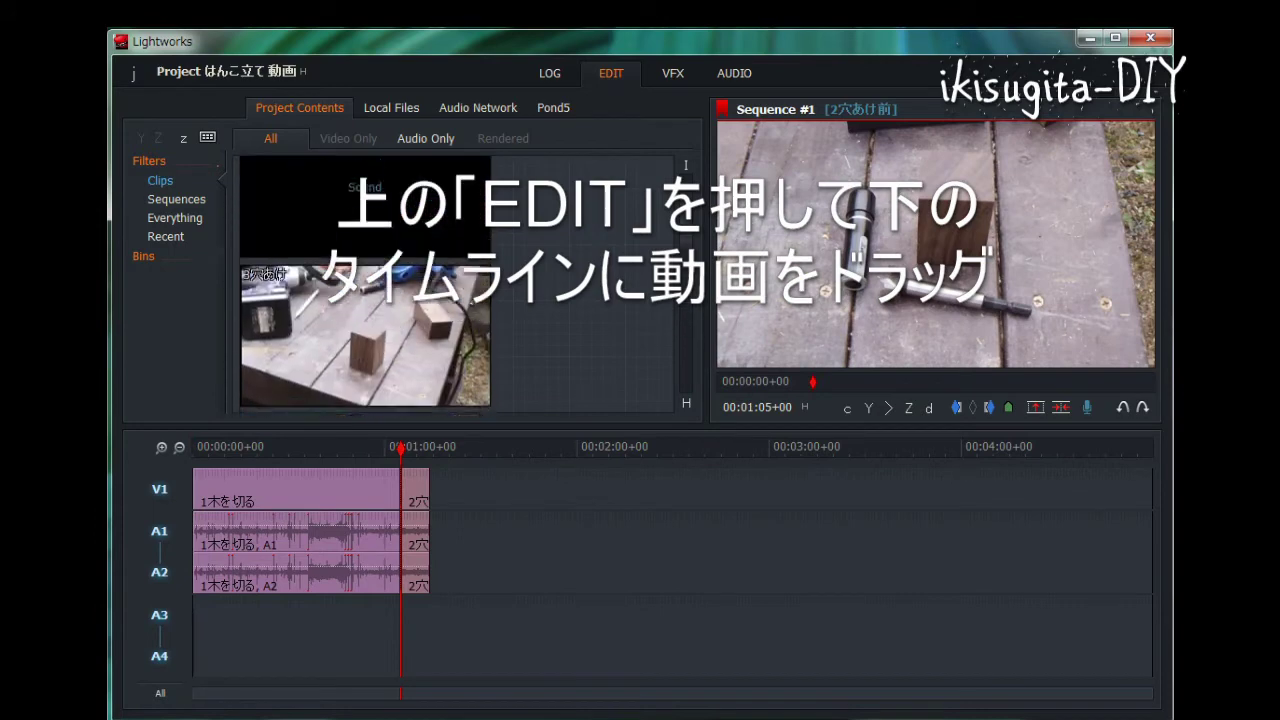
{"action": "left_click_drag", "start_coordinate": [303, 314], "coordinate": [458, 500]}
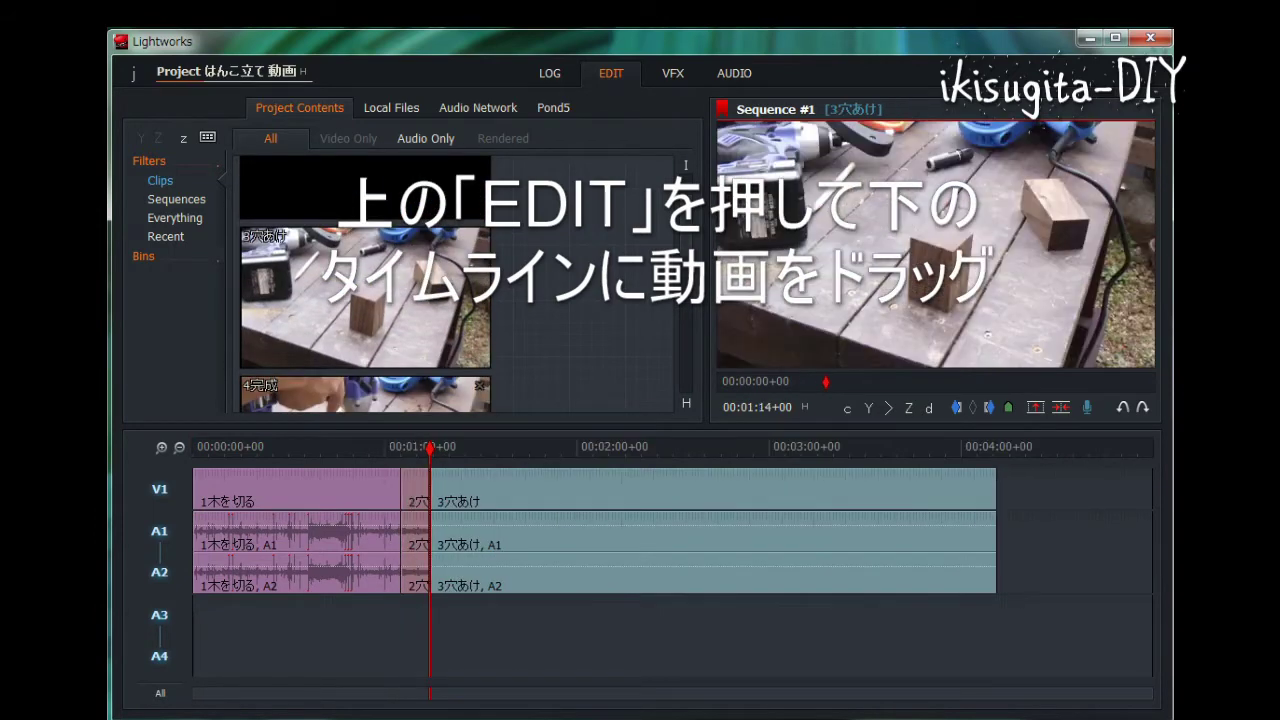
{"action": "left_click_drag", "start_coordinate": [340, 395], "coordinate": [1020, 510]}
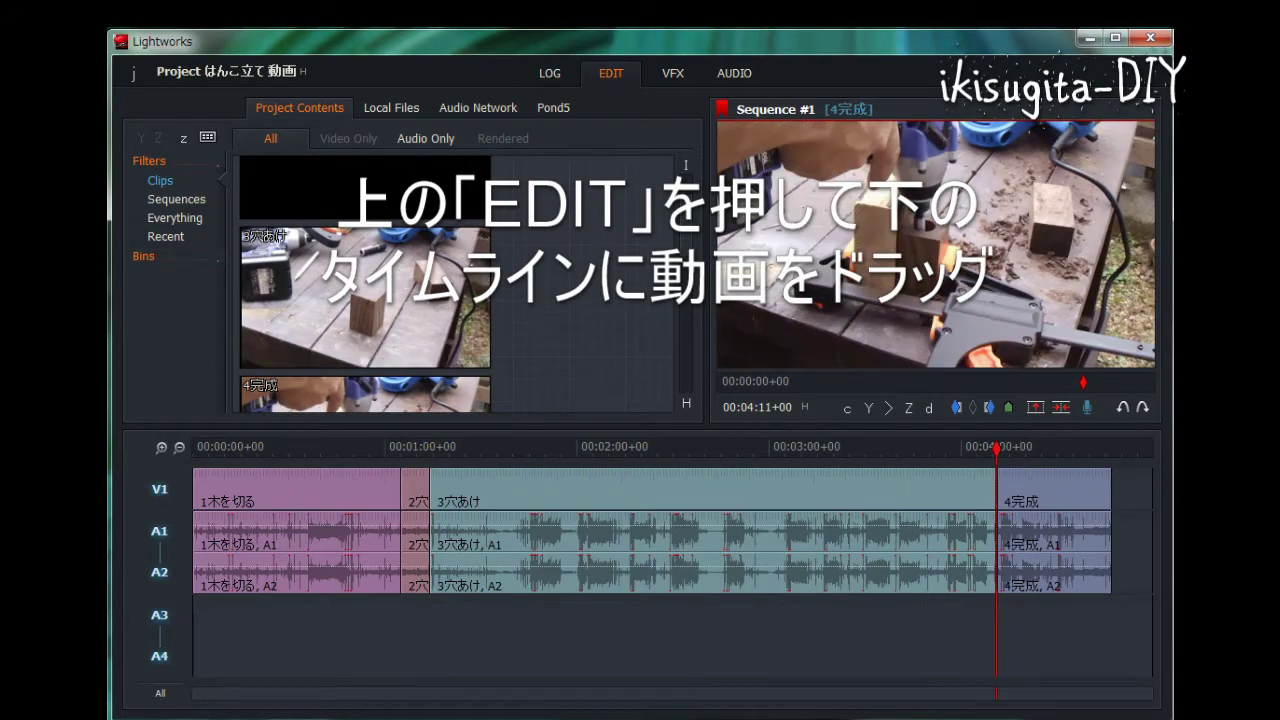
{"action": "scroll", "coordinate": [365, 285], "scroll_direction": "down", "scroll_amount": 3}
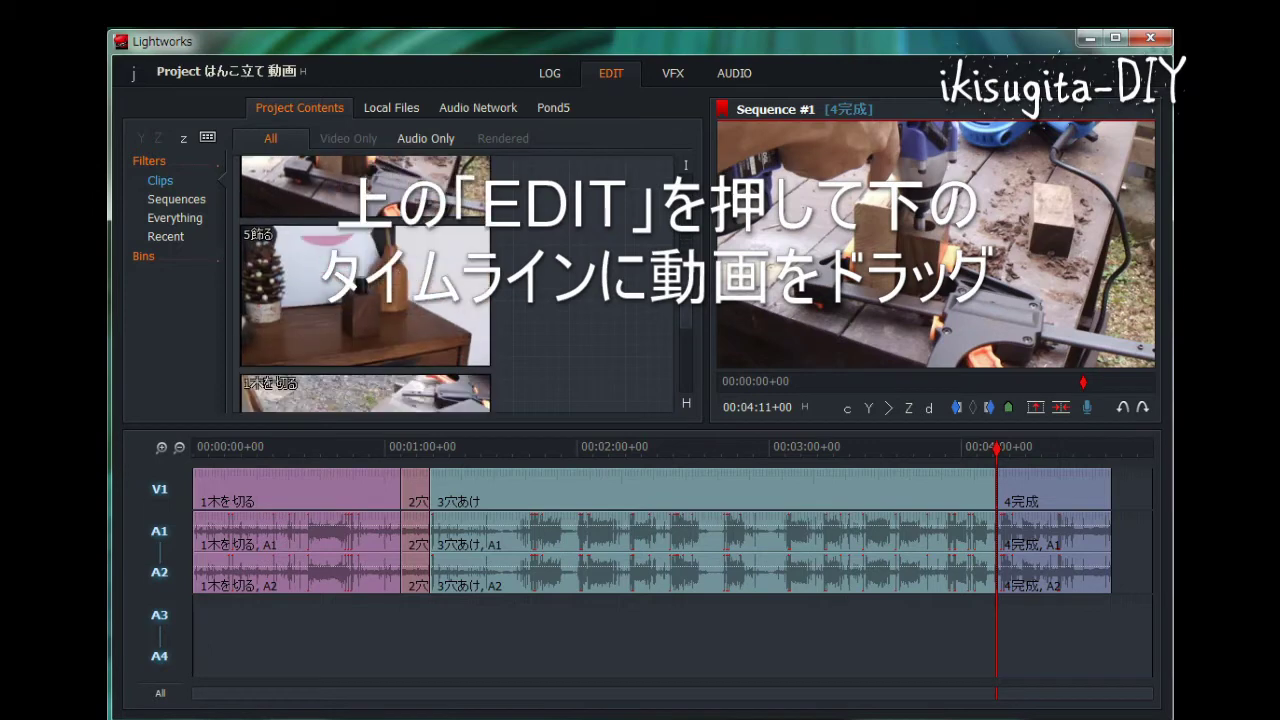
{"action": "left_click_drag", "start_coordinate": [365, 296], "coordinate": [1000, 470]}
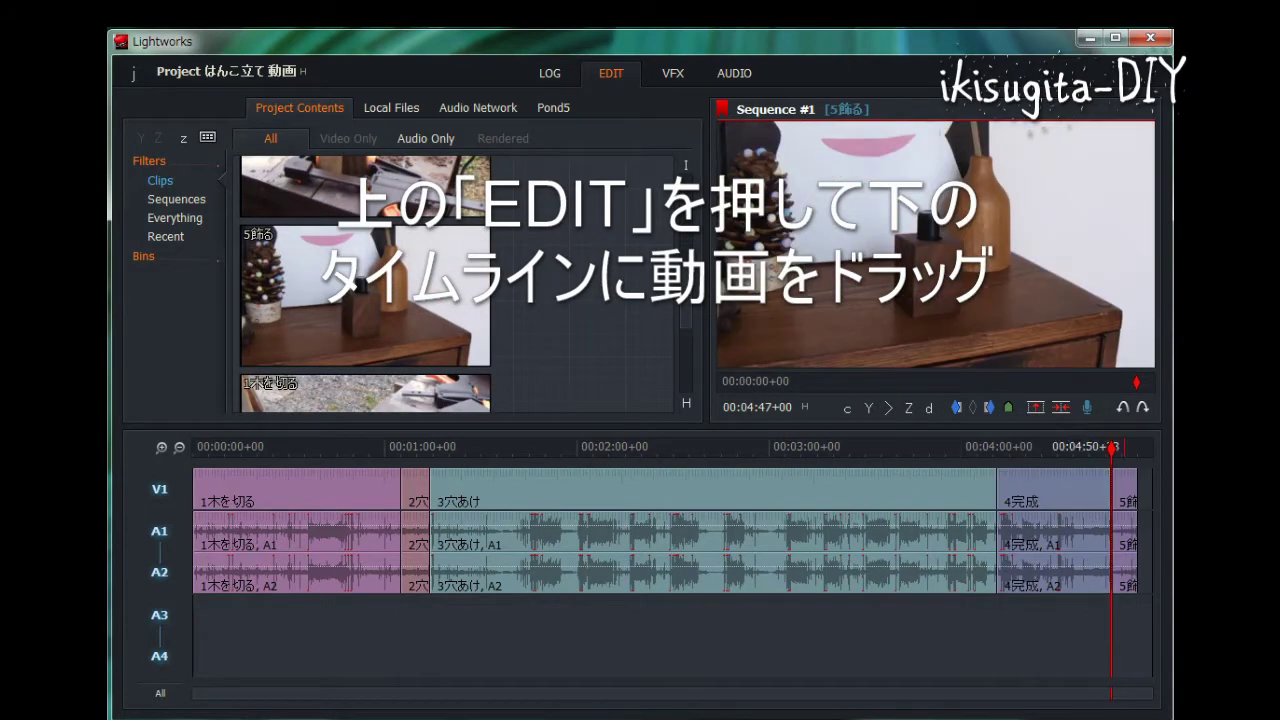
- Play the sequence from its start, split the 1木を切る clip at about 32 seconds and delete the part after the cut
{"action": "left_click_drag", "start_coordinate": [1094, 448], "coordinate": [1008, 448]}
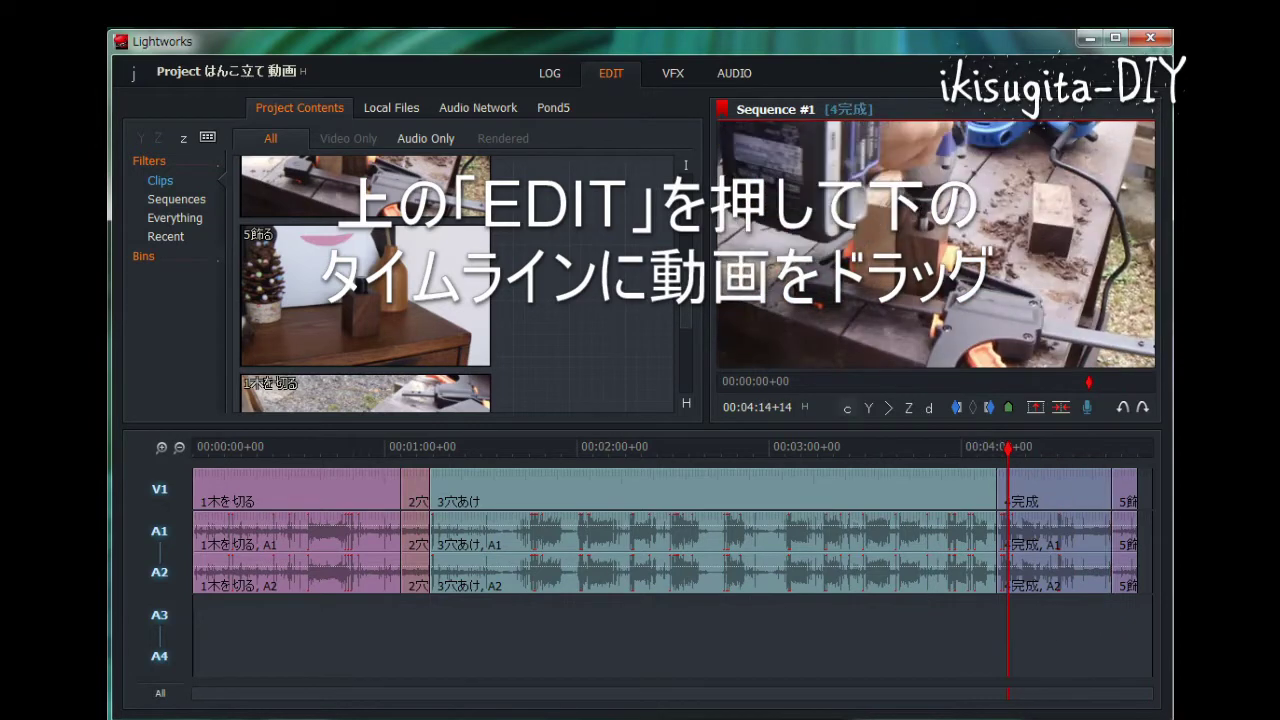
{"action": "left_click", "coordinate": [868, 408]}
{"action": "left_click", "coordinate": [868, 408]}
{"action": "left_click", "coordinate": [868, 408]}
{"action": "left_click", "coordinate": [868, 408]}
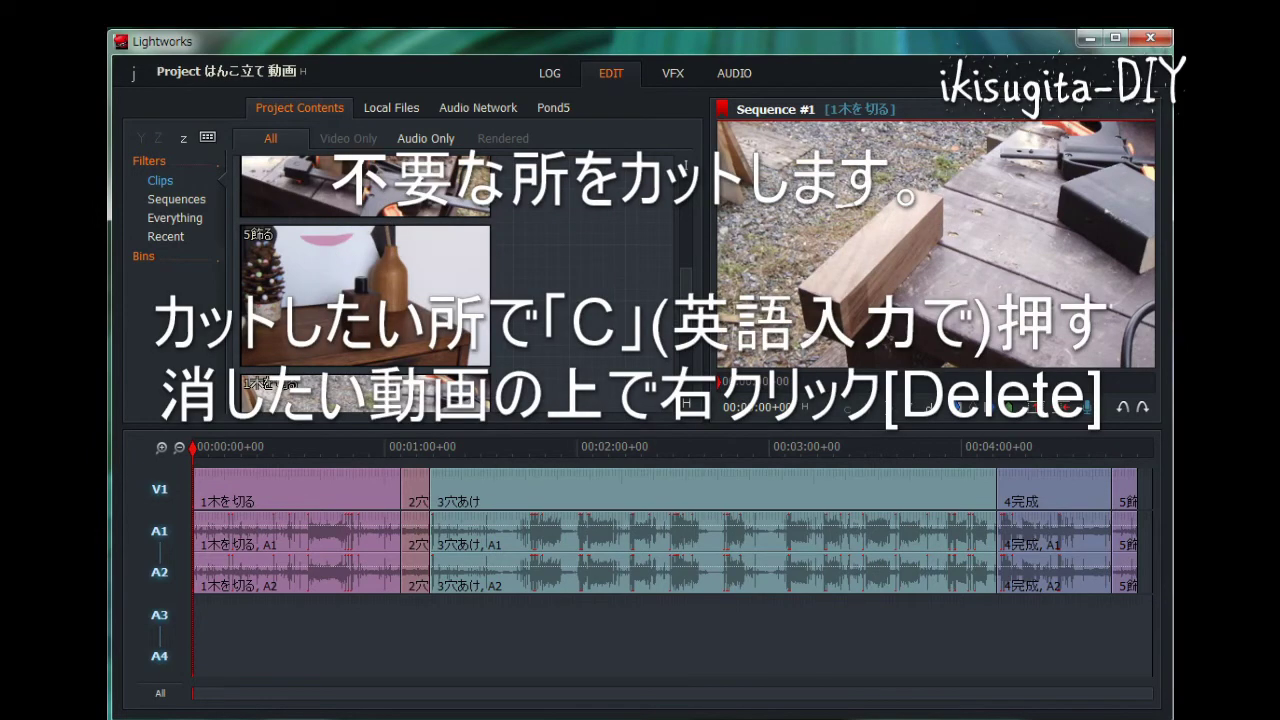
{"action": "left_click", "coordinate": [957, 408]}
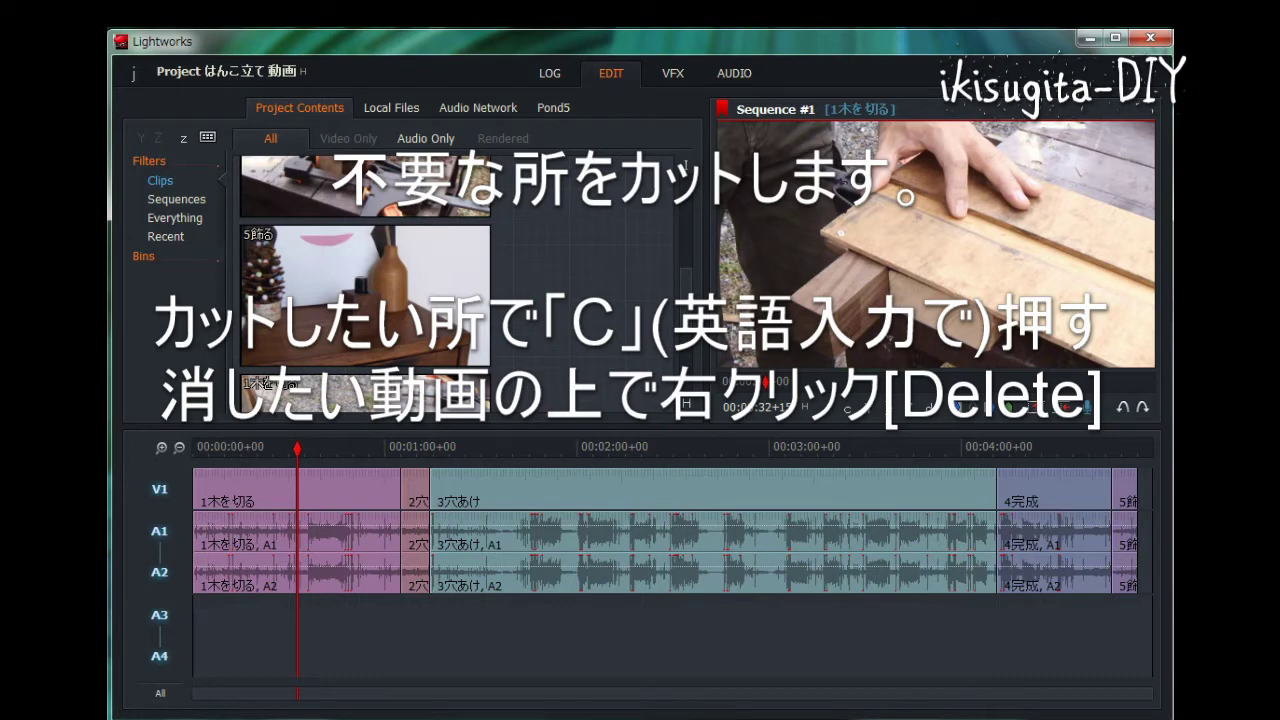
{"action": "key", "text": "c"}
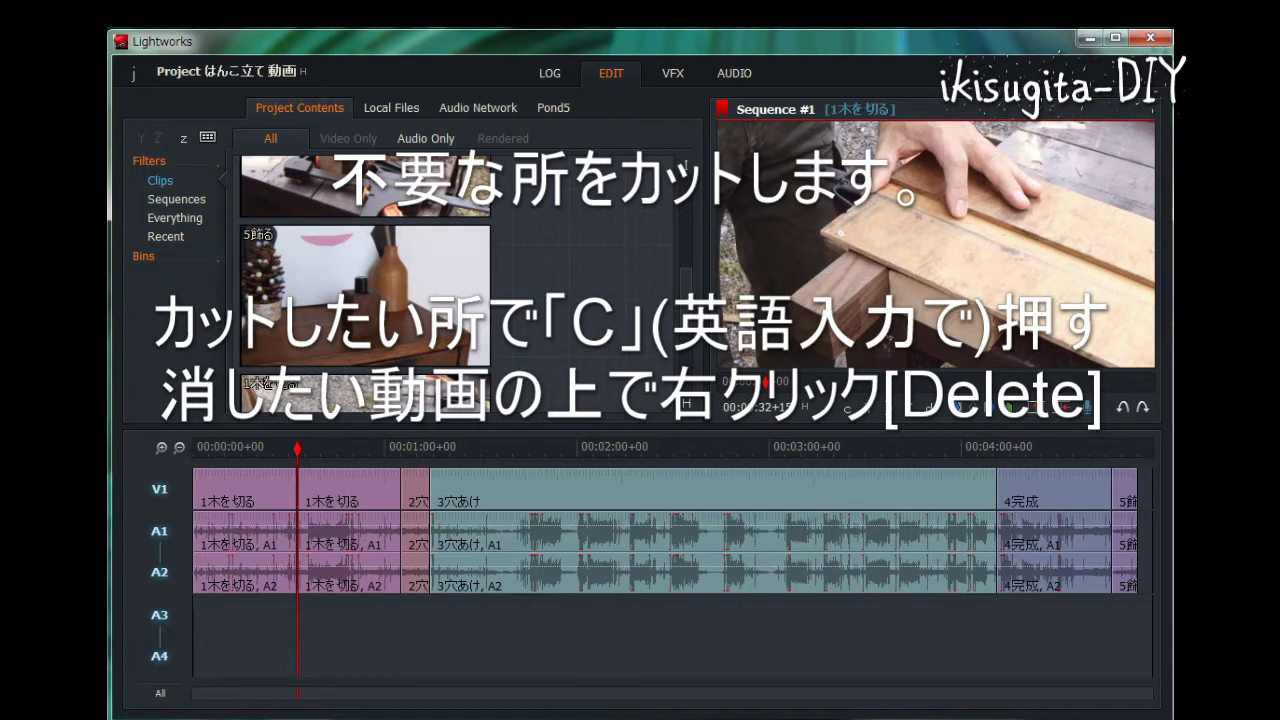
{"action": "right_click", "coordinate": [320, 485]}
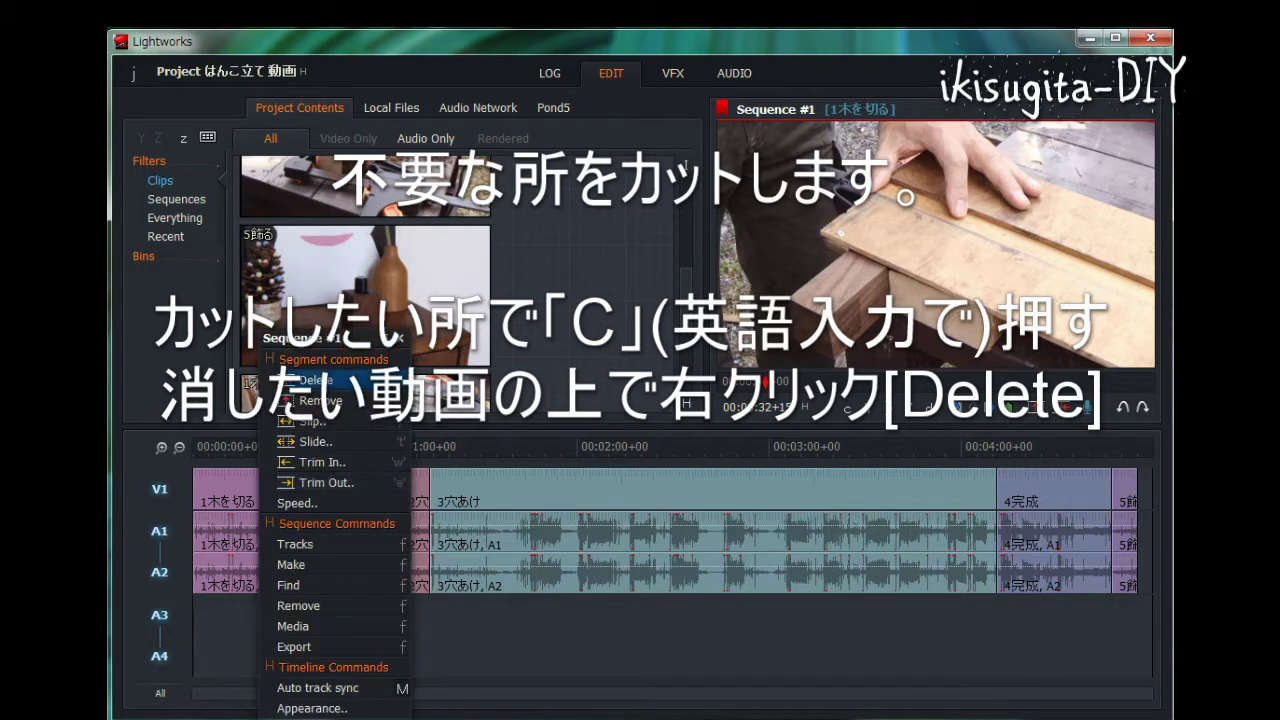
{"action": "left_click", "coordinate": [310, 380]}
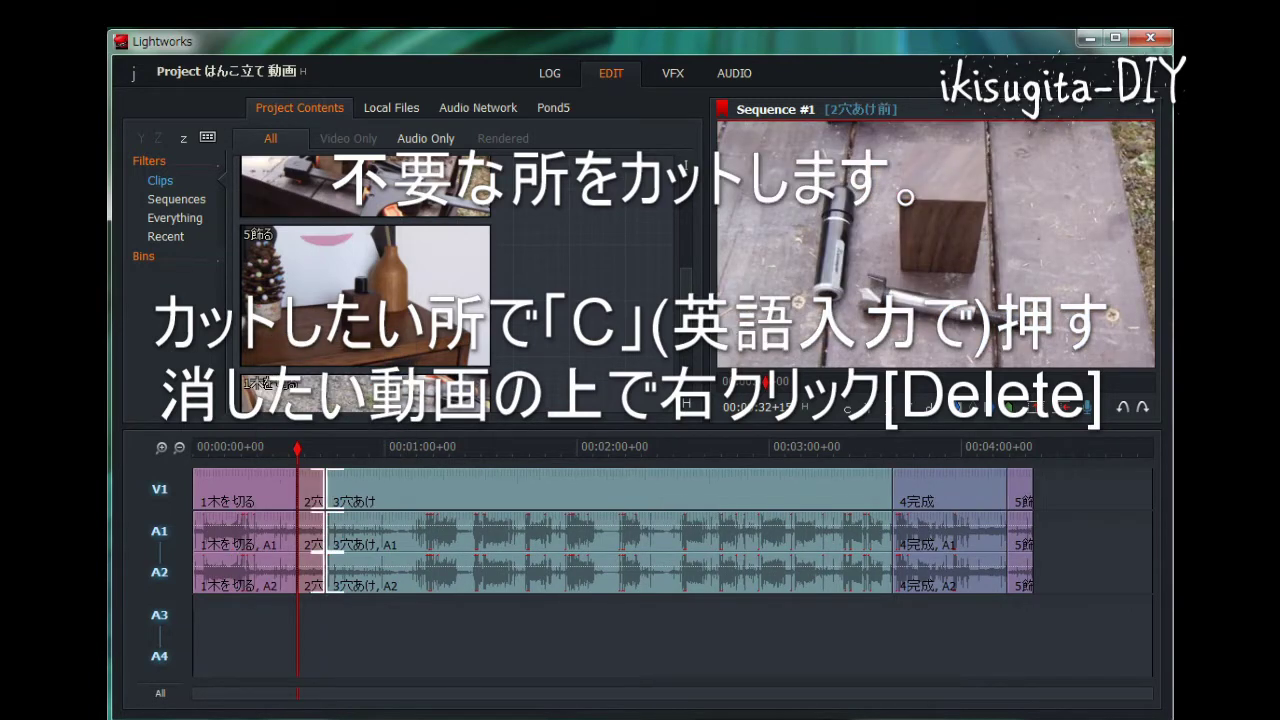
- Split the 3穴あけ clip at 00:01:02+22 and delete the part before the cut
{"action": "mouse_move", "coordinate": [297, 449]}
{"action": "left_mouse_down"}
{"action": "mouse_move", "coordinate": [257, 449]}
{"action": "mouse_move", "coordinate": [292, 449]}
{"action": "left_mouse_up"}
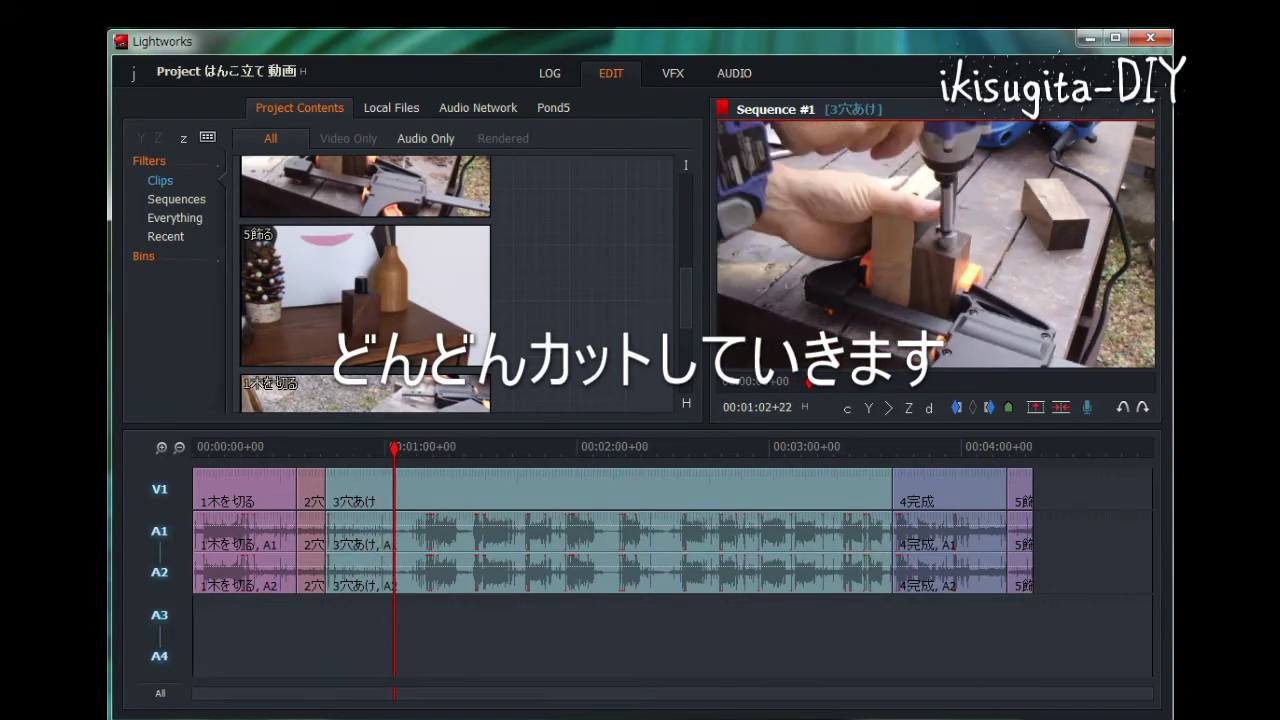
{"action": "key", "text": "c"}
{"action": "right_click", "coordinate": [360, 484]}
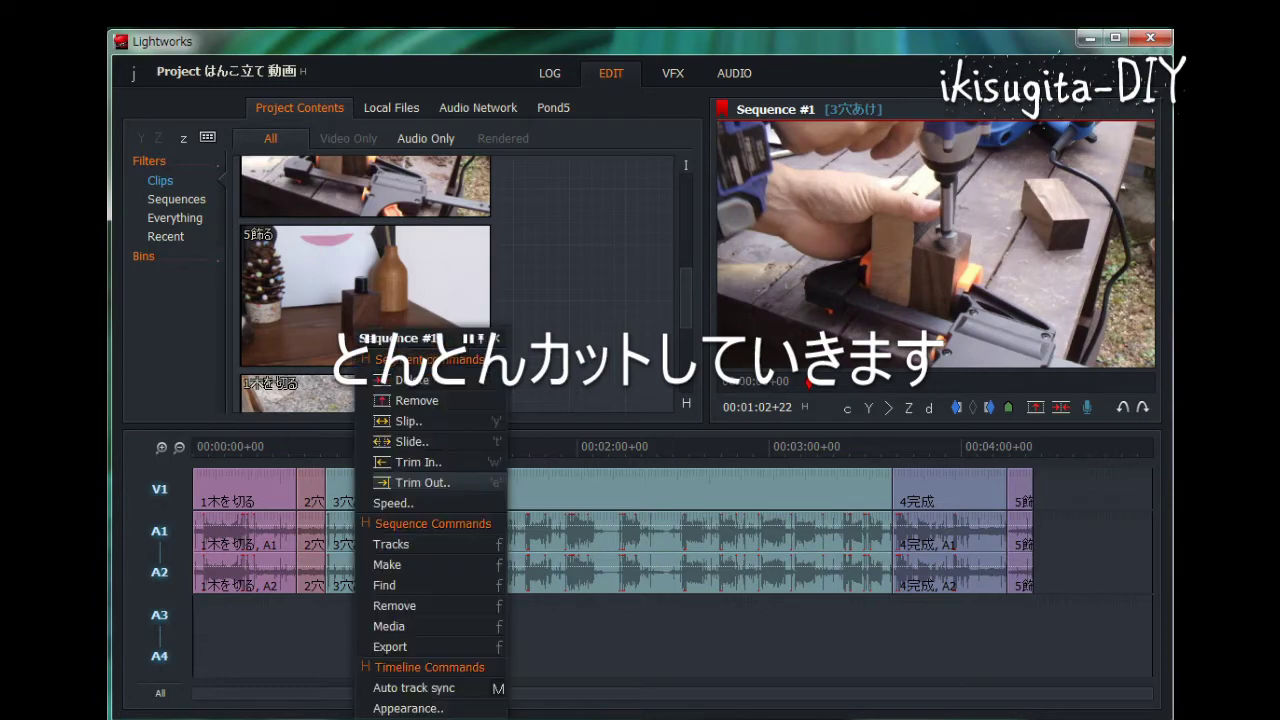
{"action": "left_click", "coordinate": [412, 380]}
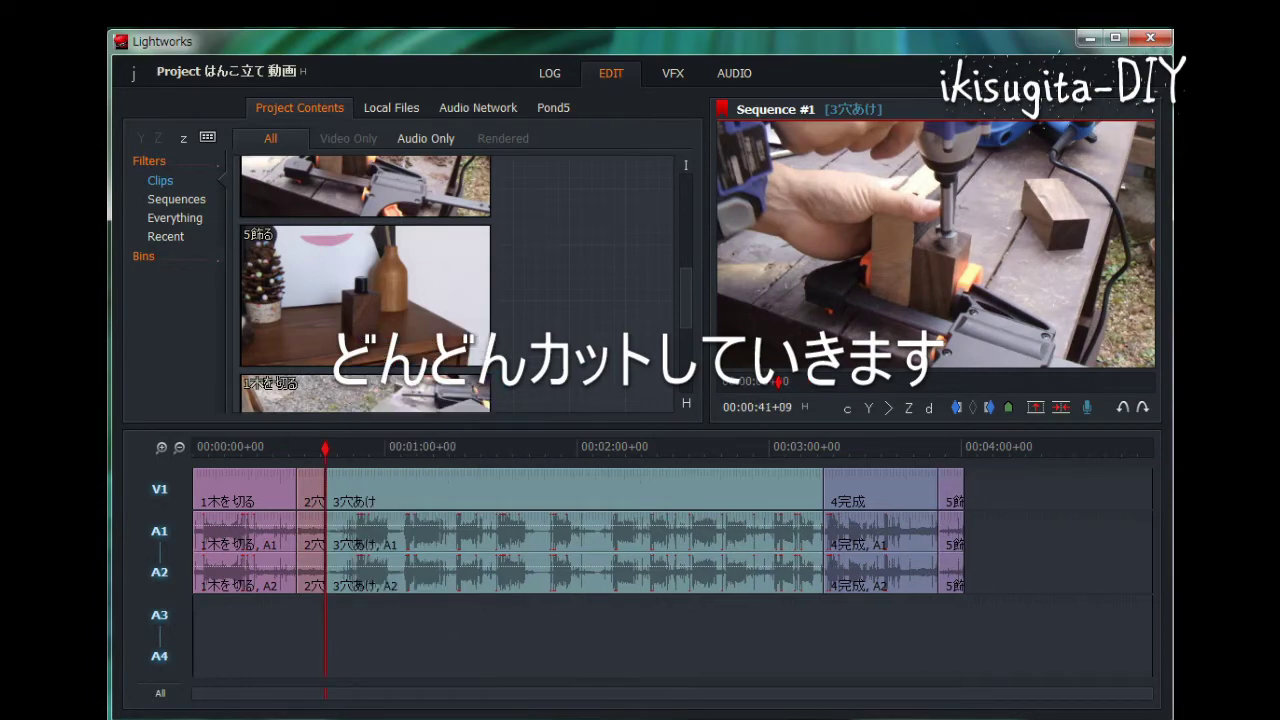
- Split the 3穴あけ clip at 00:00:48+23 and delete the short segment before the cut
{"action": "left_click_drag", "start_coordinate": [325, 449], "coordinate": [464, 449]}
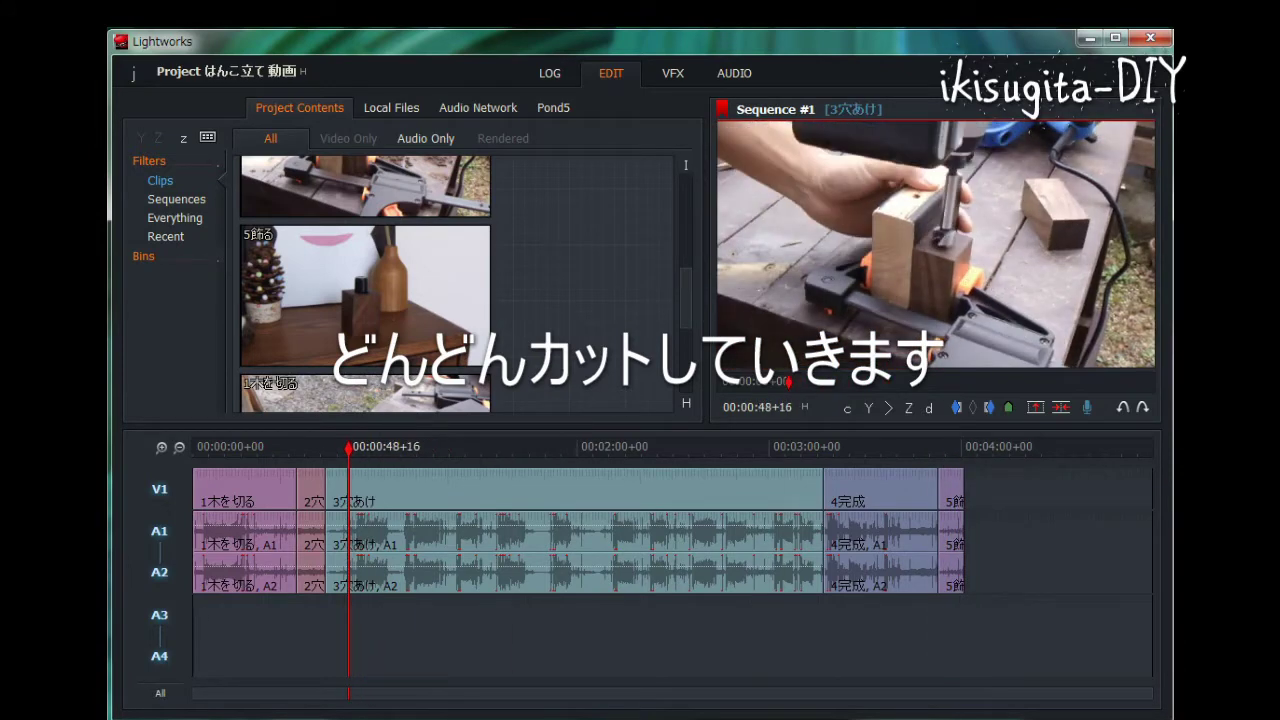
{"action": "left_click_drag", "start_coordinate": [348, 448], "coordinate": [329, 448]}
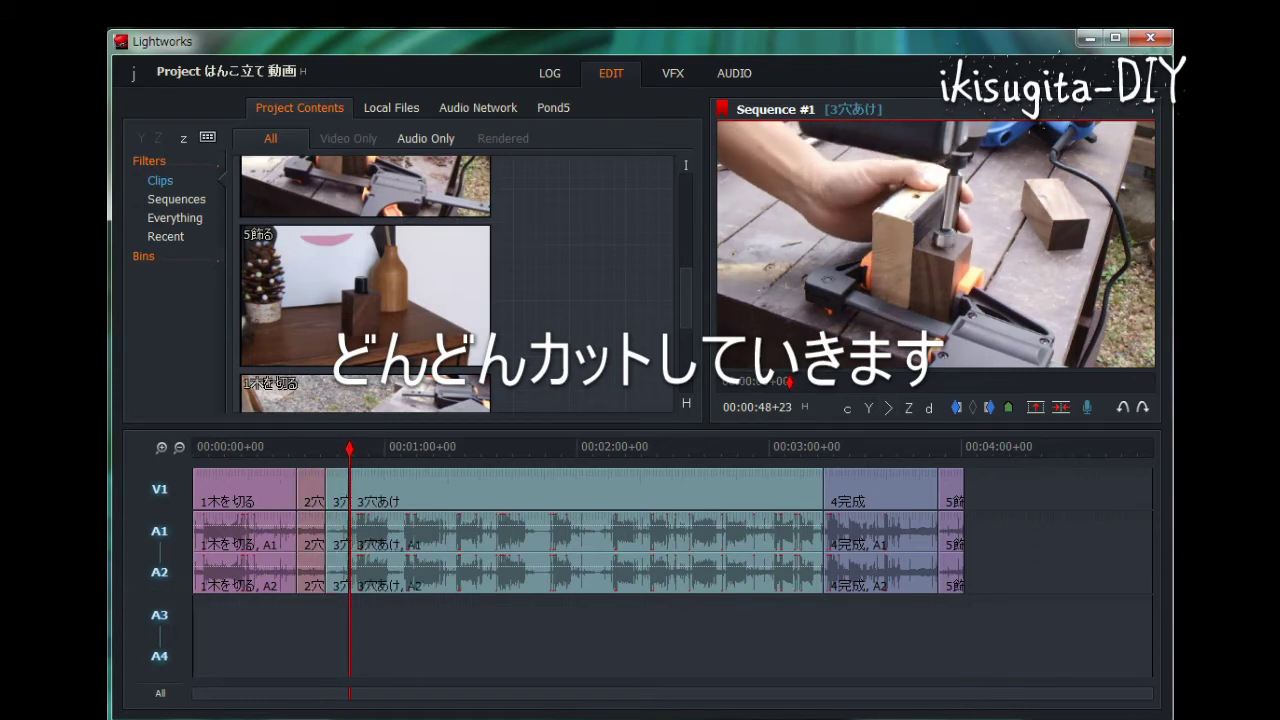
{"action": "right_click", "coordinate": [354, 483]}
{"action": "left_click", "coordinate": [397, 380]}
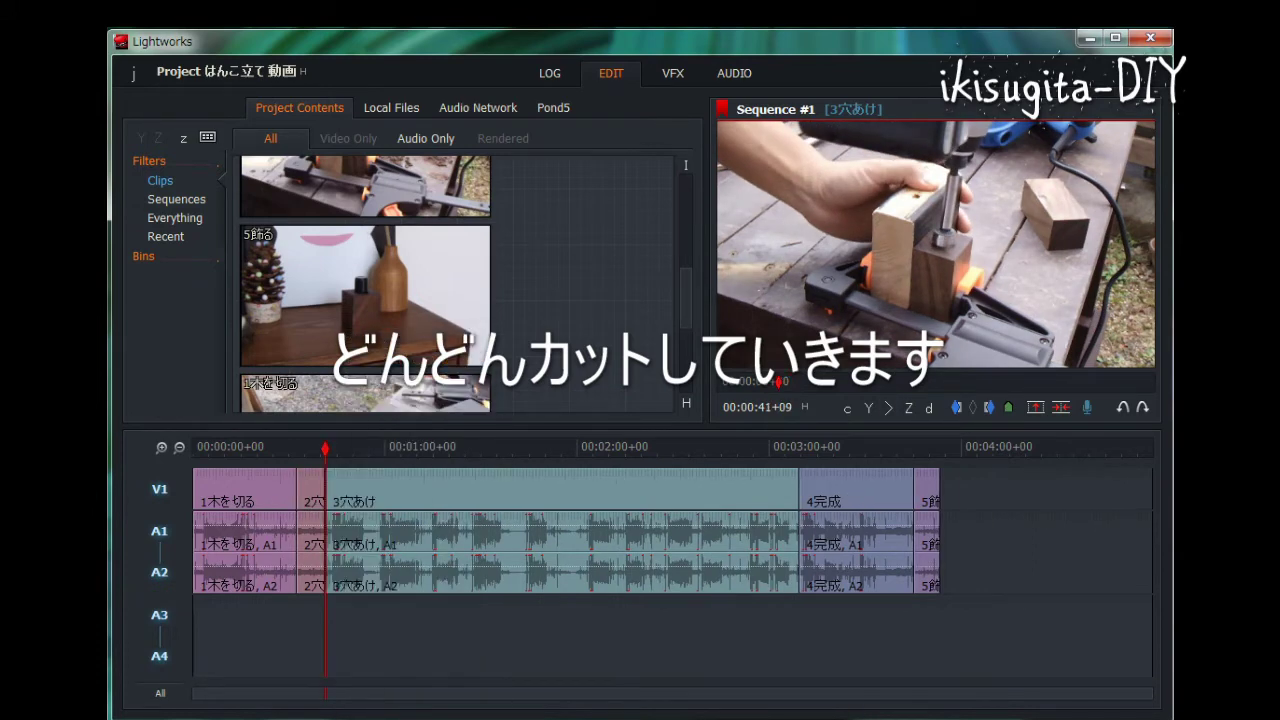
- Play the trimmed 3穴あけ clip up to 00:00:48+09 and split it there
{"action": "left_click", "coordinate": [889, 408]}
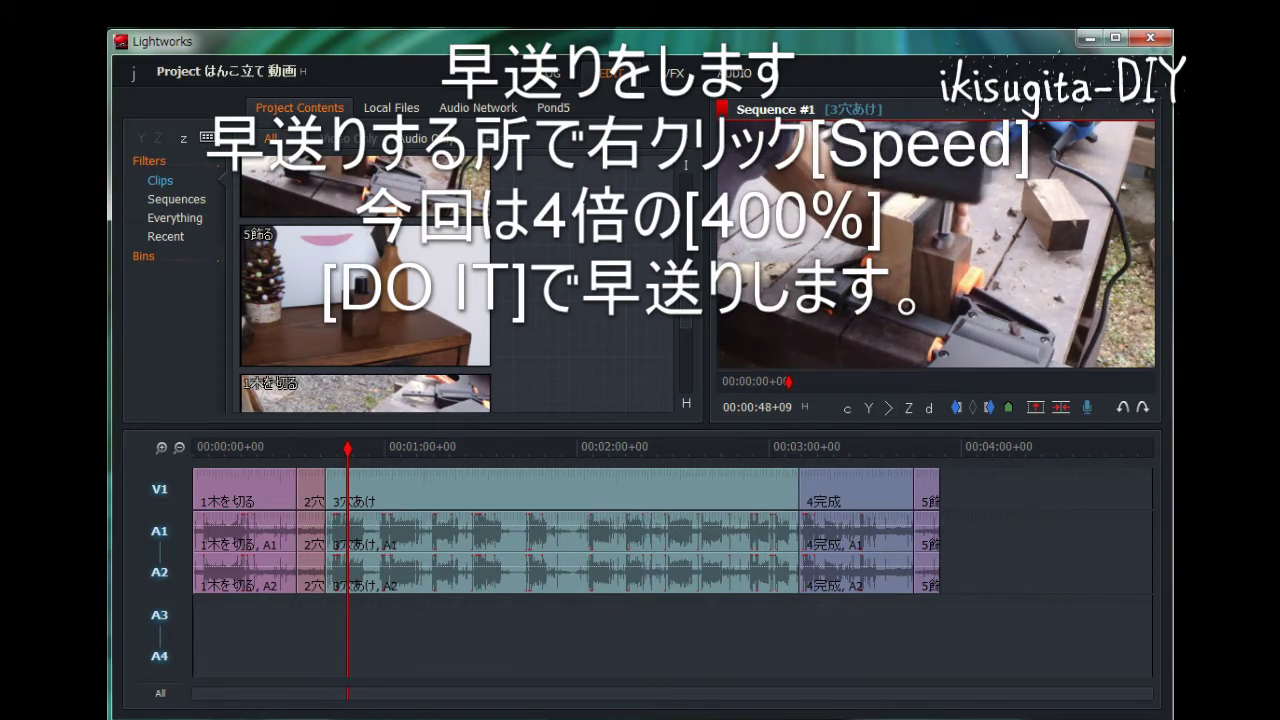
{"action": "key", "text": "c"}
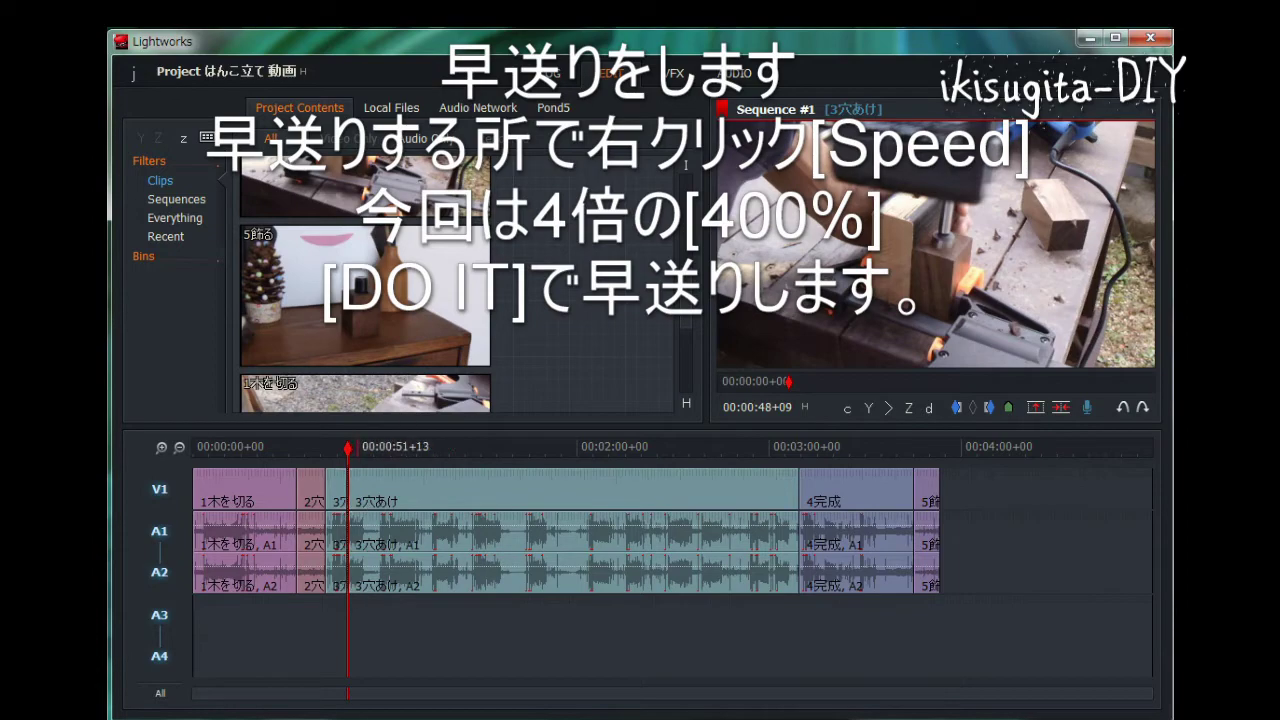
- Change the speed of the long 3穴あけ segment after the split to 400% and play back the sped-up section
{"action": "left_click_drag", "start_coordinate": [348, 448], "coordinate": [662, 448]}
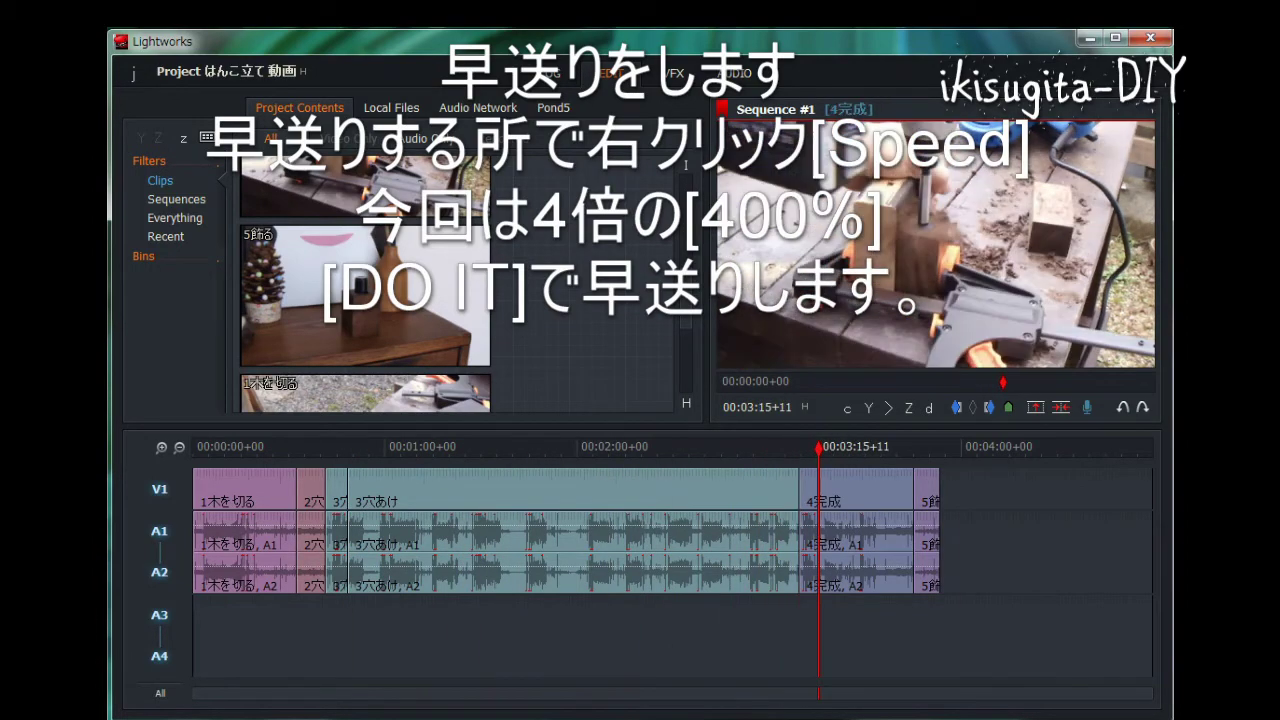
{"action": "left_click_drag", "start_coordinate": [818, 448], "coordinate": [781, 448]}
{"action": "right_click", "coordinate": [520, 503]}
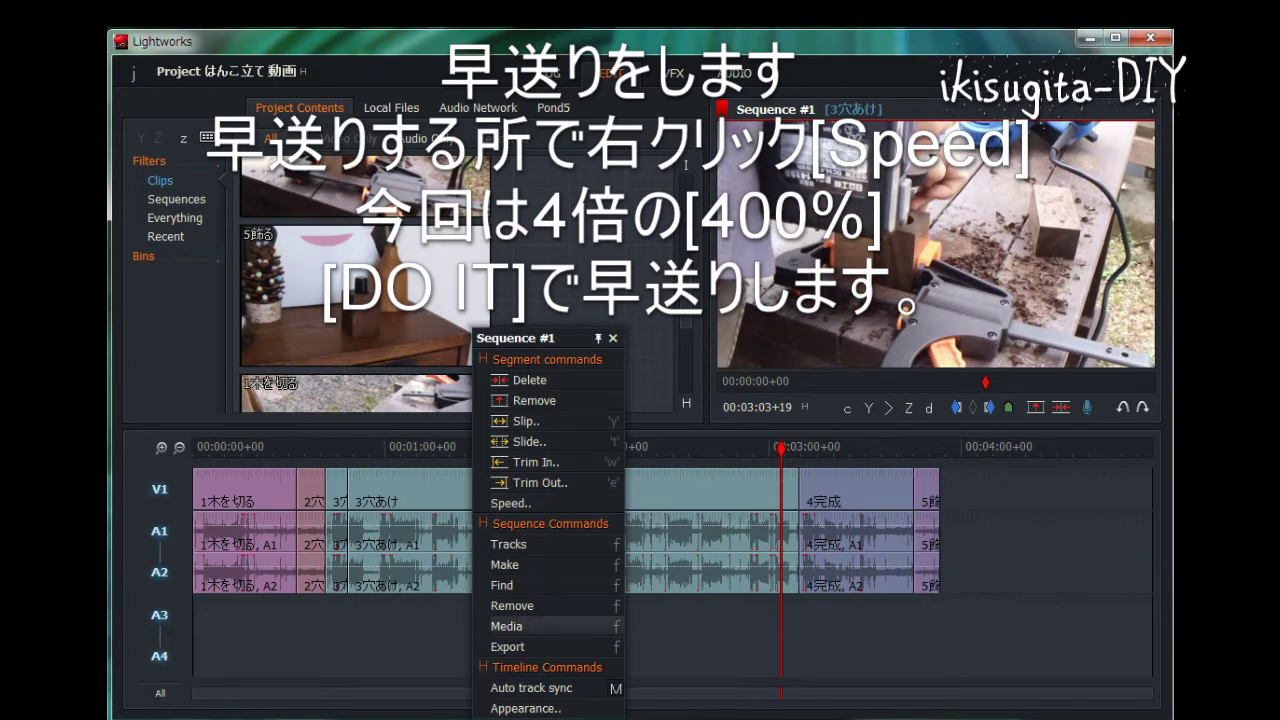
{"action": "mouse_move", "coordinate": [510, 626]}
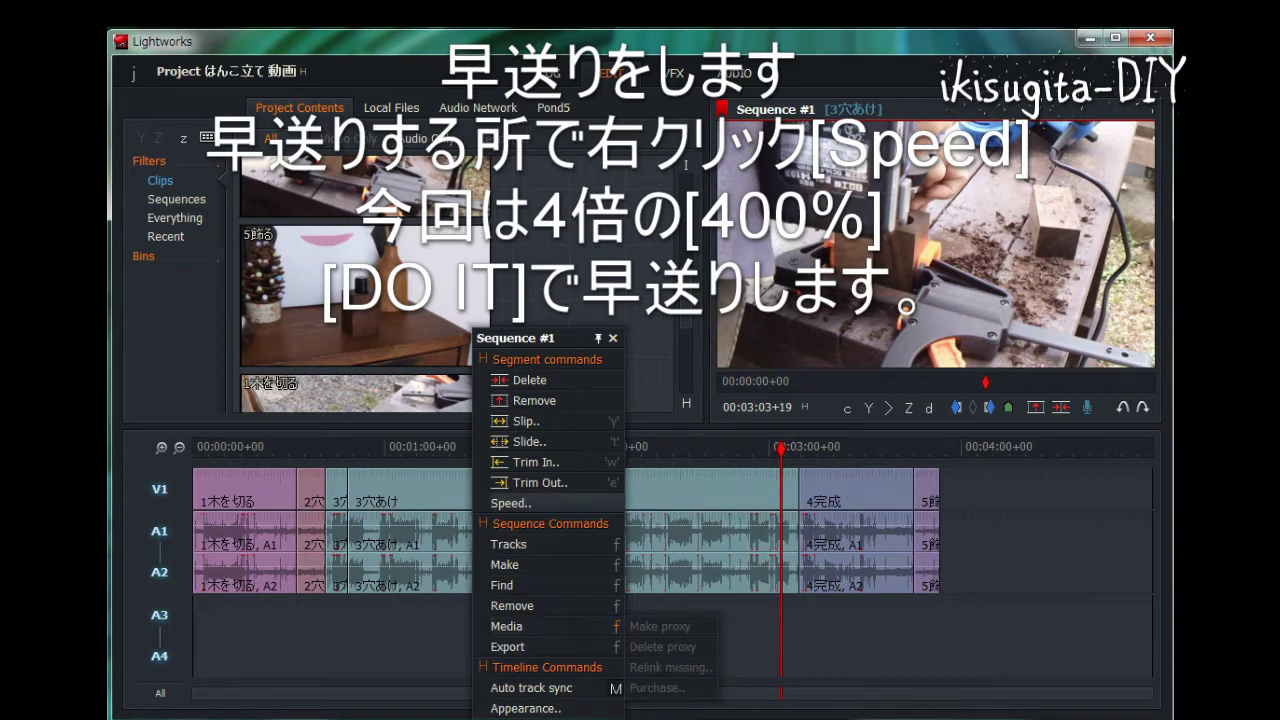
{"action": "left_click", "coordinate": [512, 503]}
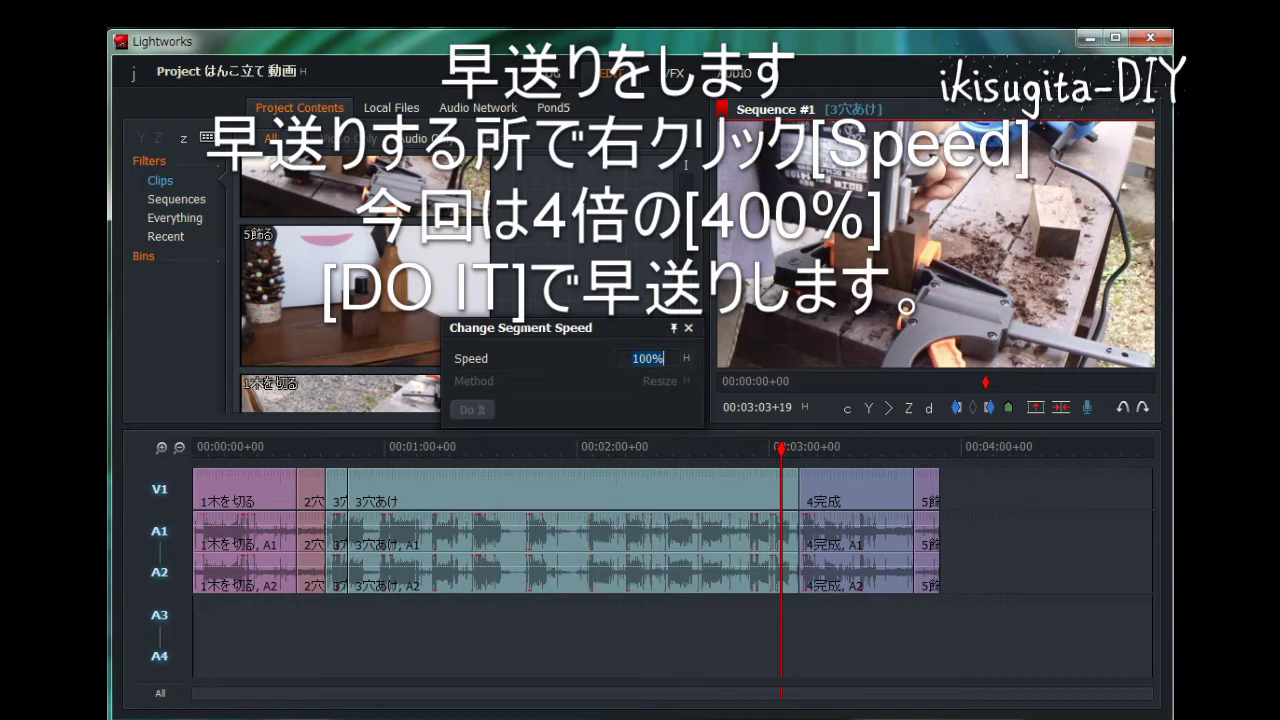
{"action": "left_click", "coordinate": [686, 358]}
{"action": "left_click", "coordinate": [647, 502]}
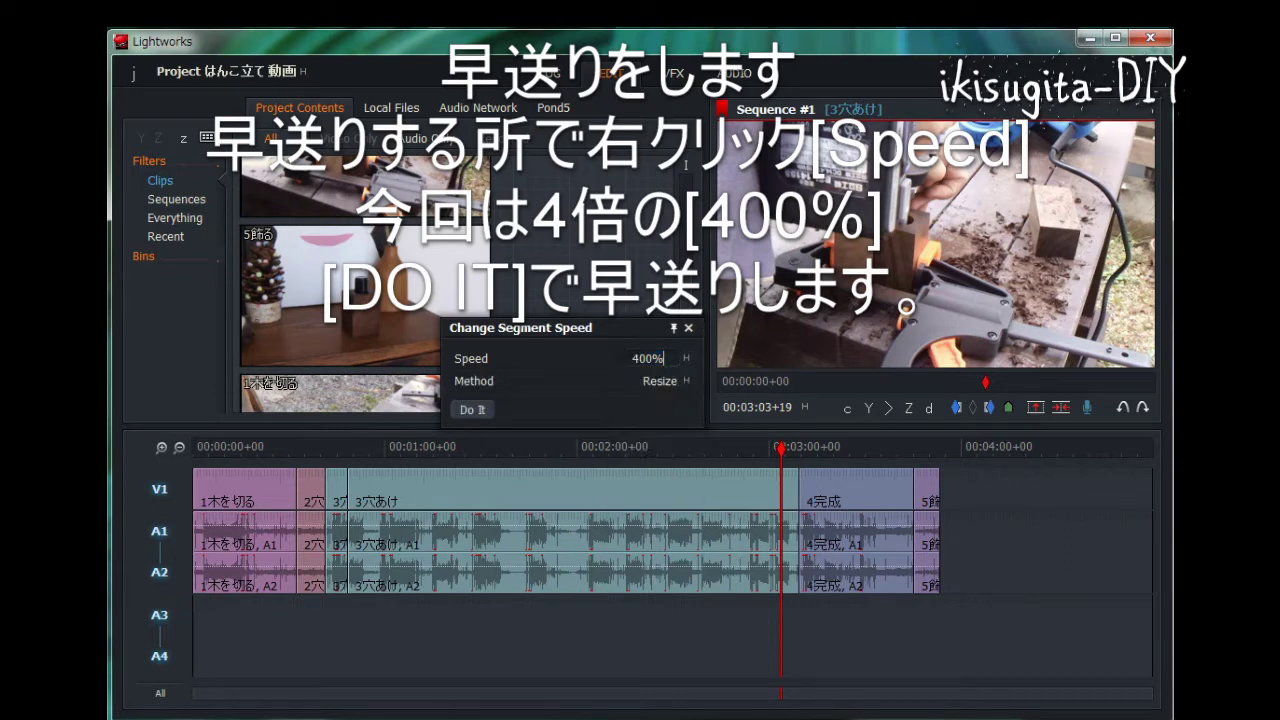
{"action": "left_click", "coordinate": [472, 410]}
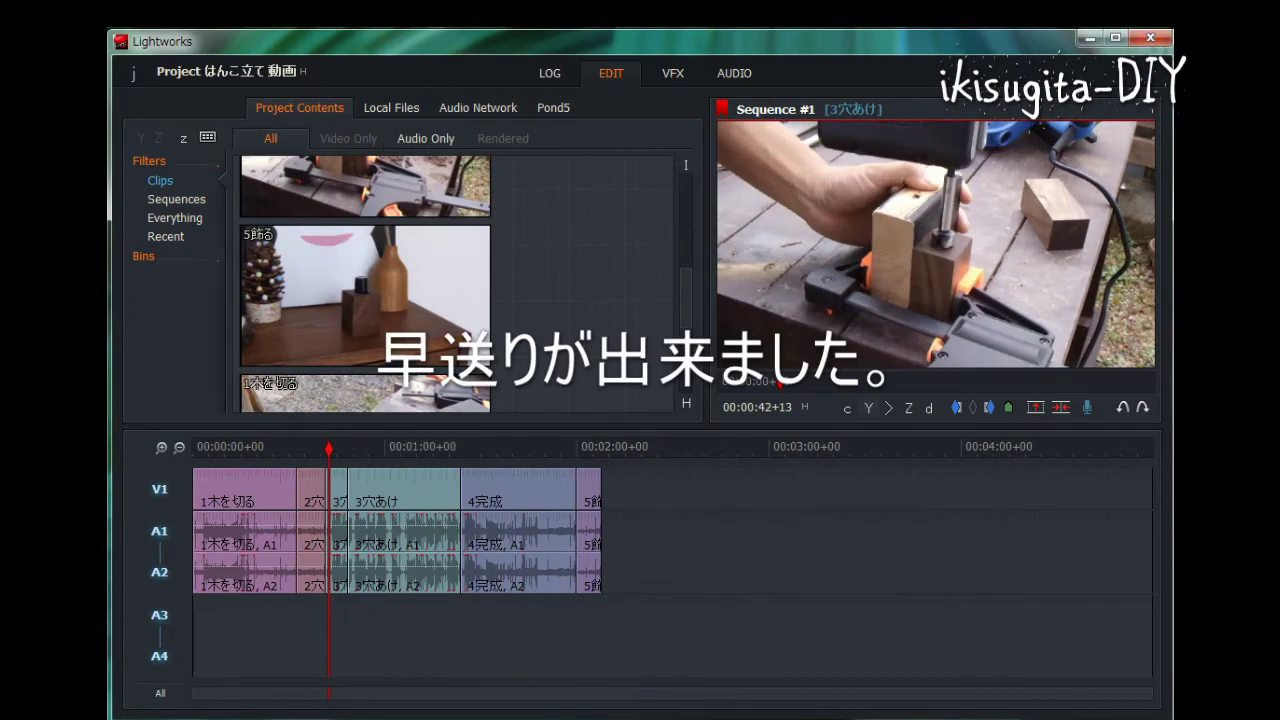
{"action": "key", "text": "space"}
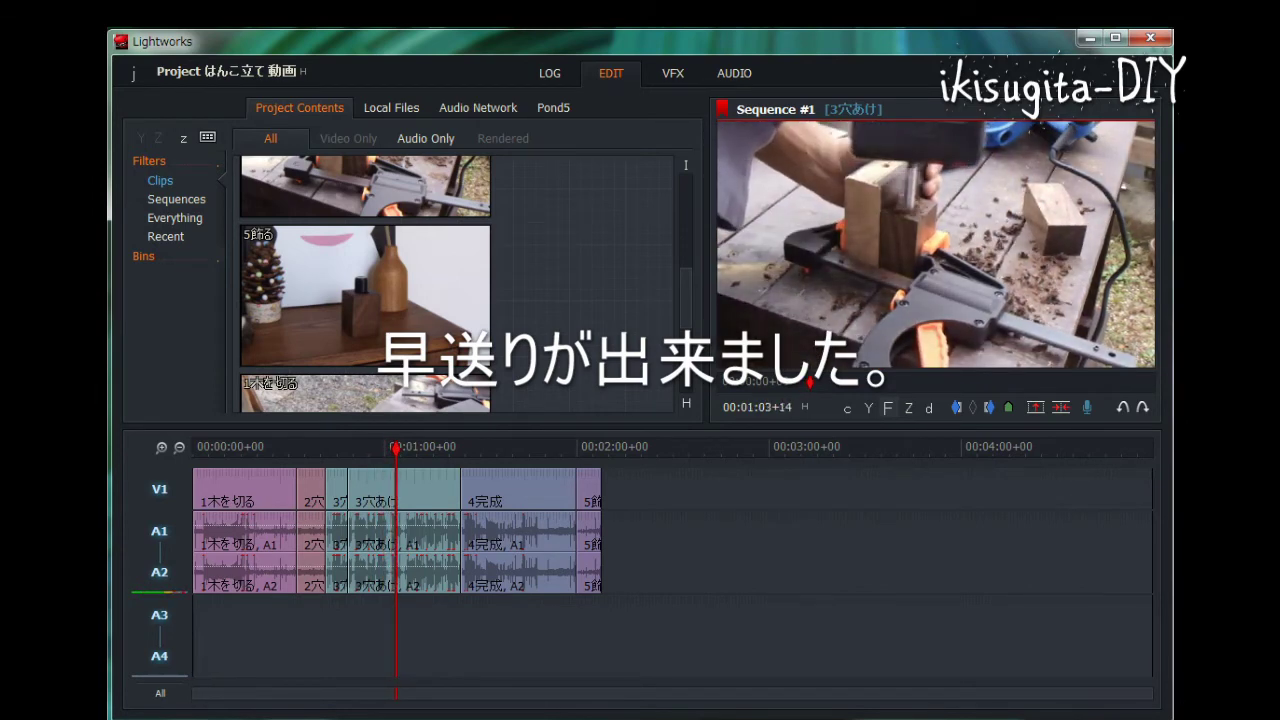
{"action": "key", "text": "space"}
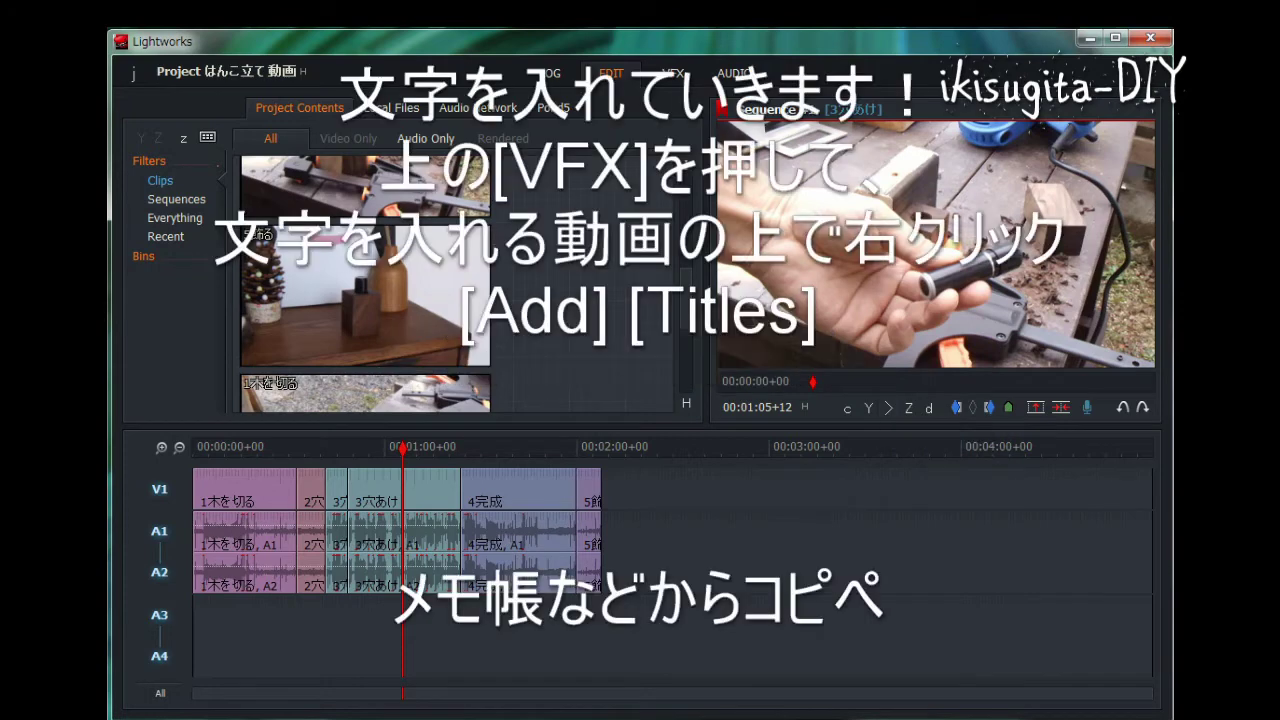
- Add a Titles effect to the 1木を切る clip and replace its sample text with ikisugita-DIY copied from Notepad
{"action": "left_click", "coordinate": [673, 74]}
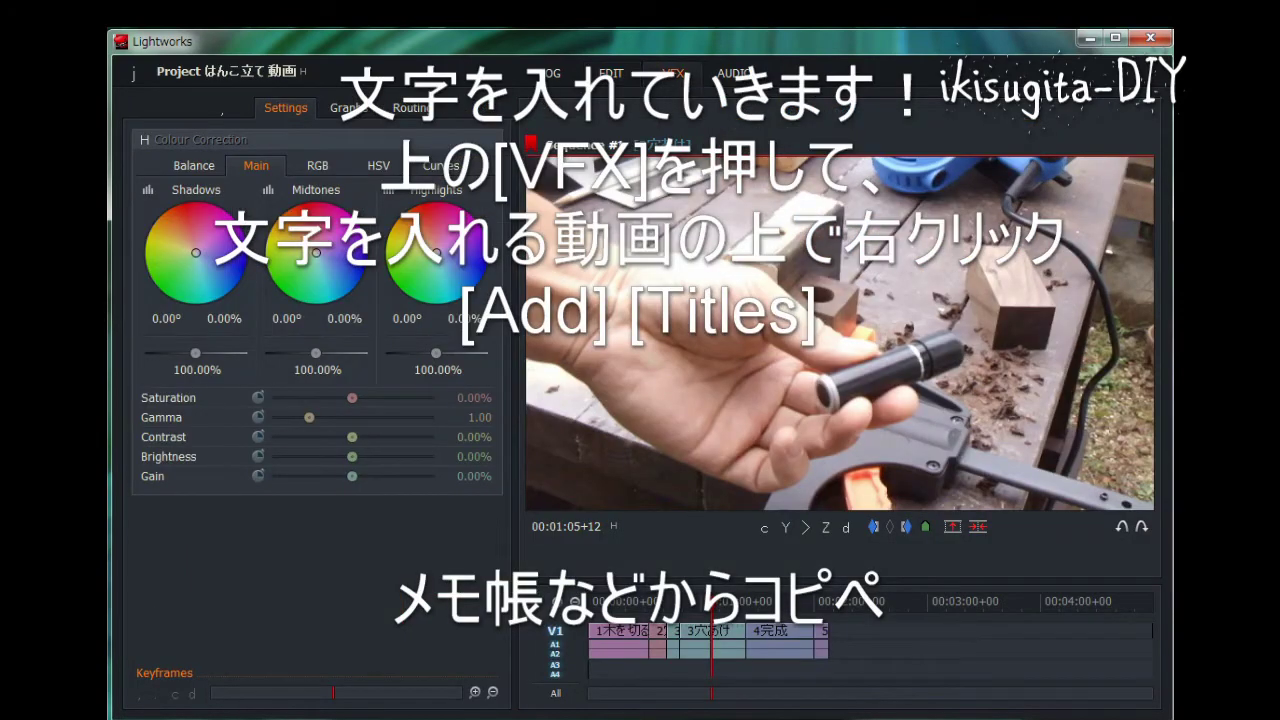
{"action": "right_click", "coordinate": [692, 630]}
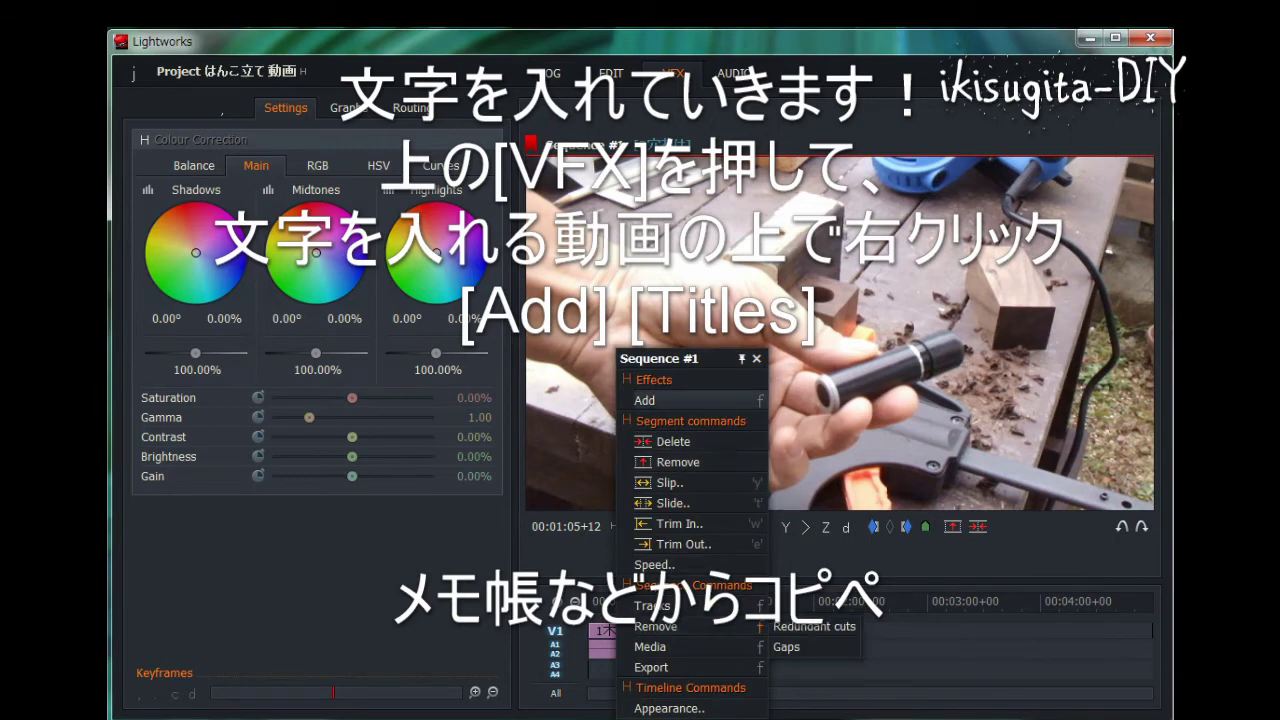
{"action": "mouse_move", "coordinate": [660, 400]}
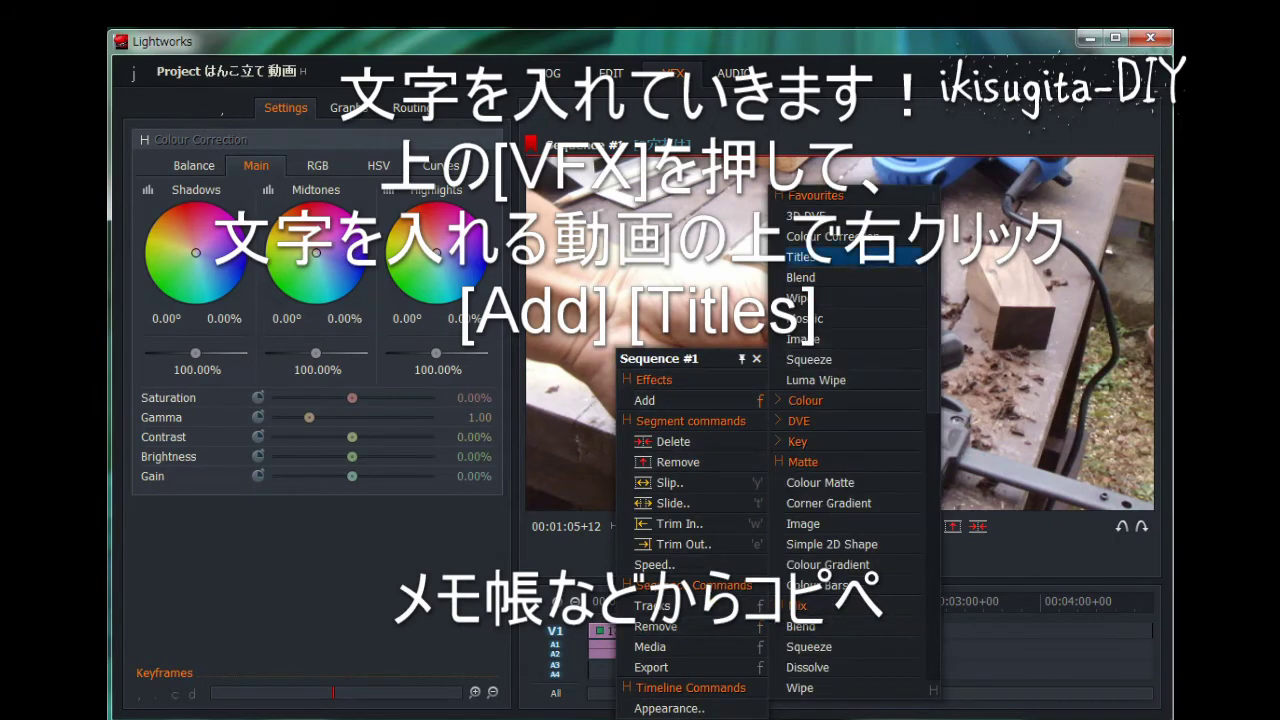
{"action": "left_click", "coordinate": [800, 257]}
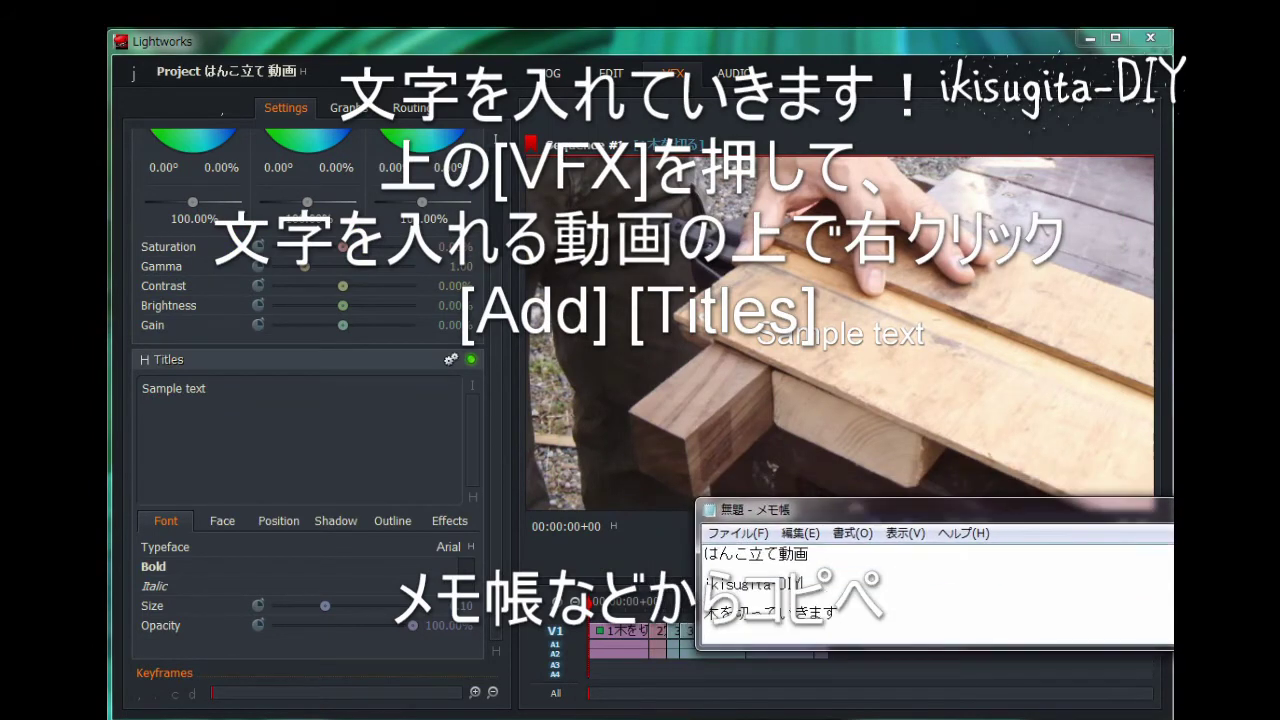
{"action": "left_click_drag", "start_coordinate": [803, 584], "coordinate": [706, 584]}
{"action": "key", "text": "ctrl+c"}
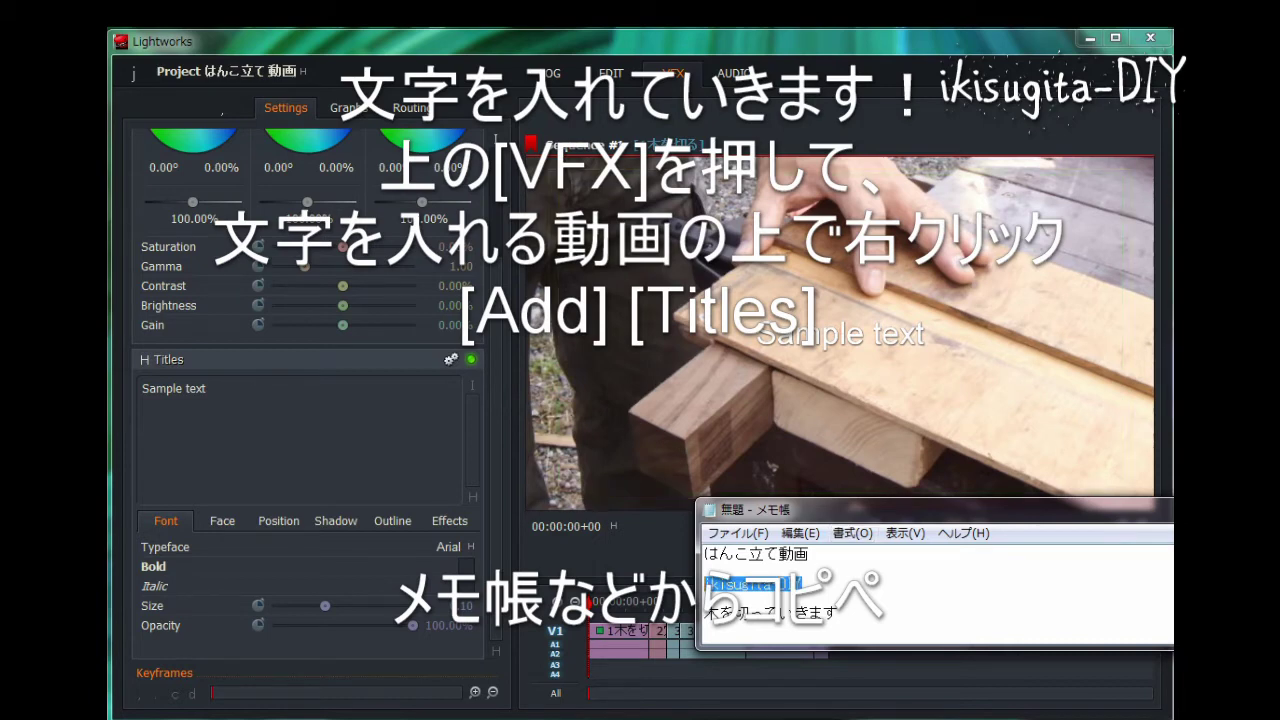
{"action": "key", "text": "ctrl+a"}
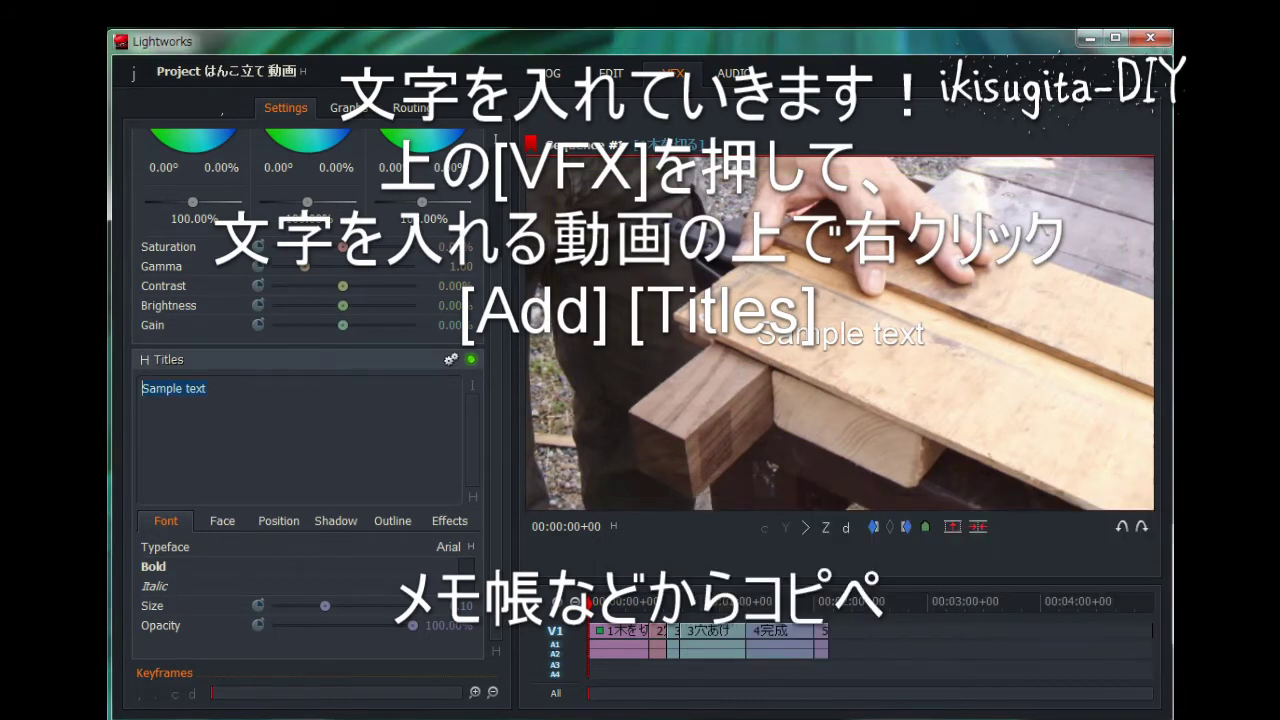
{"action": "key", "text": "ctrl+v"}
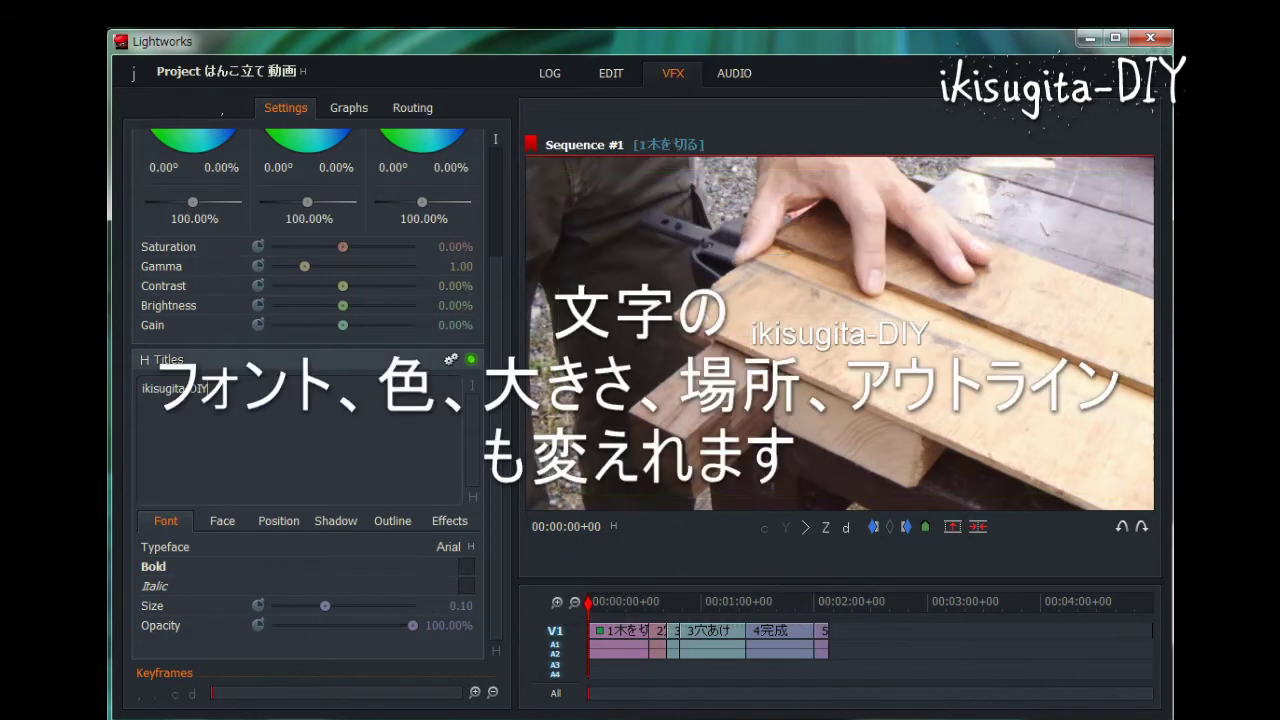
- Try the AR CENA, AR CHRISTY and AR DECODE typefaces on the ikisugita-DIY title
{"action": "left_click", "coordinate": [450, 546]}
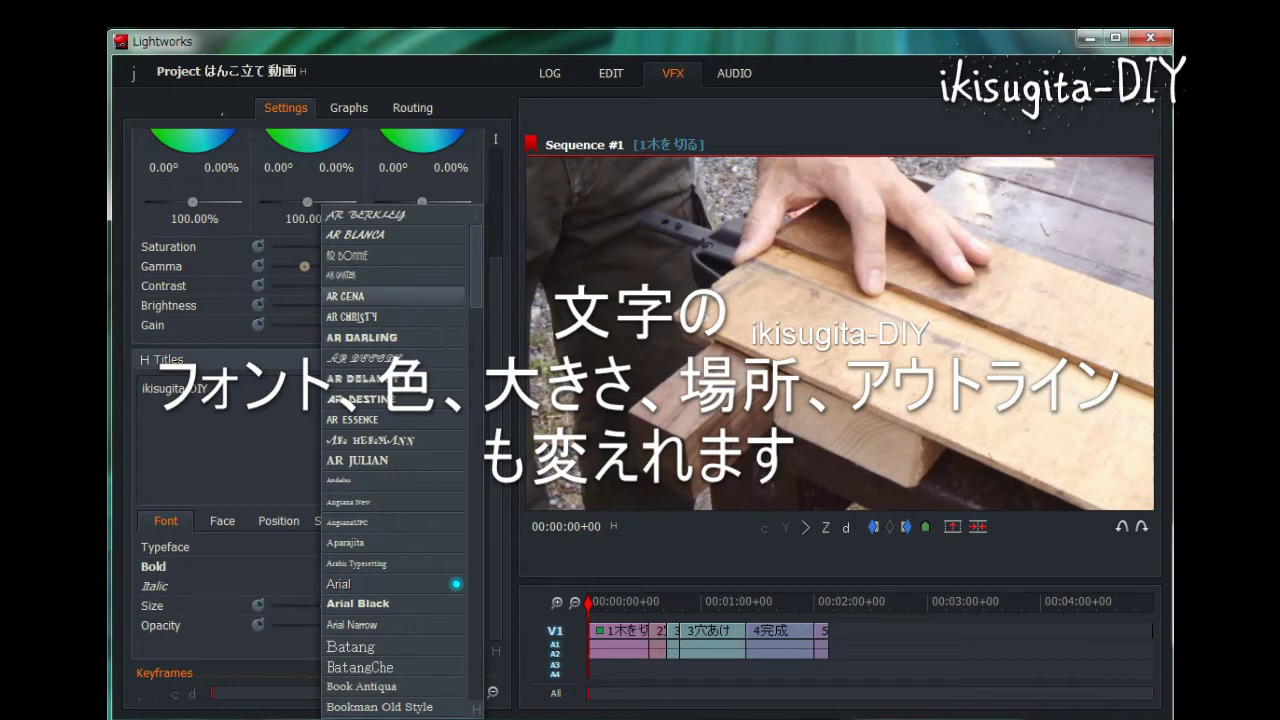
{"action": "left_click", "coordinate": [360, 296]}
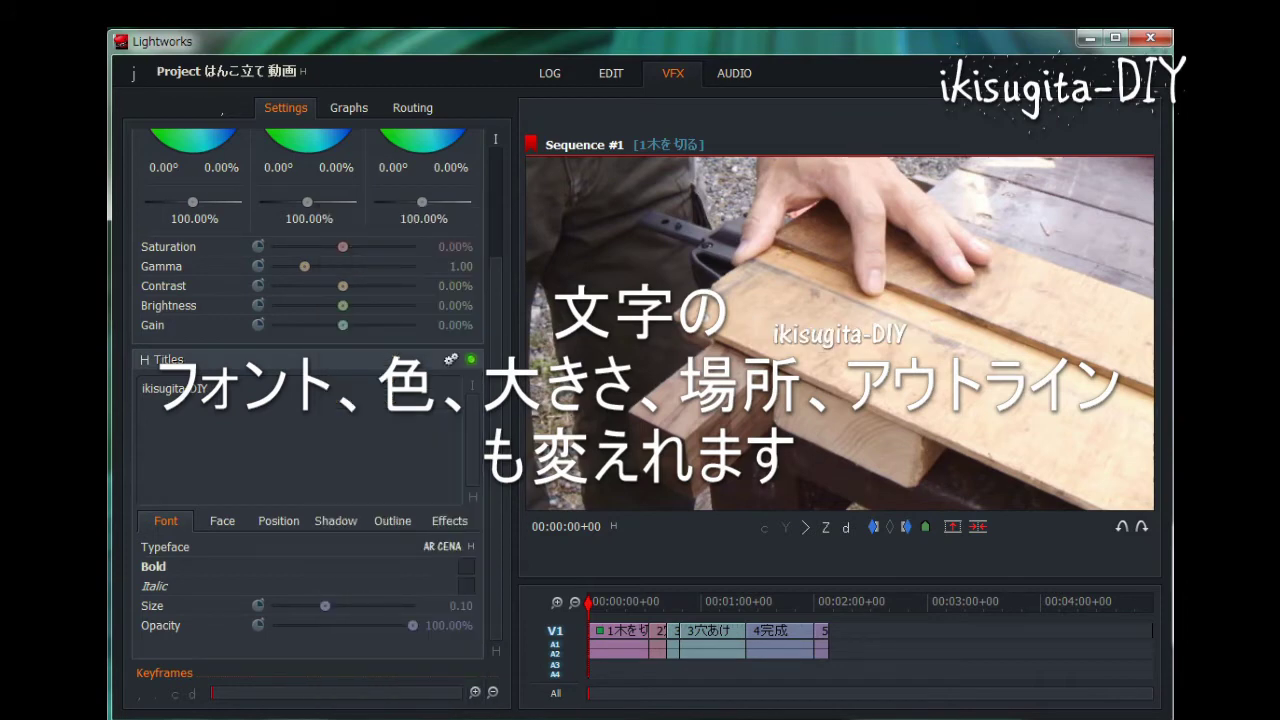
{"action": "left_click", "coordinate": [440, 547]}
{"action": "left_click", "coordinate": [355, 317]}
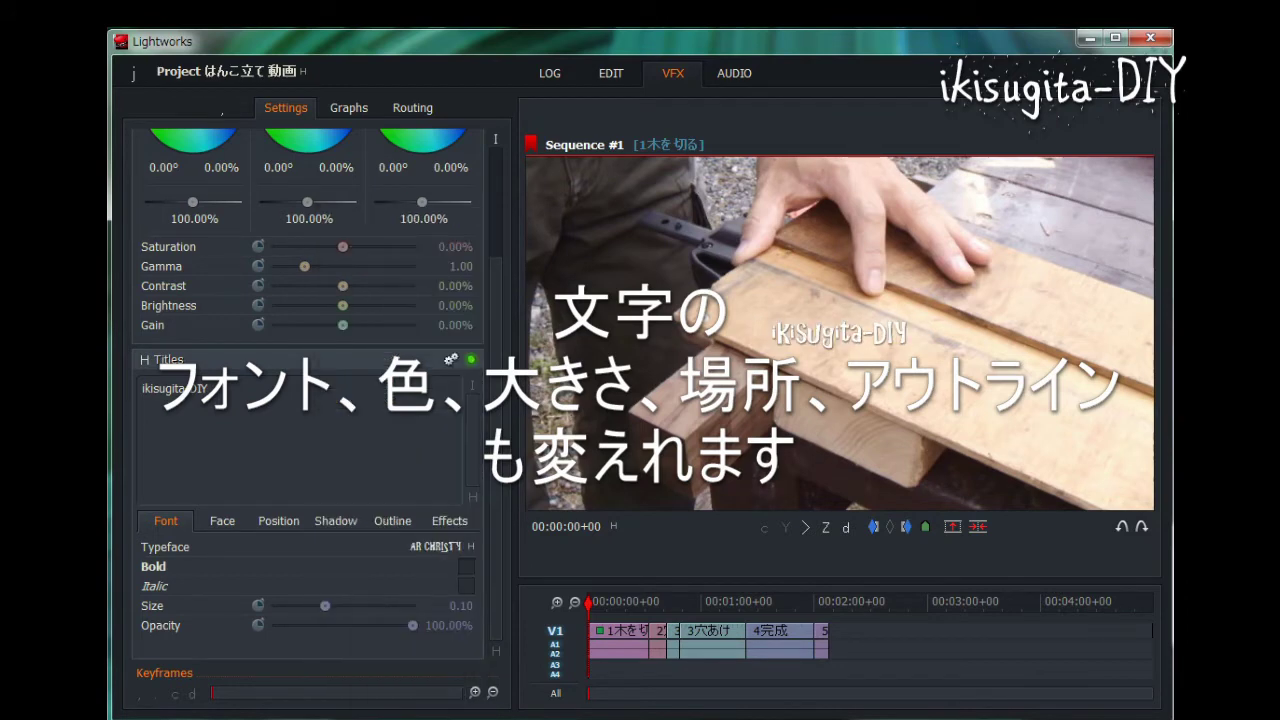
{"action": "left_click", "coordinate": [440, 547]}
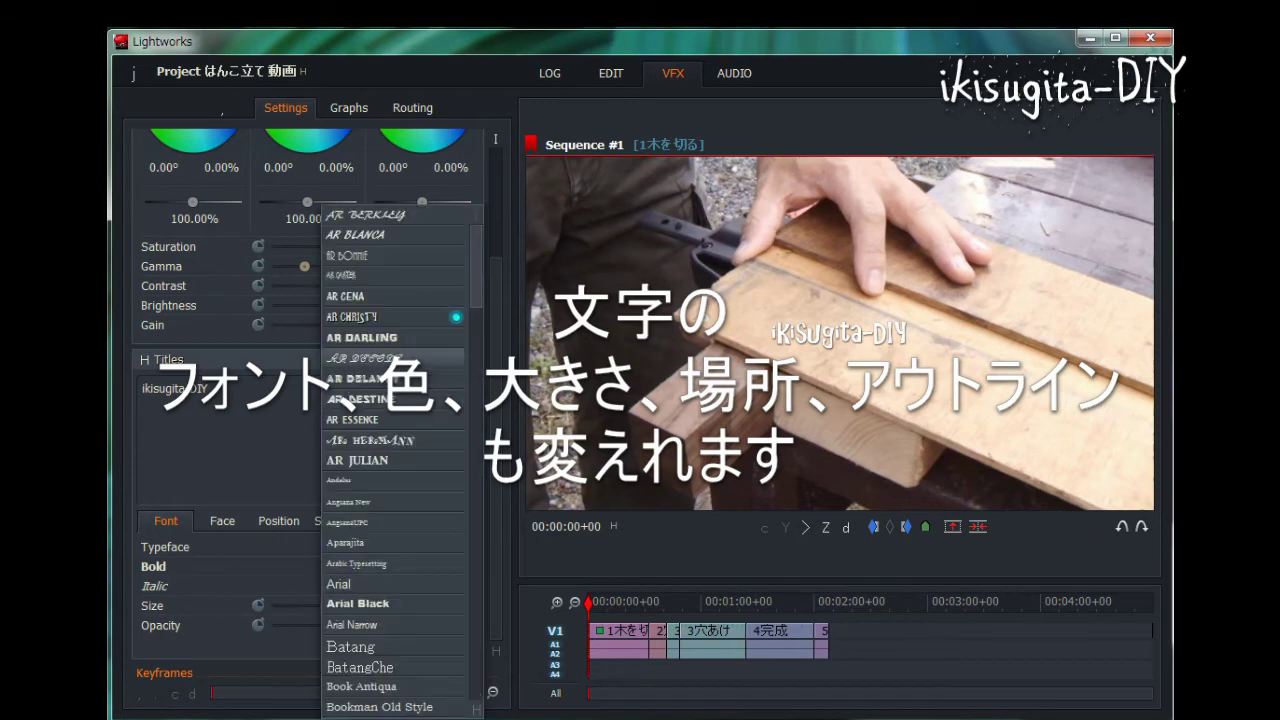
{"action": "left_click", "coordinate": [393, 357]}
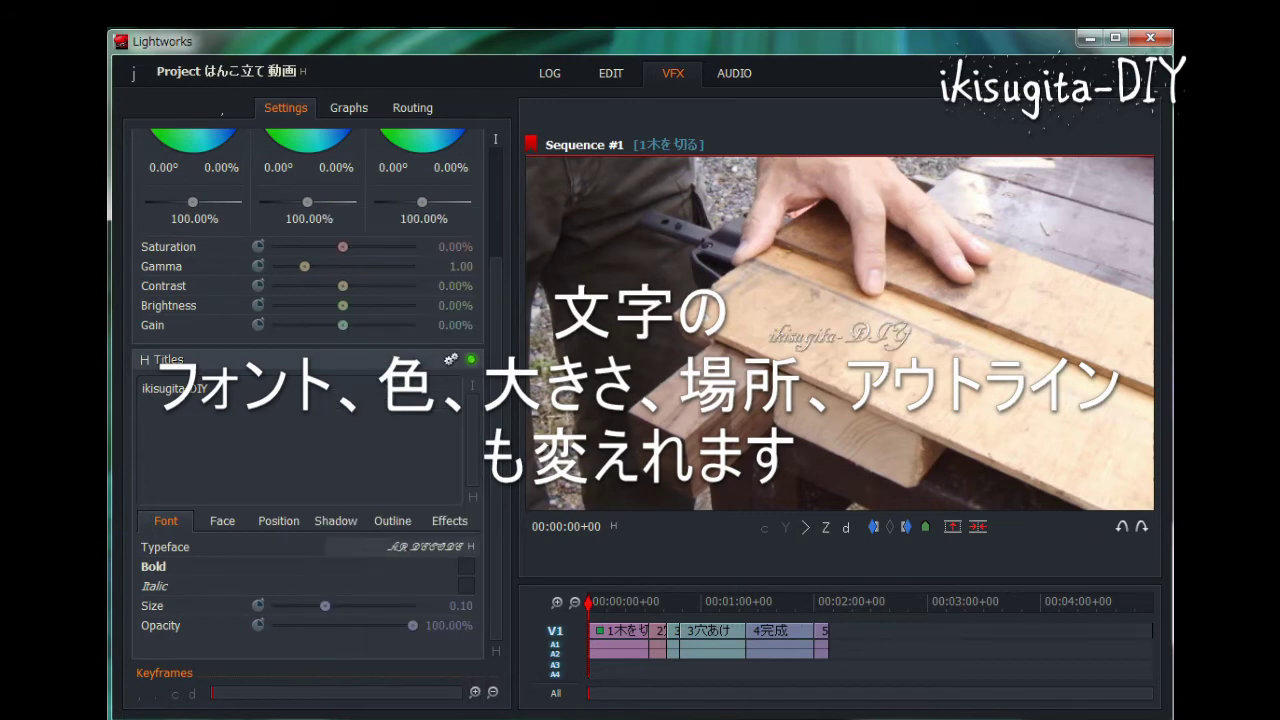
- Set the title's typeface to AR CARTER and its size to 0.20
{"action": "left_click", "coordinate": [440, 547]}
{"action": "left_click", "coordinate": [392, 275]}
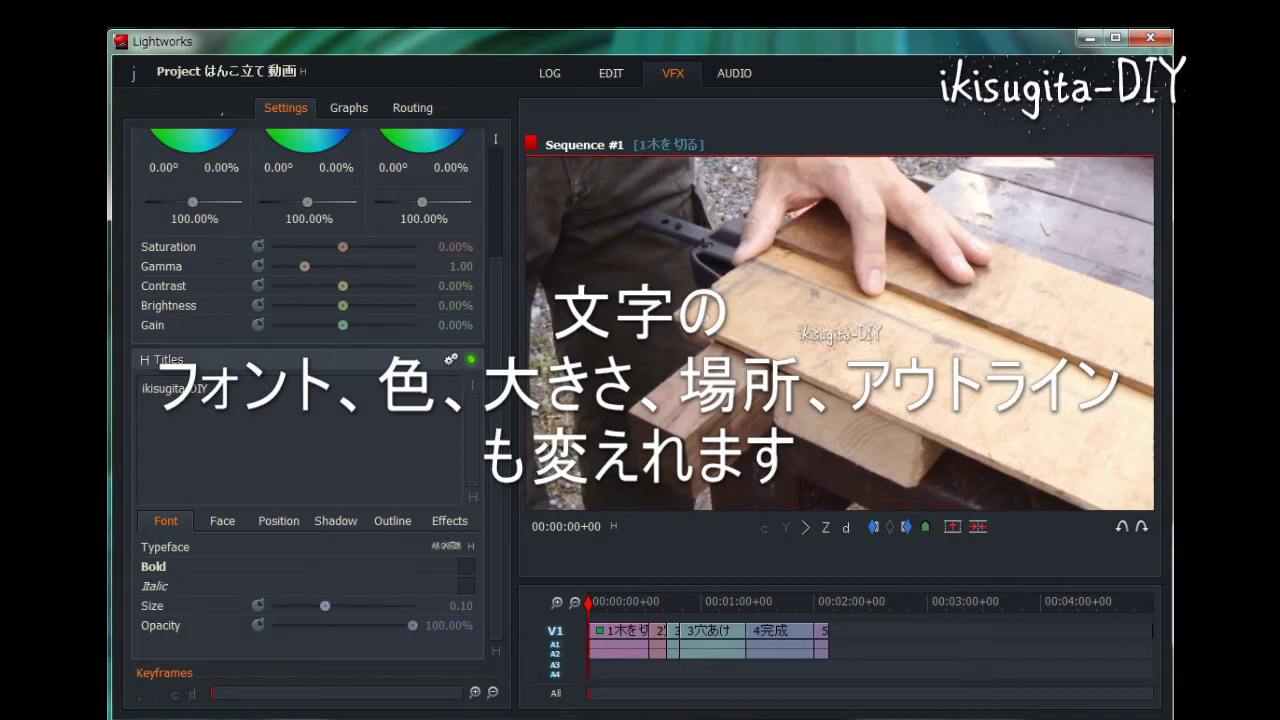
{"action": "left_click_drag", "start_coordinate": [325, 605], "coordinate": [382, 605]}
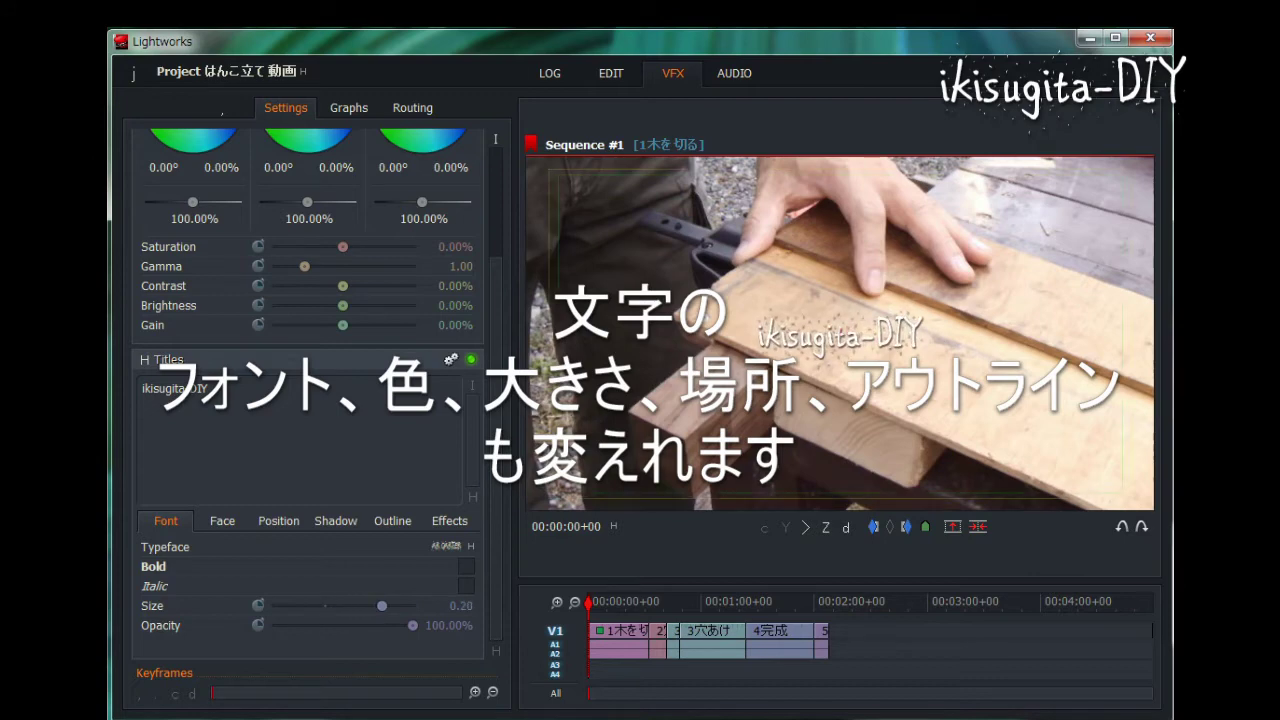
- Move the title to the upper-left area of the picture and set its position to X 18% and Y 17%
{"action": "left_click_drag", "start_coordinate": [838, 335], "coordinate": [650, 220]}
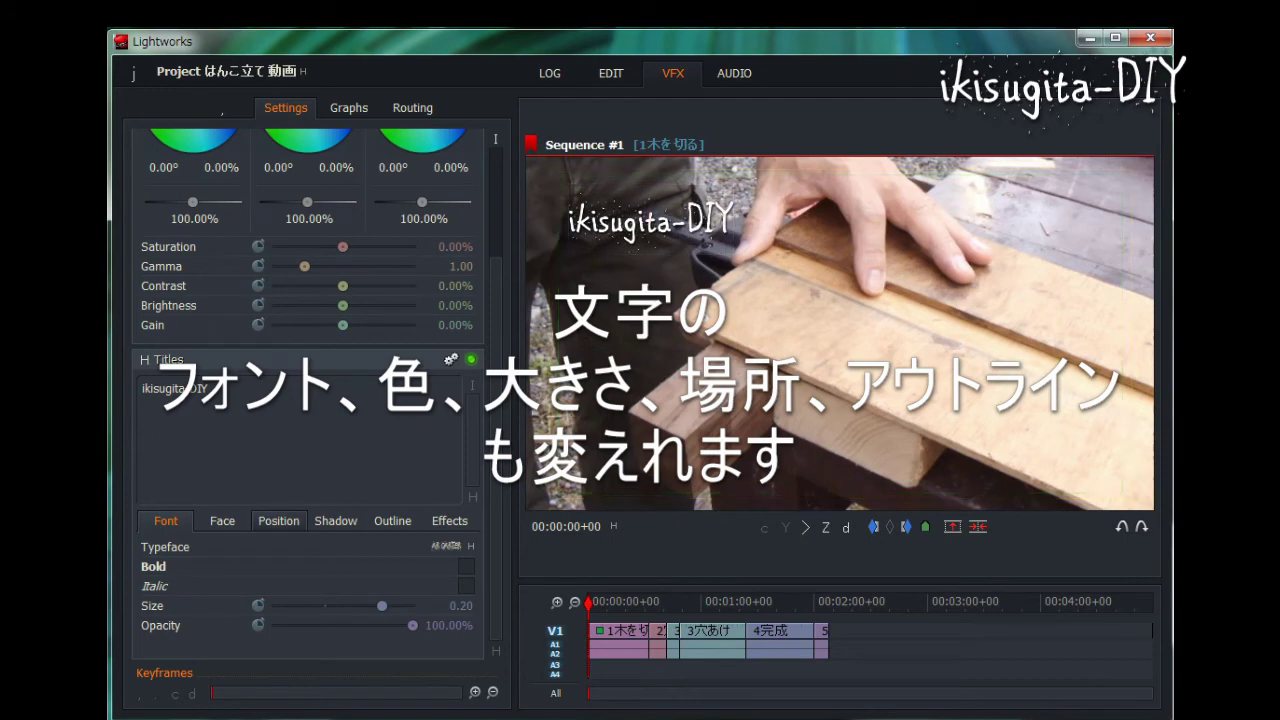
{"action": "left_click", "coordinate": [279, 521]}
{"action": "left_click", "coordinate": [452, 547]}
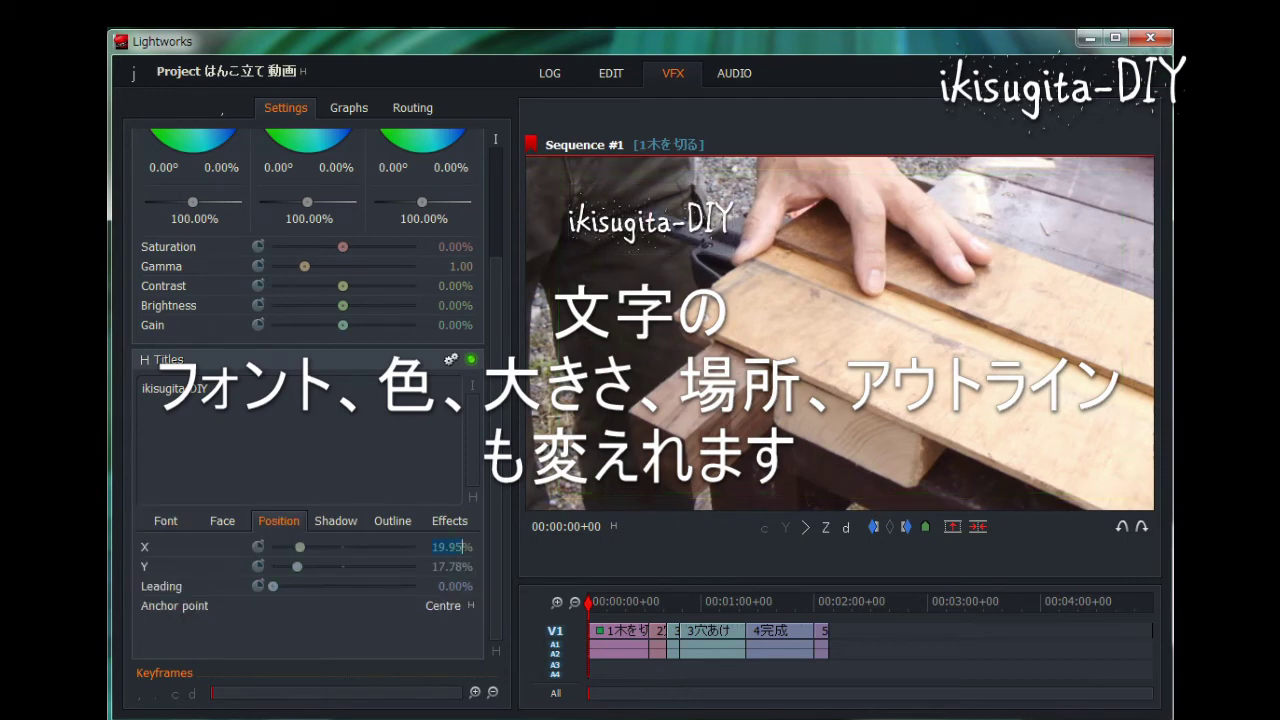
{"action": "type", "text": "18"}
{"action": "key", "text": "Tab"}
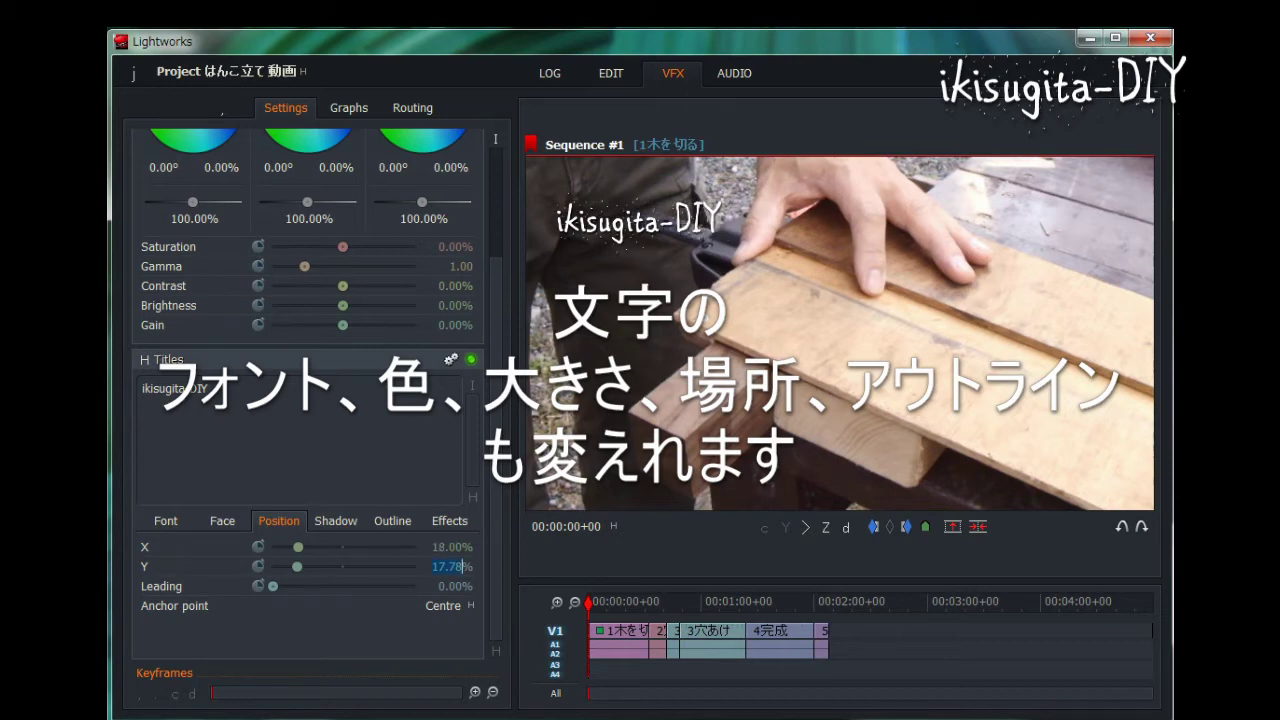
{"action": "type", "text": "17"}
{"action": "key", "text": "Tab"}
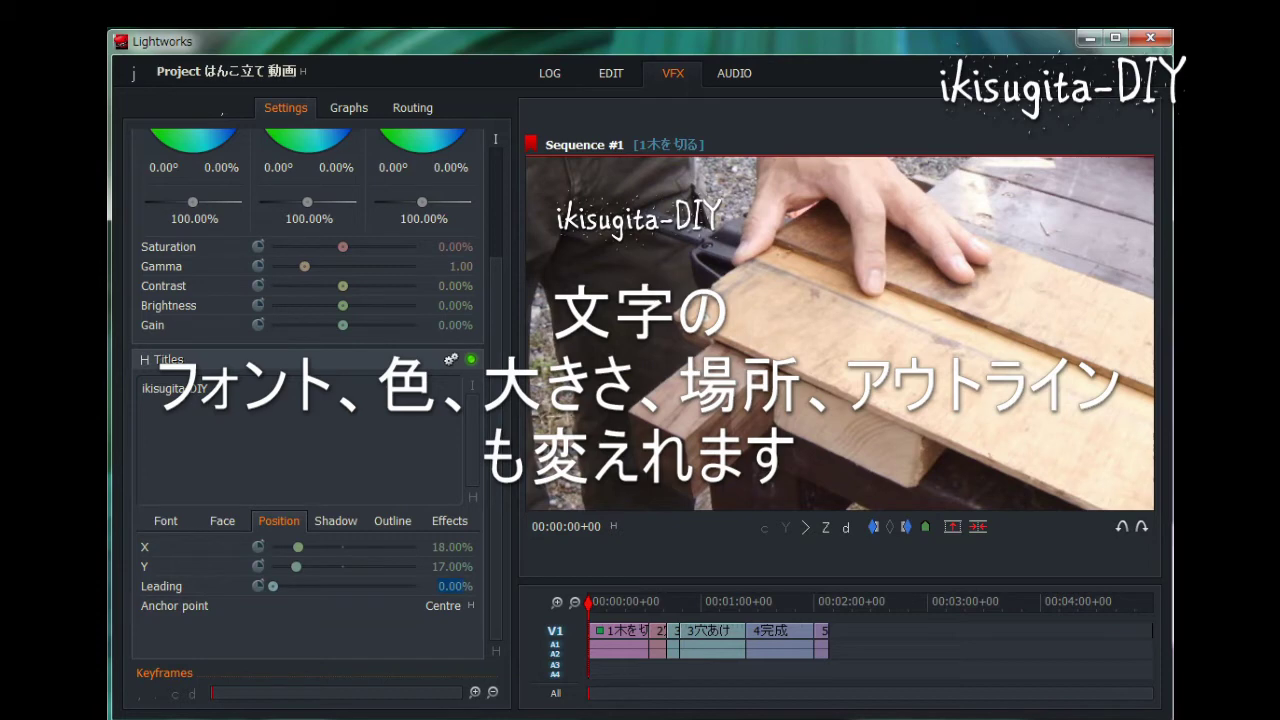
- Try out the face colour wheel for the title's Colour One, keeping the text white
{"action": "left_click", "coordinate": [222, 521]}
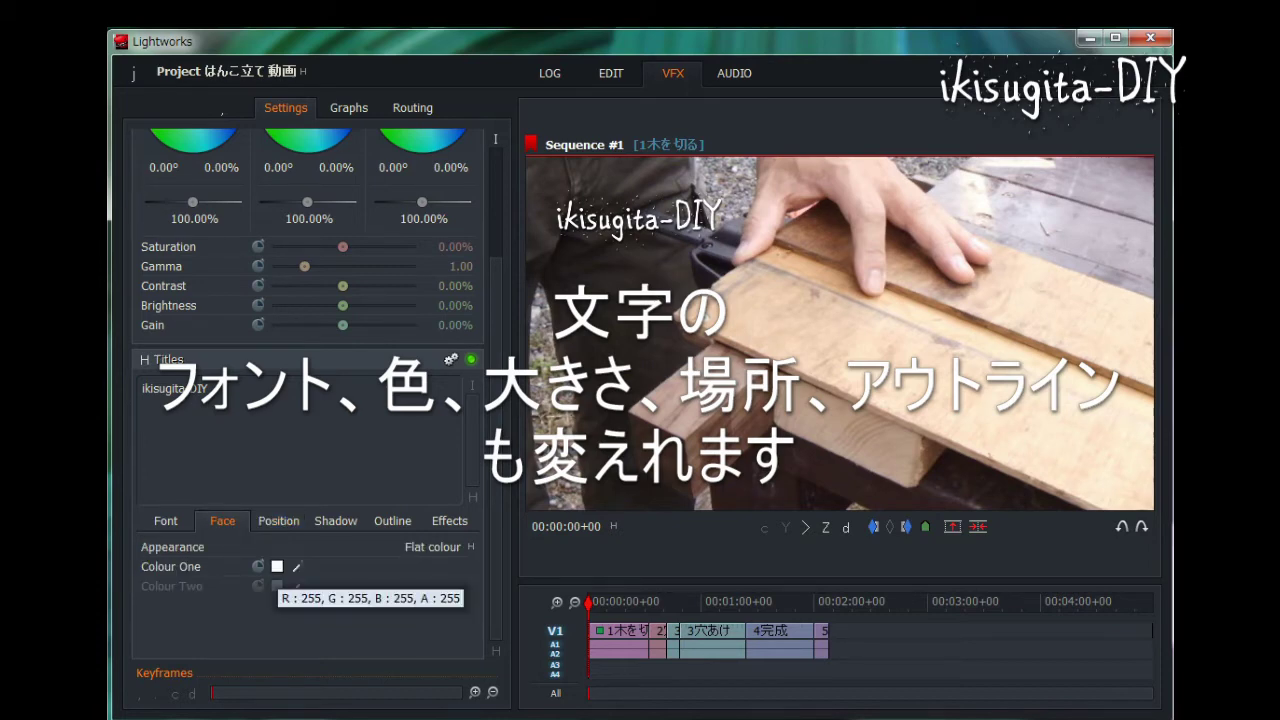
{"action": "left_click", "coordinate": [277, 566]}
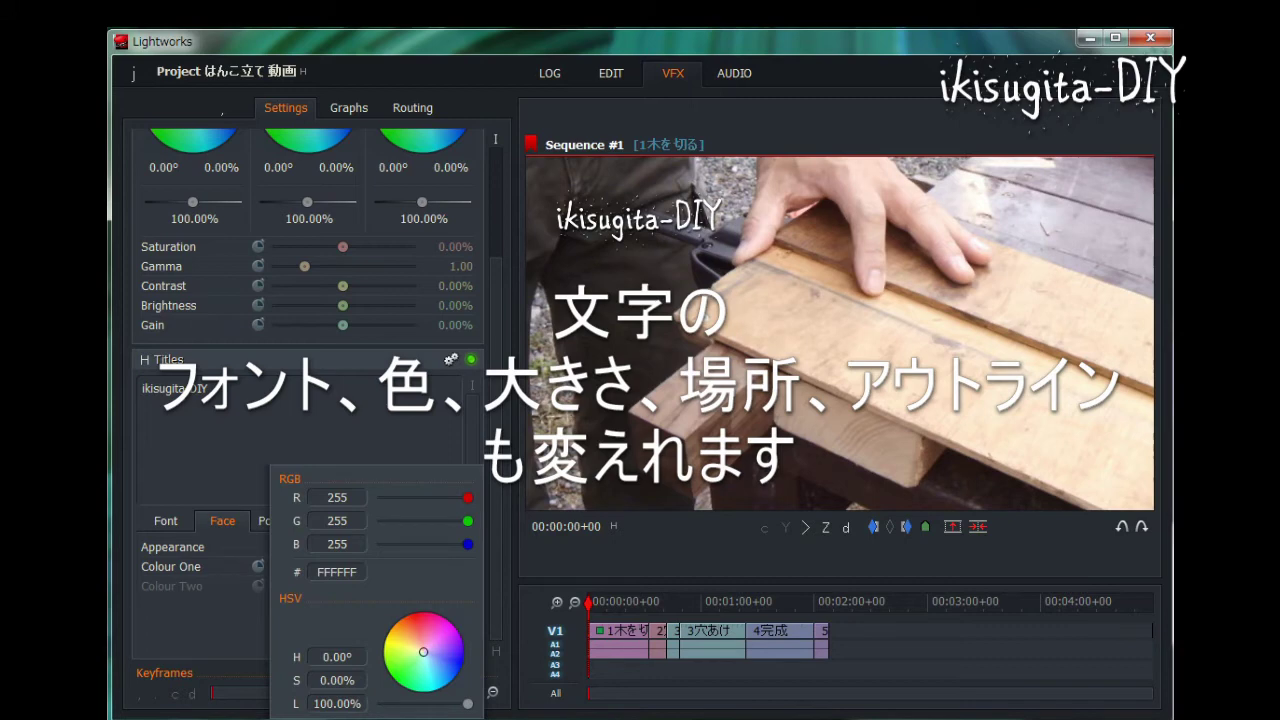
{"action": "mouse_move", "coordinate": [423, 652]}
{"action": "left_mouse_down"}
{"action": "mouse_move", "coordinate": [386, 641]}
{"action": "mouse_move", "coordinate": [438, 633]}
{"action": "mouse_move", "coordinate": [434, 616]}
{"action": "mouse_move", "coordinate": [454, 627]}
{"action": "mouse_move", "coordinate": [461, 656]}
{"action": "mouse_move", "coordinate": [424, 651]}
{"action": "left_mouse_up"}
{"action": "left_click", "coordinate": [209, 389]}
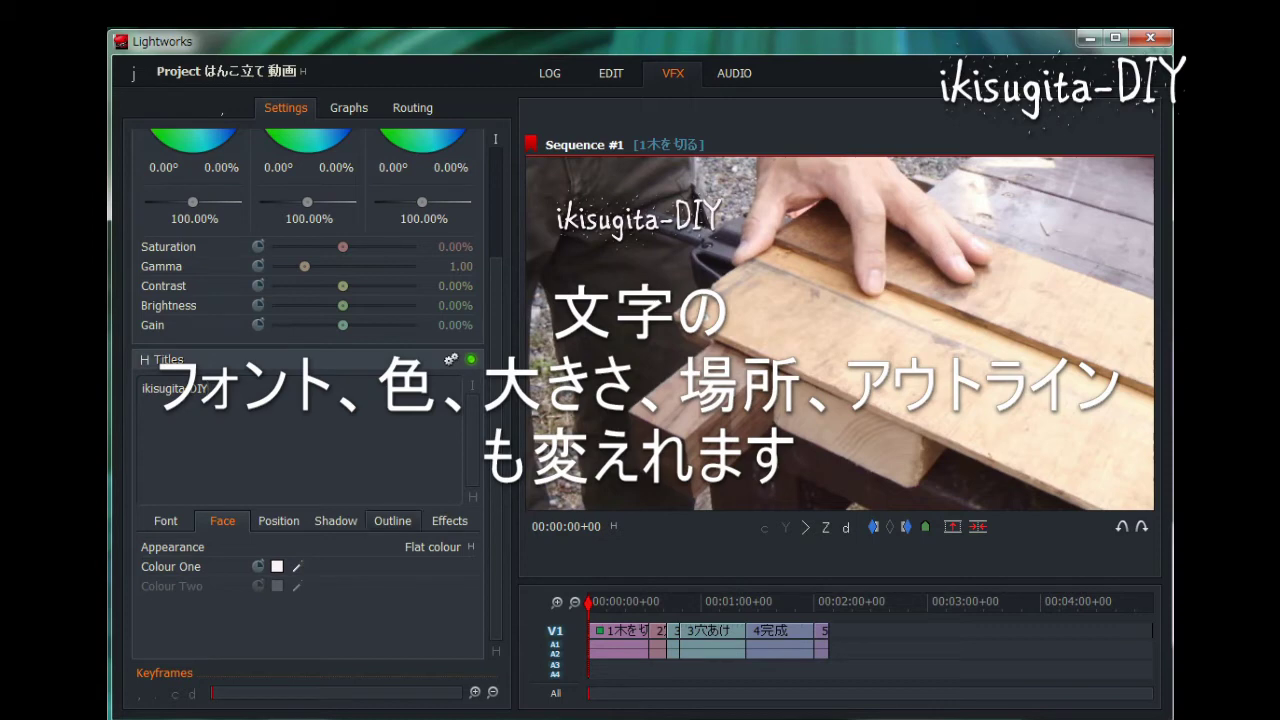
- Try the outline on the title and switch it off again
{"action": "left_click", "coordinate": [393, 521]}
{"action": "left_click", "coordinate": [466, 547]}
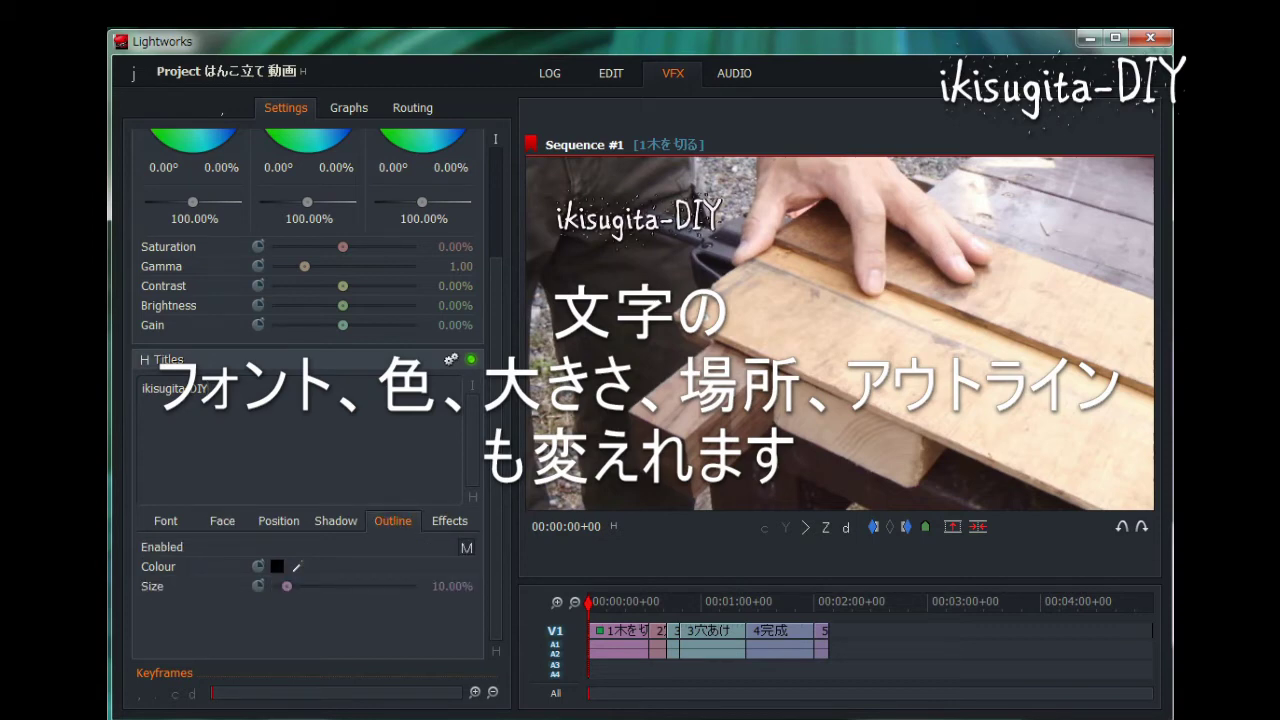
{"action": "left_click", "coordinate": [466, 547]}
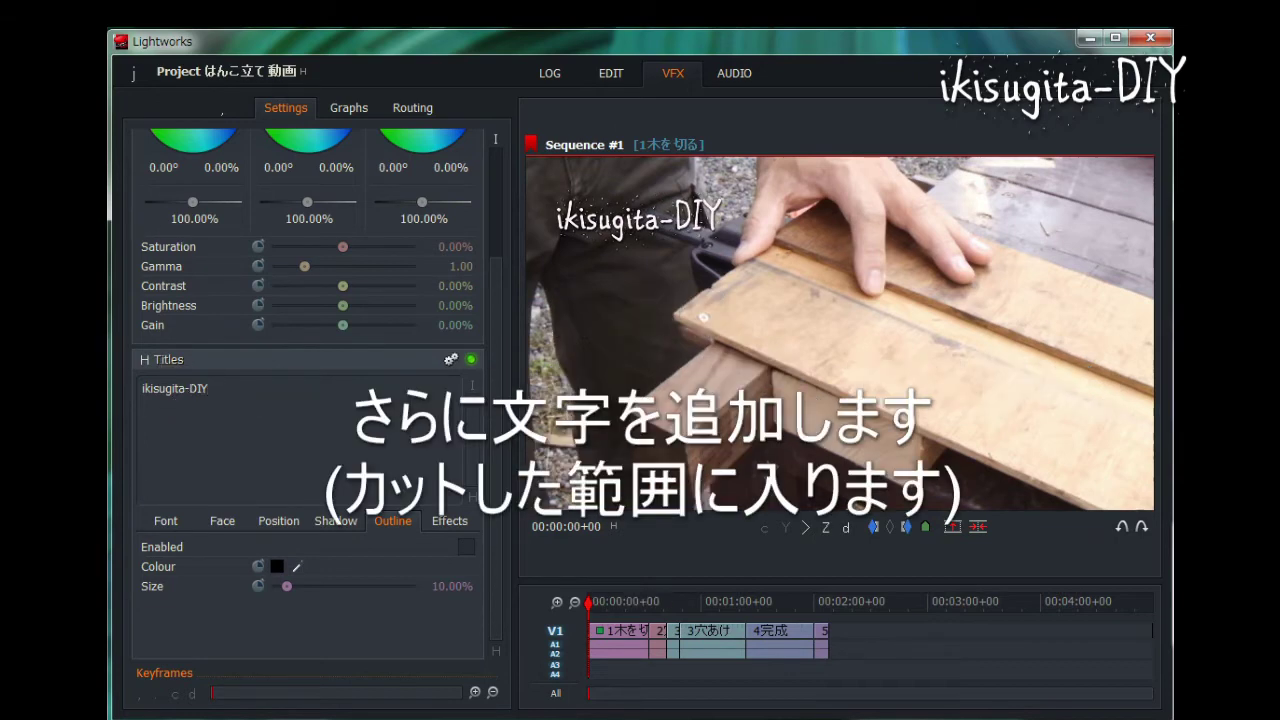
- Add a second title effect to the first clip, 1木を切る
{"action": "right_click", "coordinate": [672, 400]}
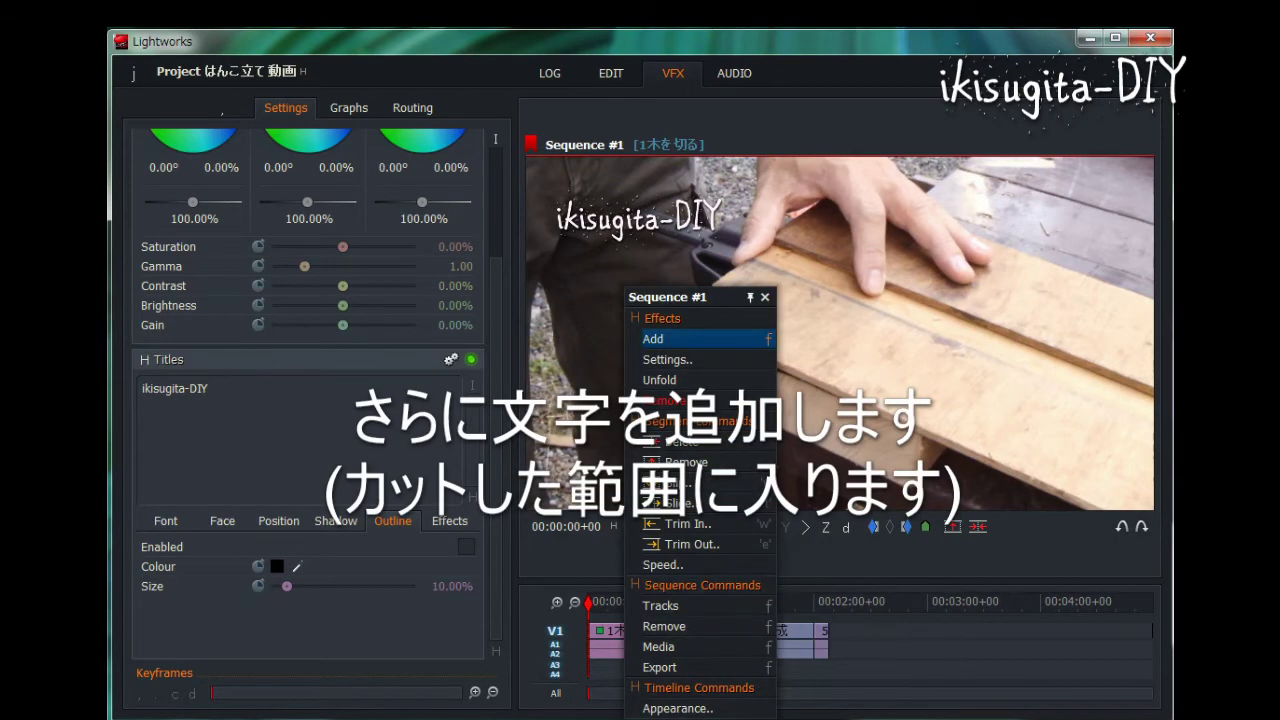
{"action": "left_click", "coordinate": [690, 339]}
{"action": "left_click", "coordinate": [809, 257]}
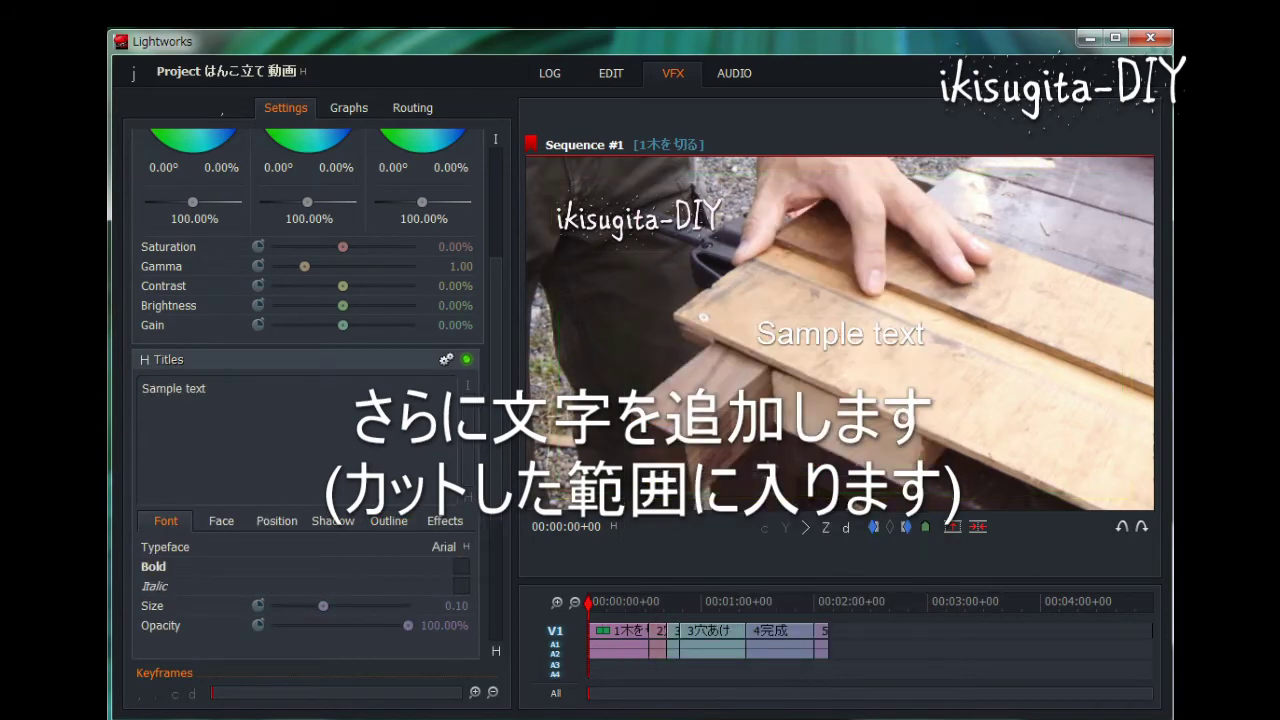
- Replace the new title's sample text with 木を切っていきます, copied from the Notepad memo, without a blank line above it
{"action": "key", "text": "alt+Tab"}
{"action": "left_click_drag", "start_coordinate": [840, 613], "coordinate": [704, 600]}
{"action": "key", "text": "ctrl+c"}
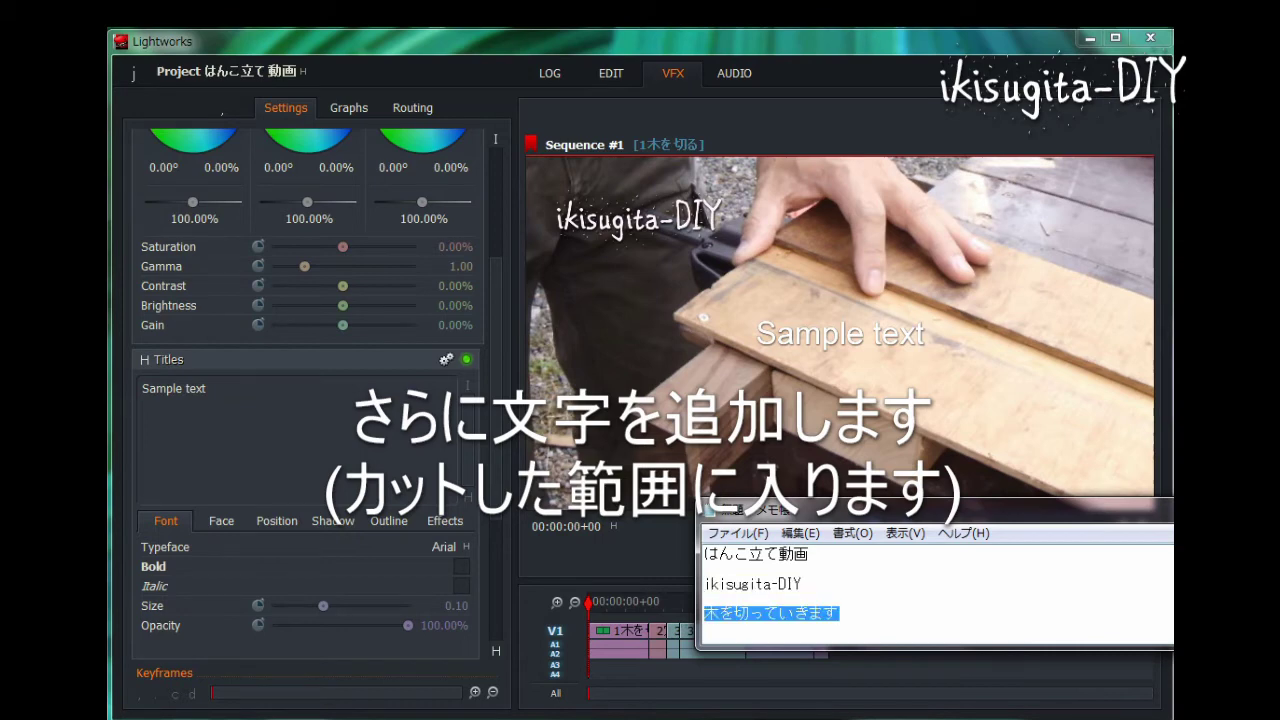
{"action": "key", "text": "alt+Tab"}
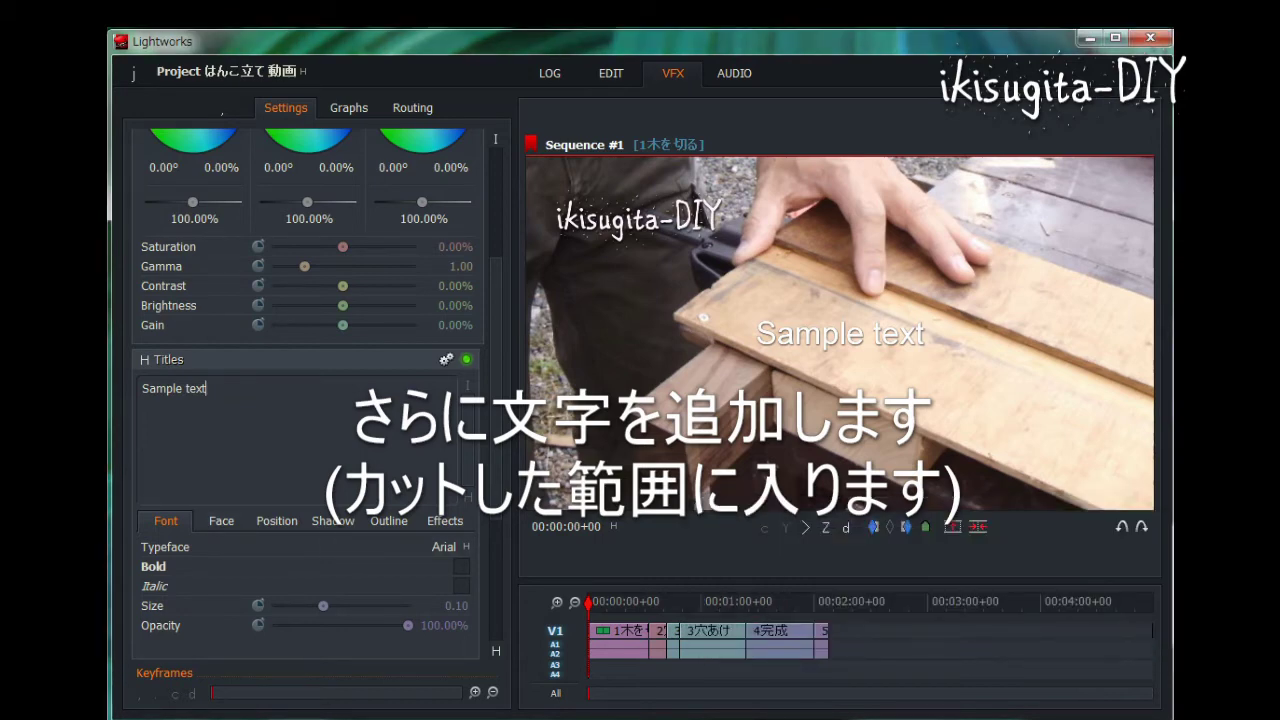
{"action": "key", "text": "ctrl+a"}
{"action": "key", "text": "ctrl+v"}
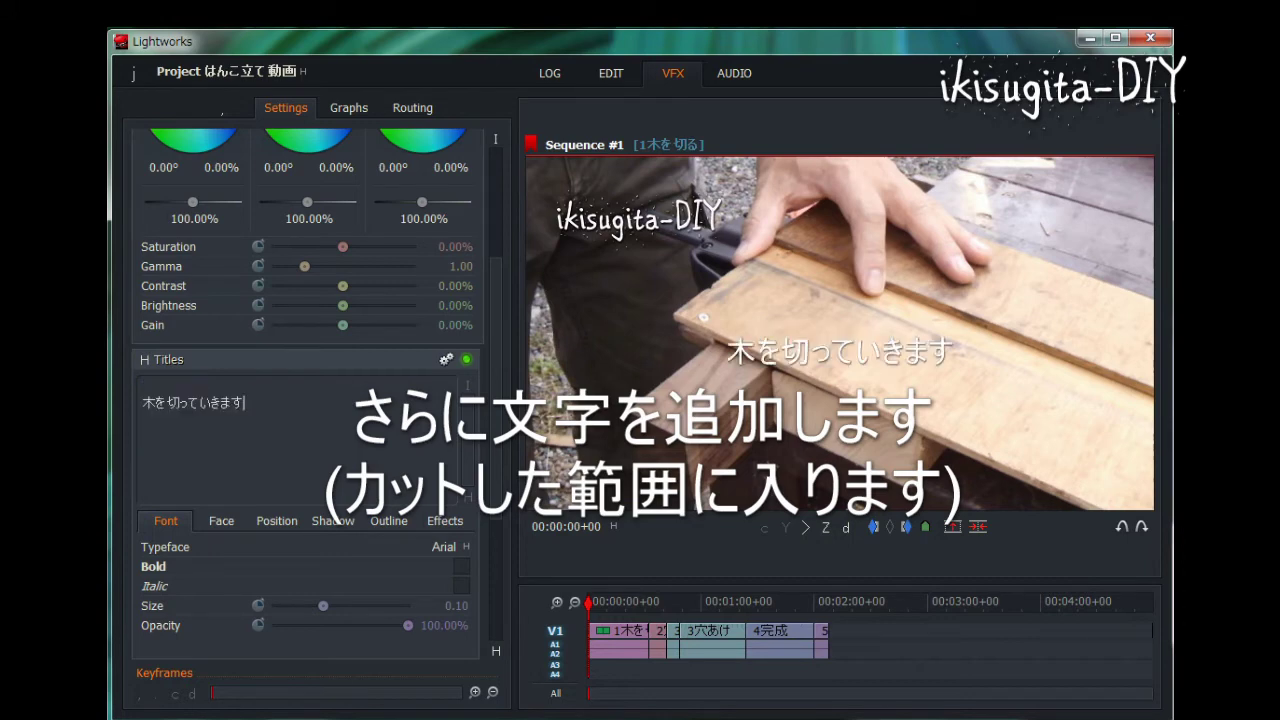
{"action": "left_click", "coordinate": [143, 387]}
{"action": "key", "text": "Delete"}
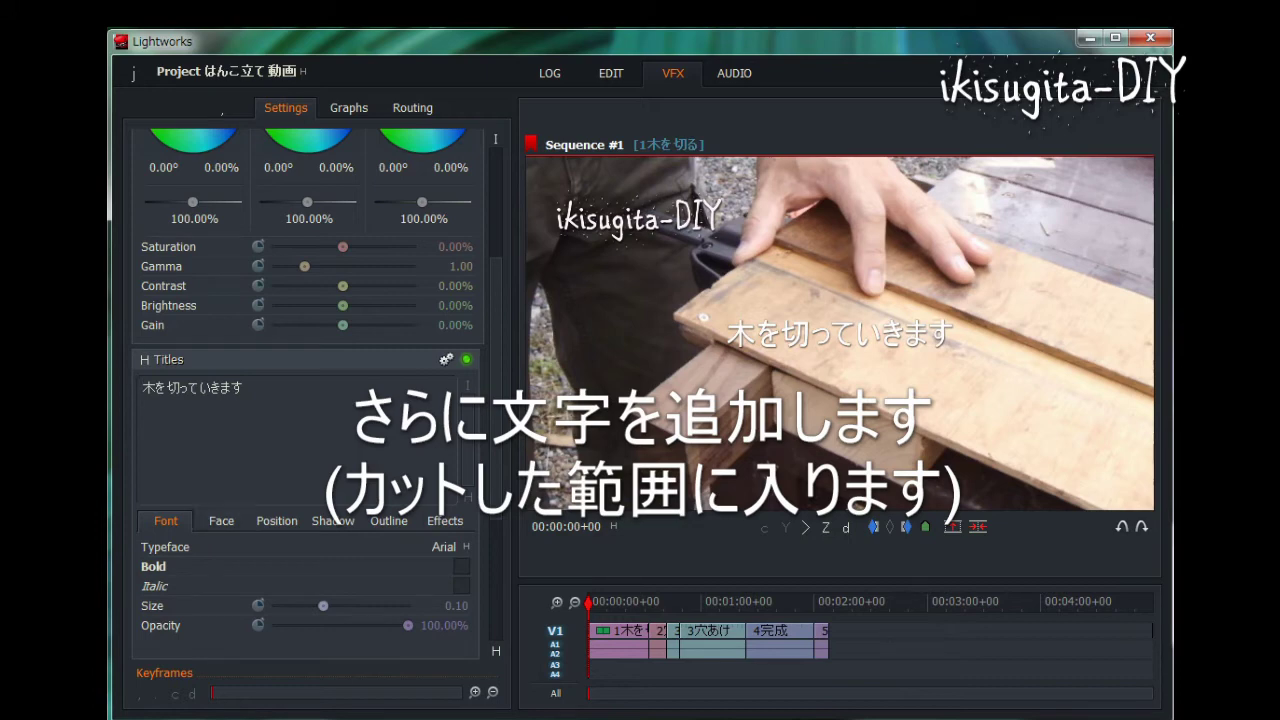
- Set the new title's size to 0.19 and its face Colour One to yellow-green C2FF05
{"action": "left_click_drag", "start_coordinate": [323, 605], "coordinate": [373, 605]}
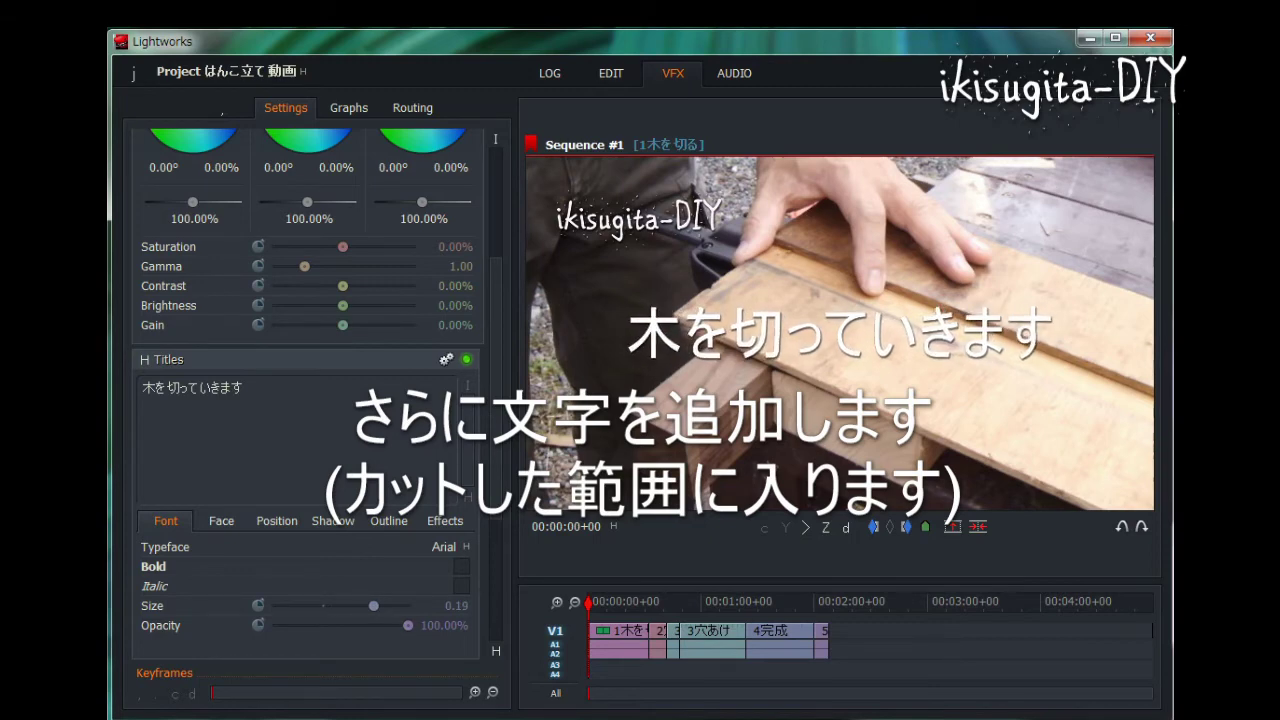
{"action": "left_click", "coordinate": [221, 521]}
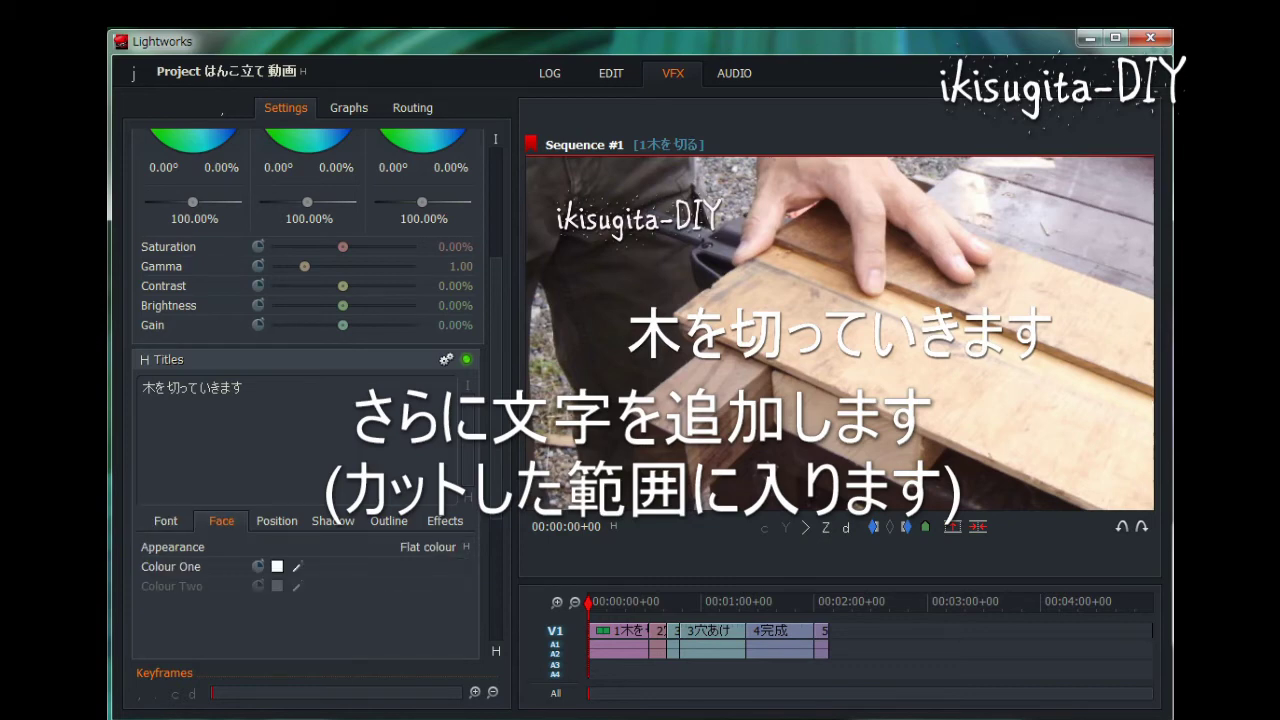
{"action": "left_click", "coordinate": [277, 567]}
{"action": "mouse_move", "coordinate": [423, 652]}
{"action": "left_mouse_down"}
{"action": "mouse_move", "coordinate": [393, 678]}
{"action": "mouse_move", "coordinate": [456, 669]}
{"action": "mouse_move", "coordinate": [457, 640]}
{"action": "mouse_move", "coordinate": [428, 616]}
{"action": "mouse_move", "coordinate": [385, 651]}
{"action": "left_mouse_up"}
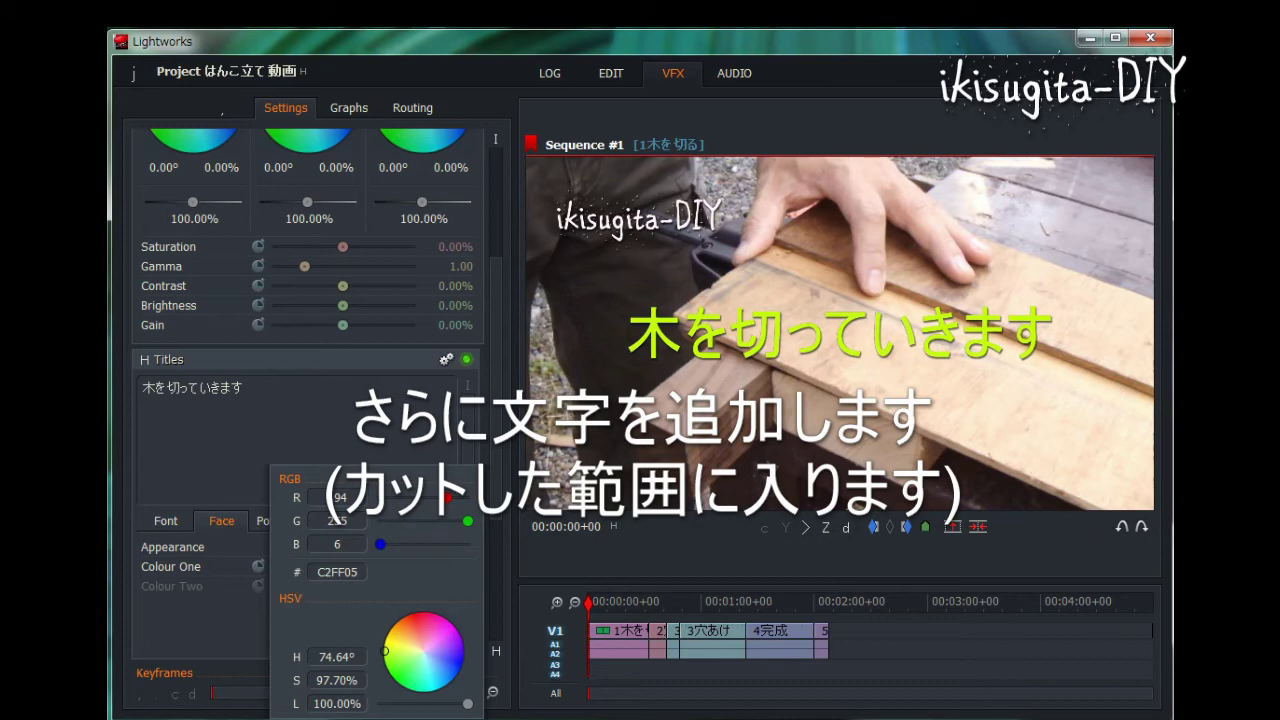
{"action": "key", "text": "Escape"}
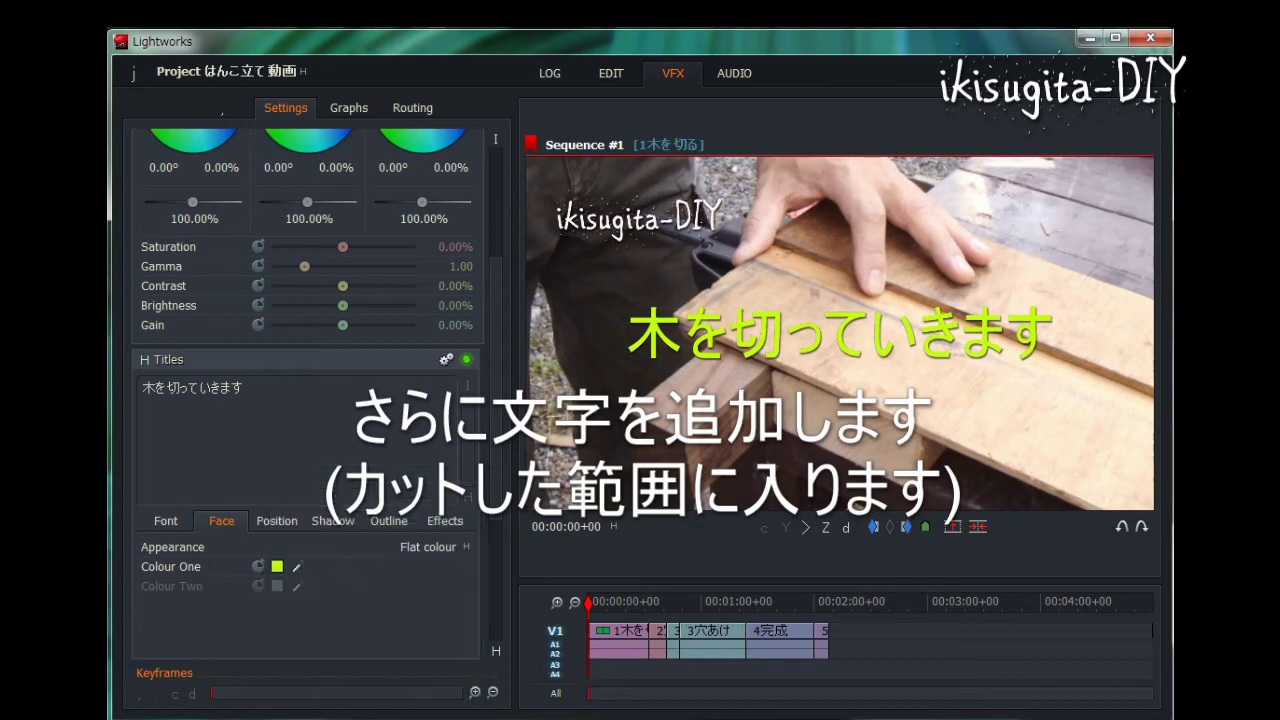
- Enable the outline on the 木を切っていきます title and switch off its shadow
{"action": "left_click", "coordinate": [277, 521]}
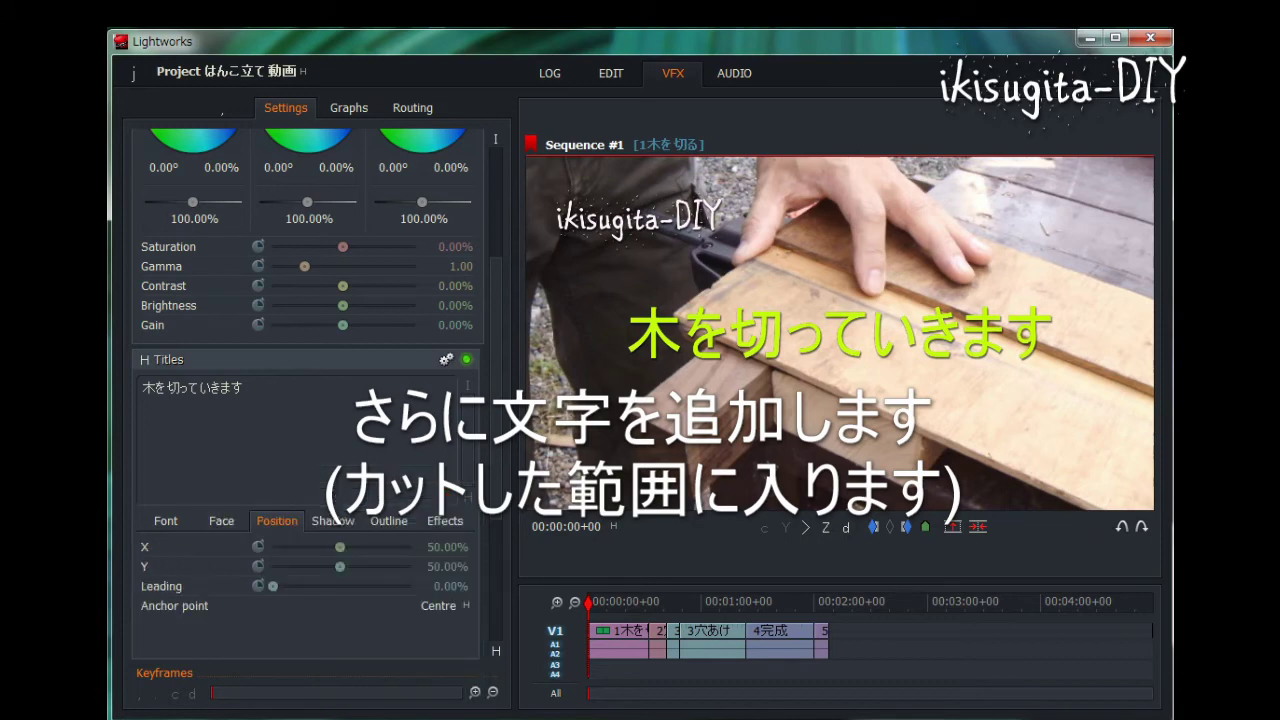
{"action": "left_click", "coordinate": [333, 521]}
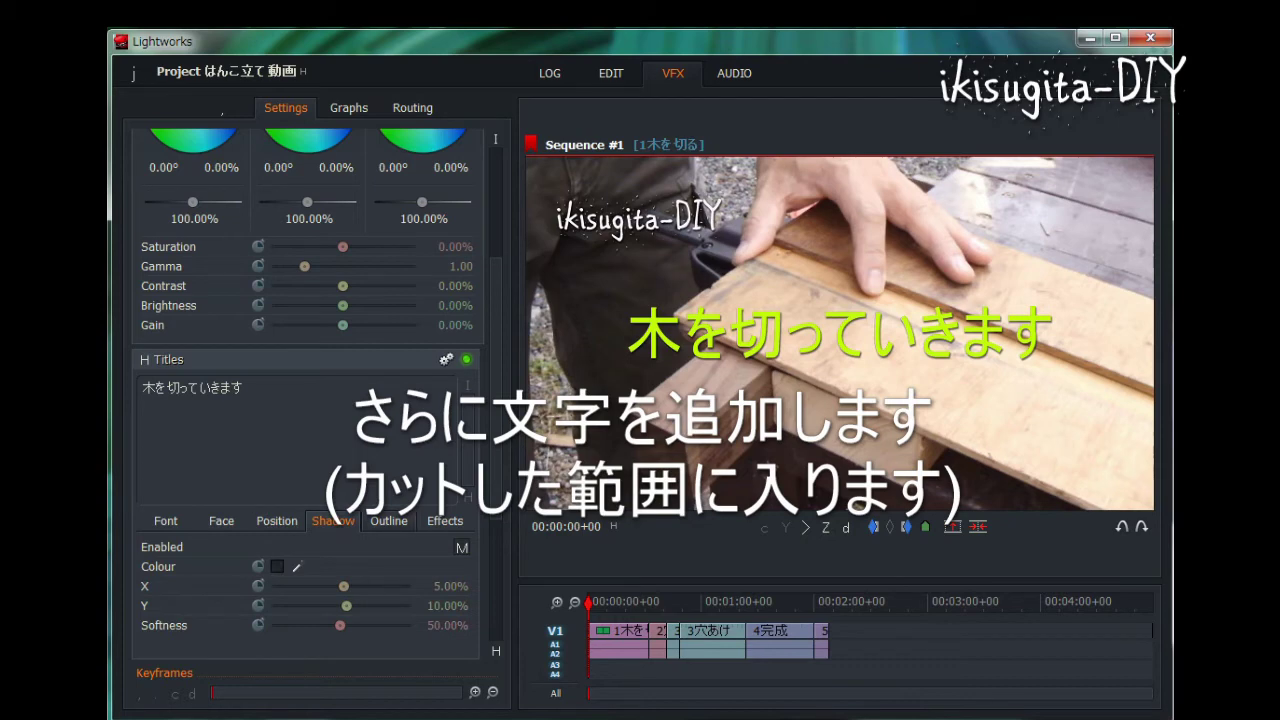
{"action": "left_click", "coordinate": [389, 521]}
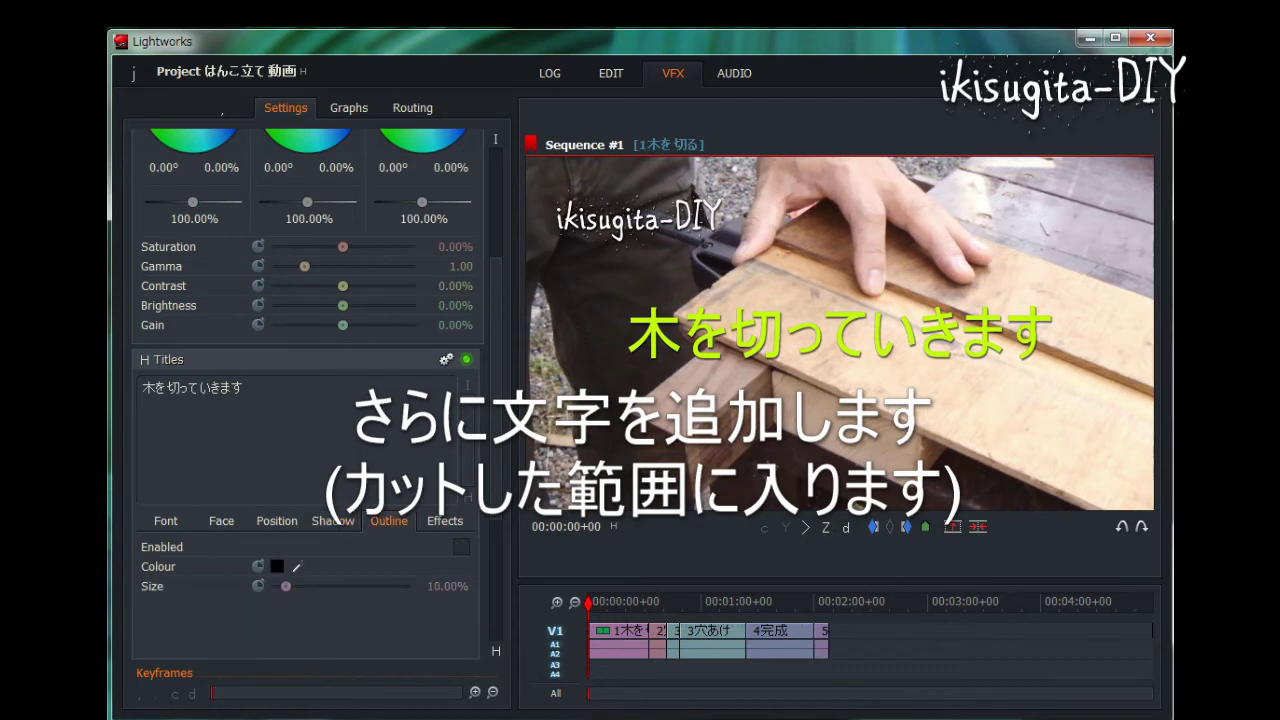
{"action": "left_click", "coordinate": [461, 547]}
{"action": "left_click", "coordinate": [333, 521]}
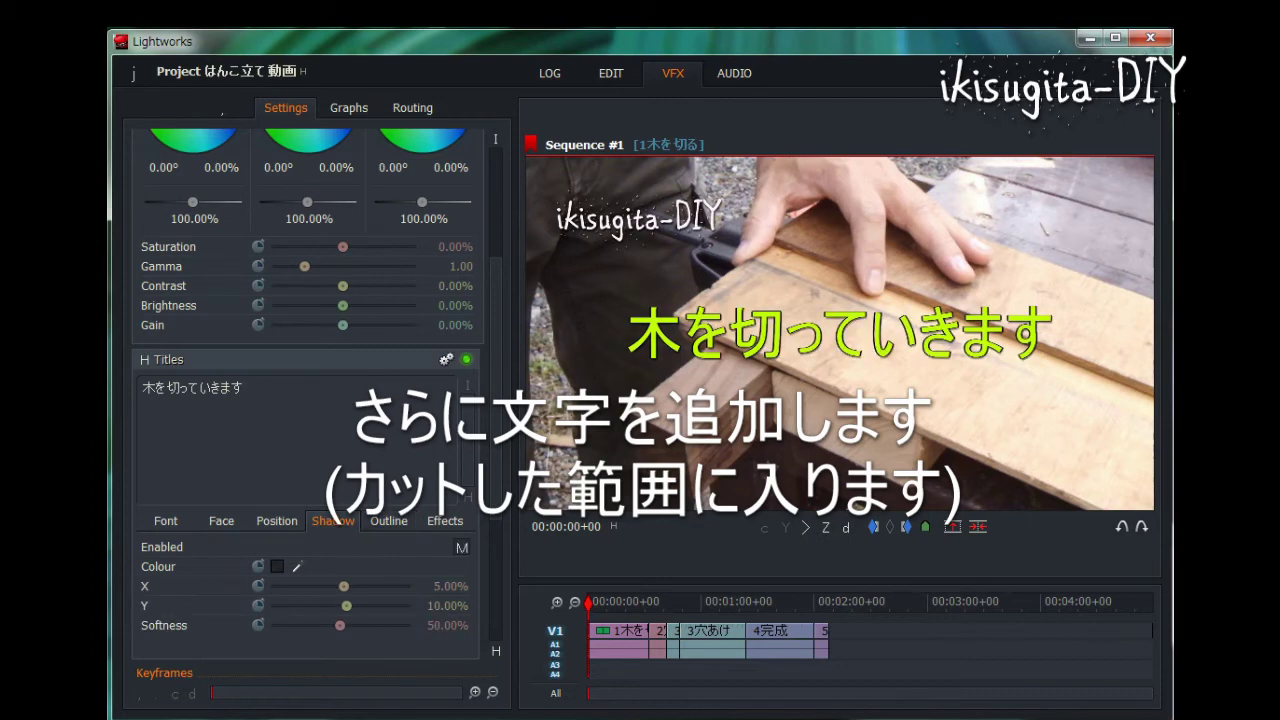
{"action": "left_click", "coordinate": [461, 547]}
{"action": "left_click", "coordinate": [389, 521]}
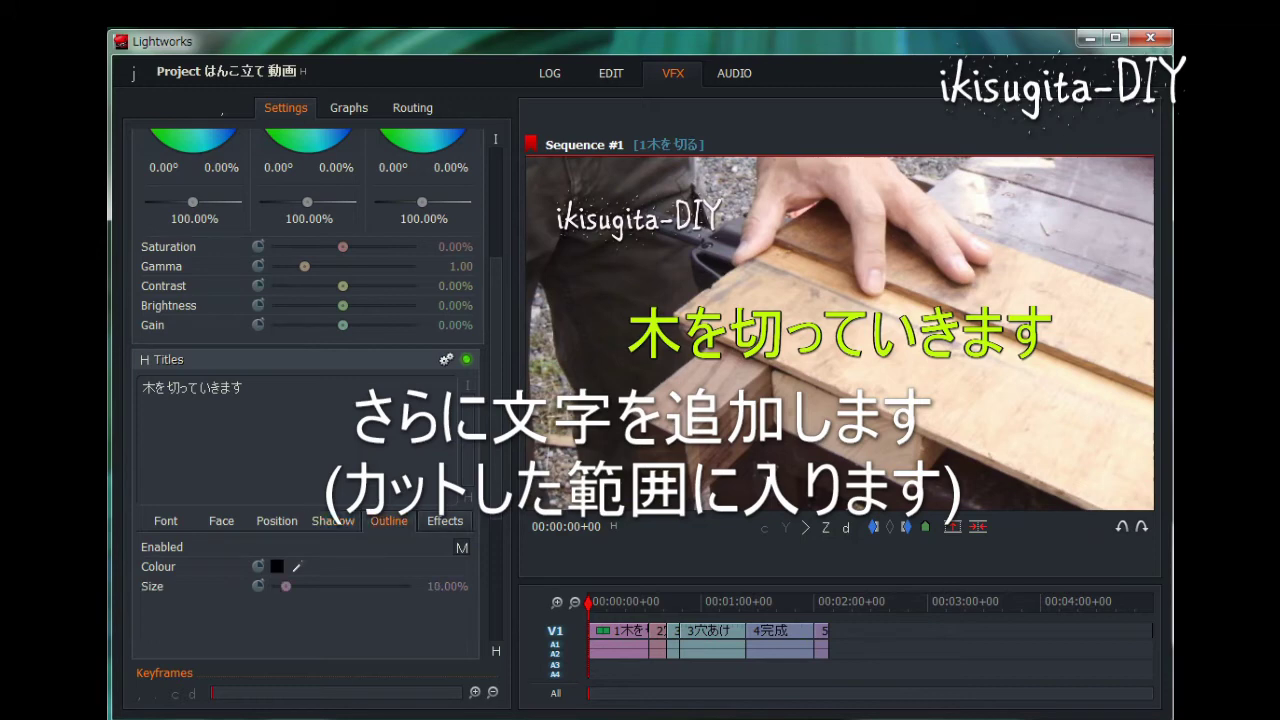
{"action": "left_click", "coordinate": [445, 521]}
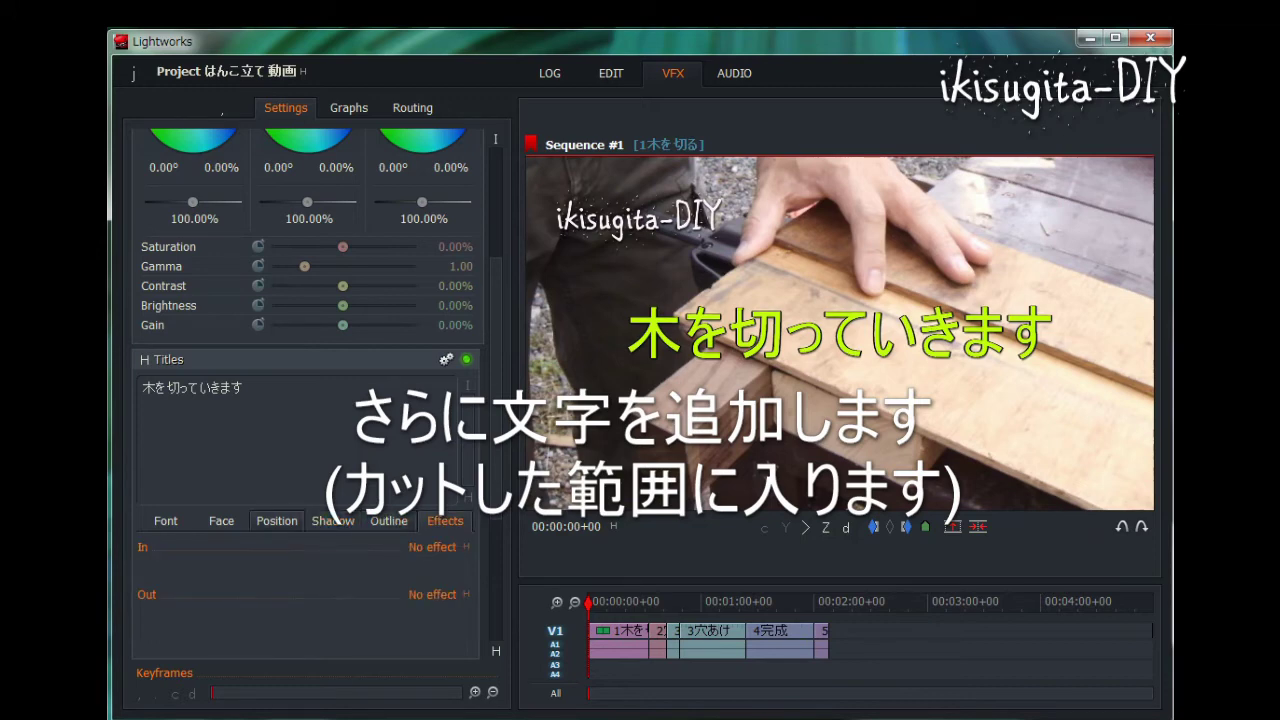
{"action": "left_click", "coordinate": [221, 521]}
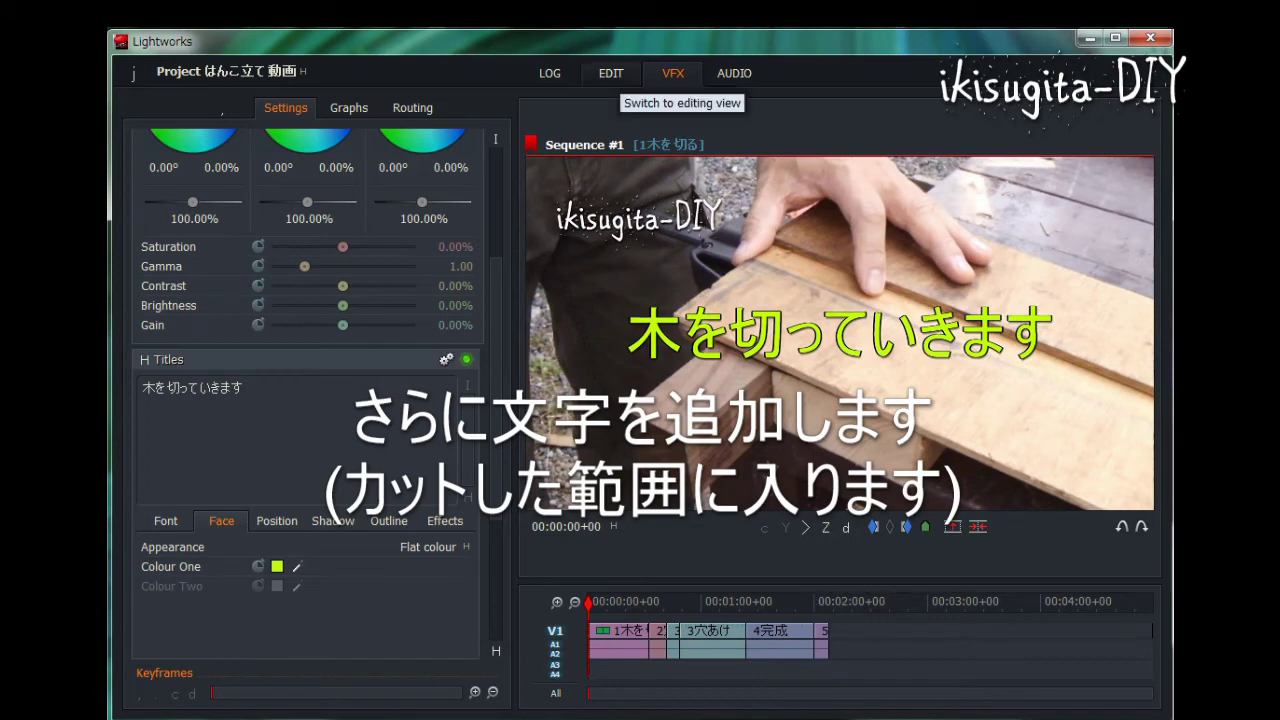
- Return to the editing view and place the Beach_Front_Property music on tracks A3 and A4 at the timeline's start
{"action": "left_click", "coordinate": [611, 73]}
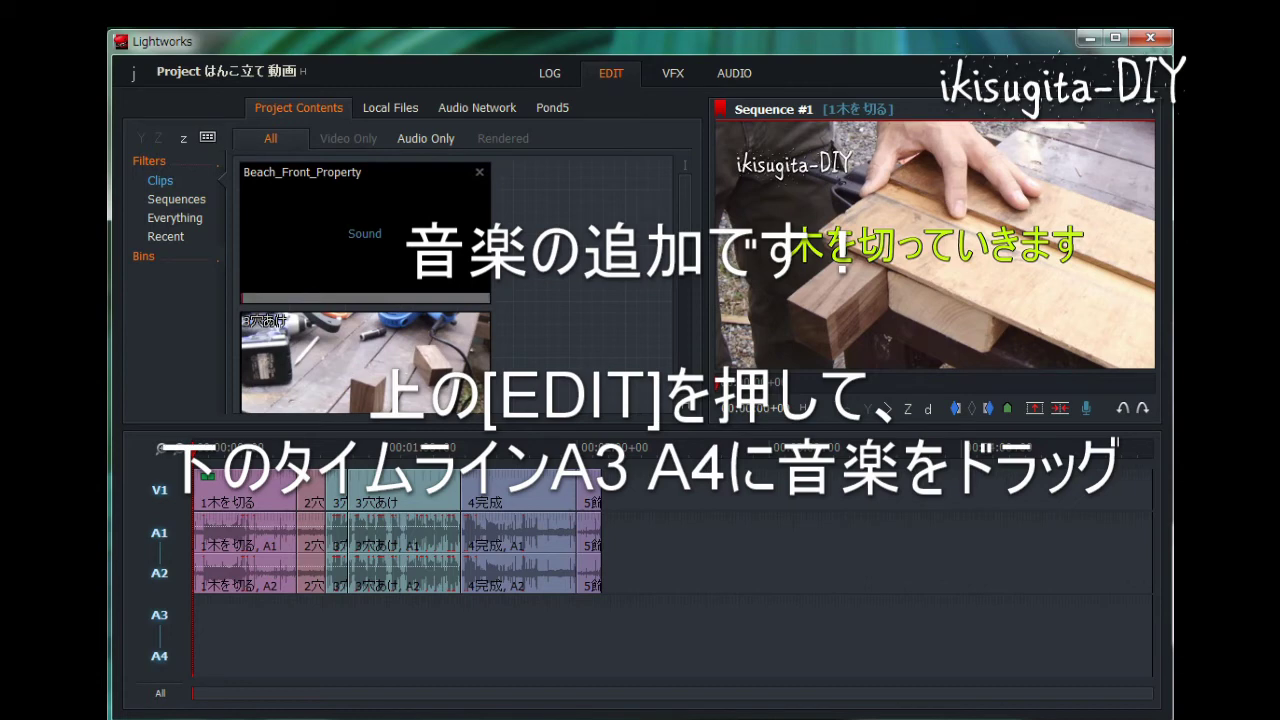
{"action": "left_click_drag", "start_coordinate": [340, 235], "coordinate": [259, 636]}
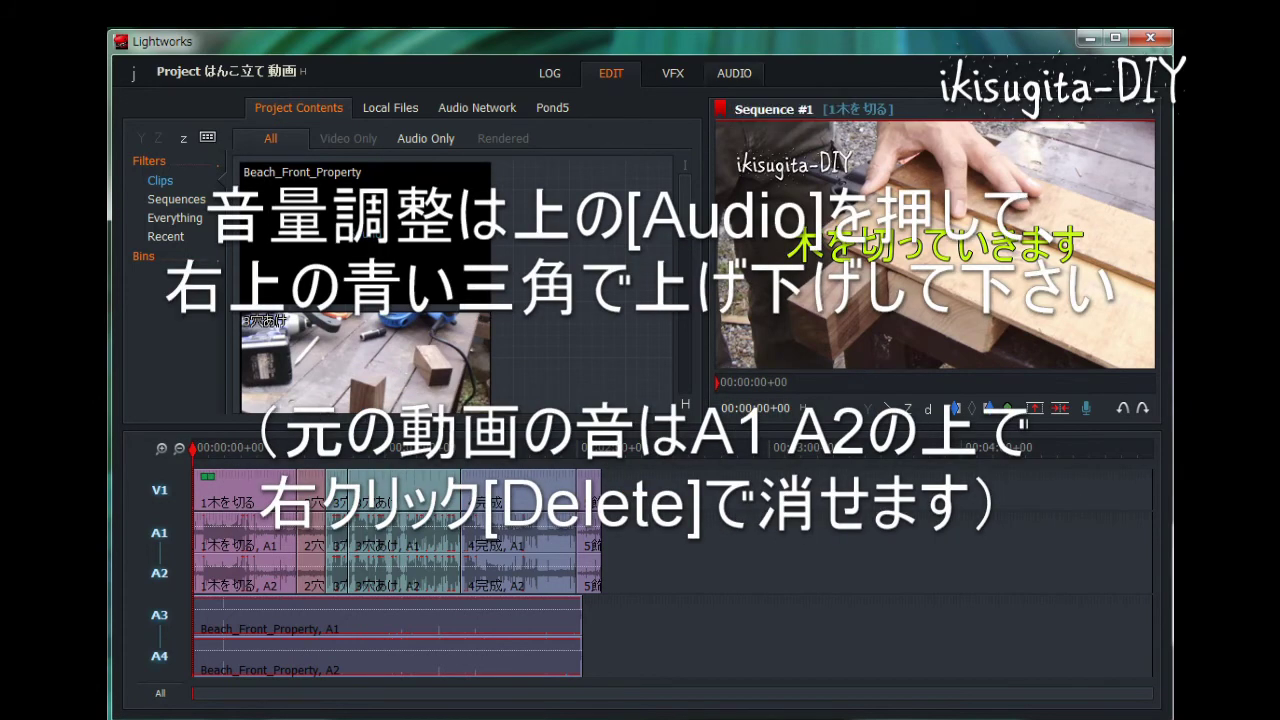
- Play the first seconds of the sequence in the audio view to check the track levels on the mixer
{"action": "left_click", "coordinate": [734, 73]}
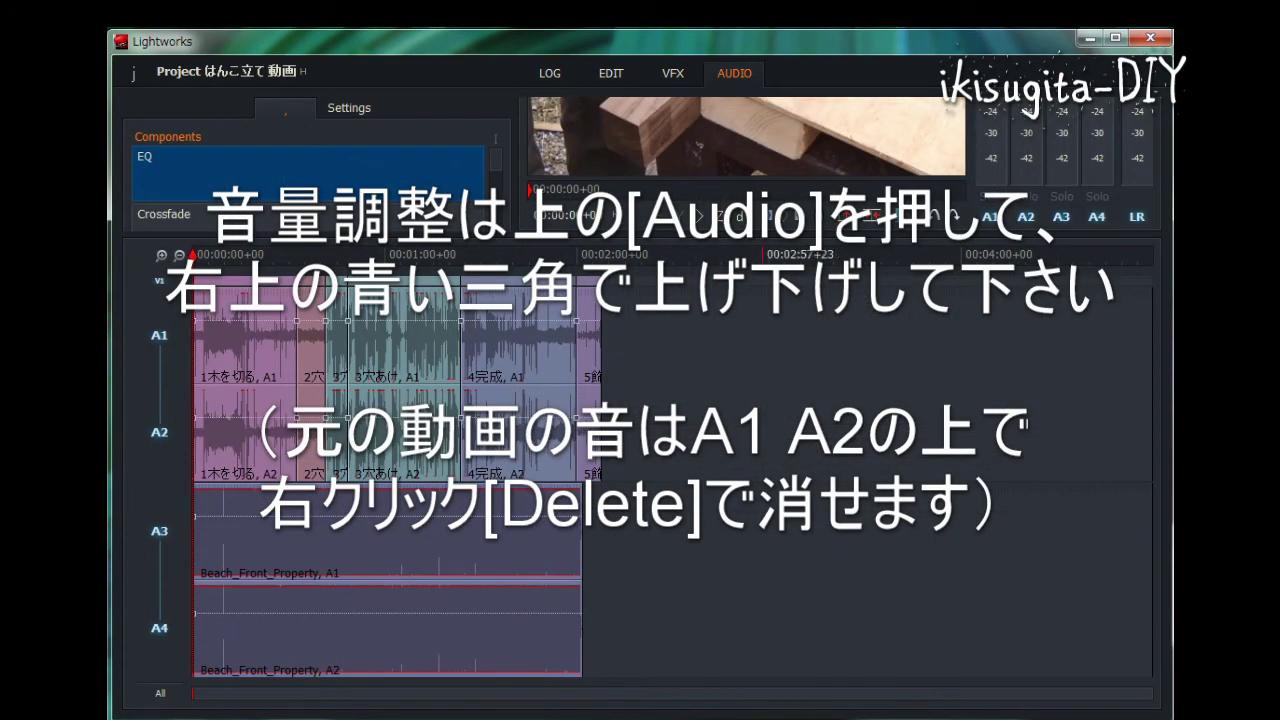
{"action": "left_click_drag", "start_coordinate": [640, 237], "coordinate": [640, 429]}
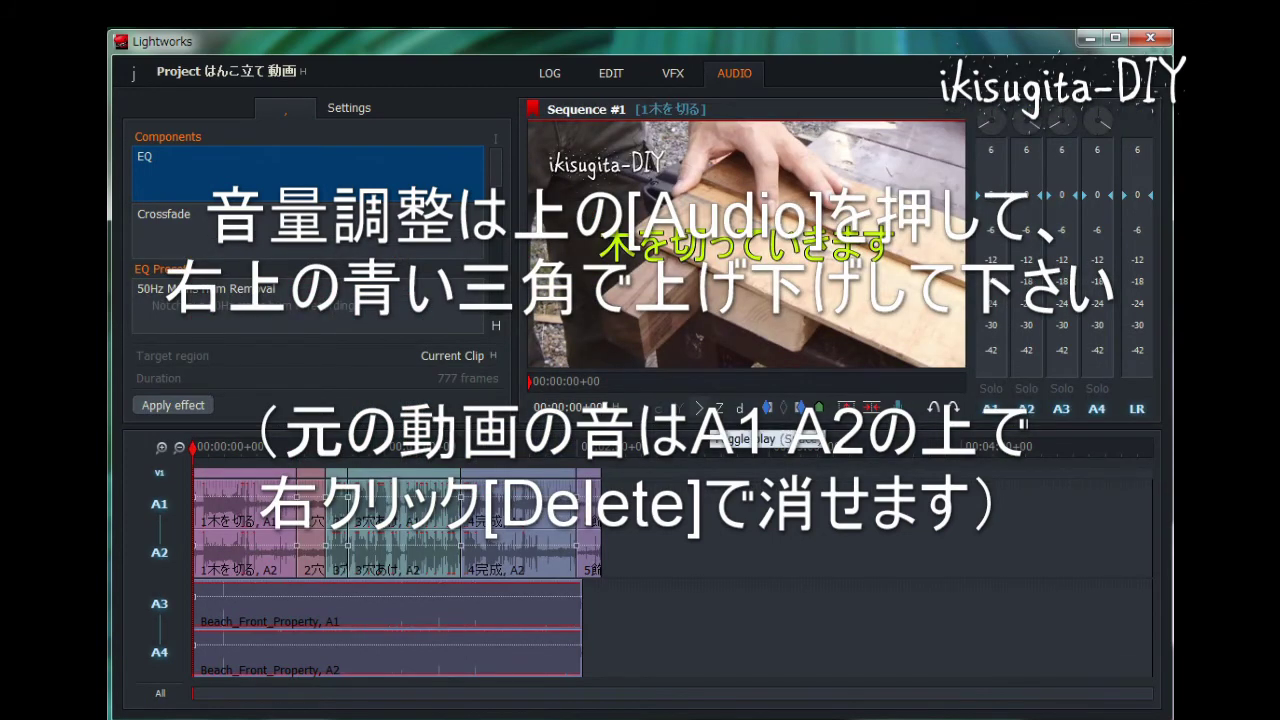
{"action": "left_click", "coordinate": [700, 408]}
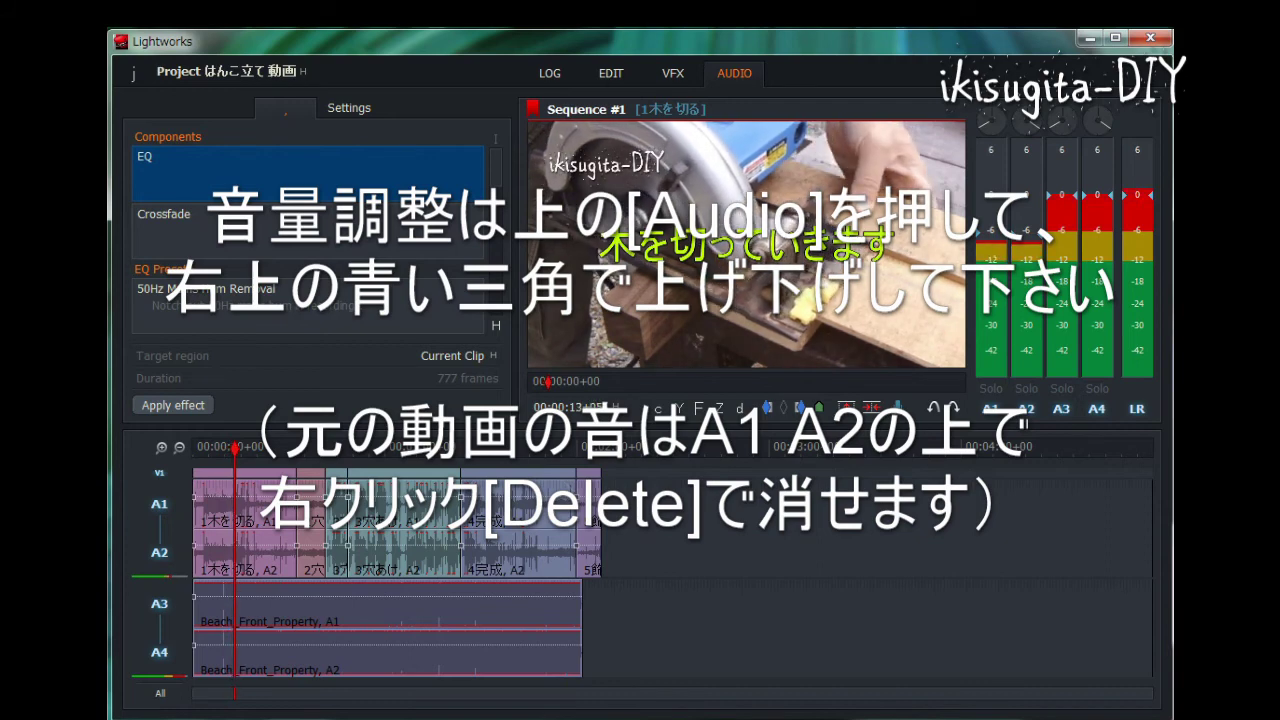
{"action": "left_click", "coordinate": [699, 408]}
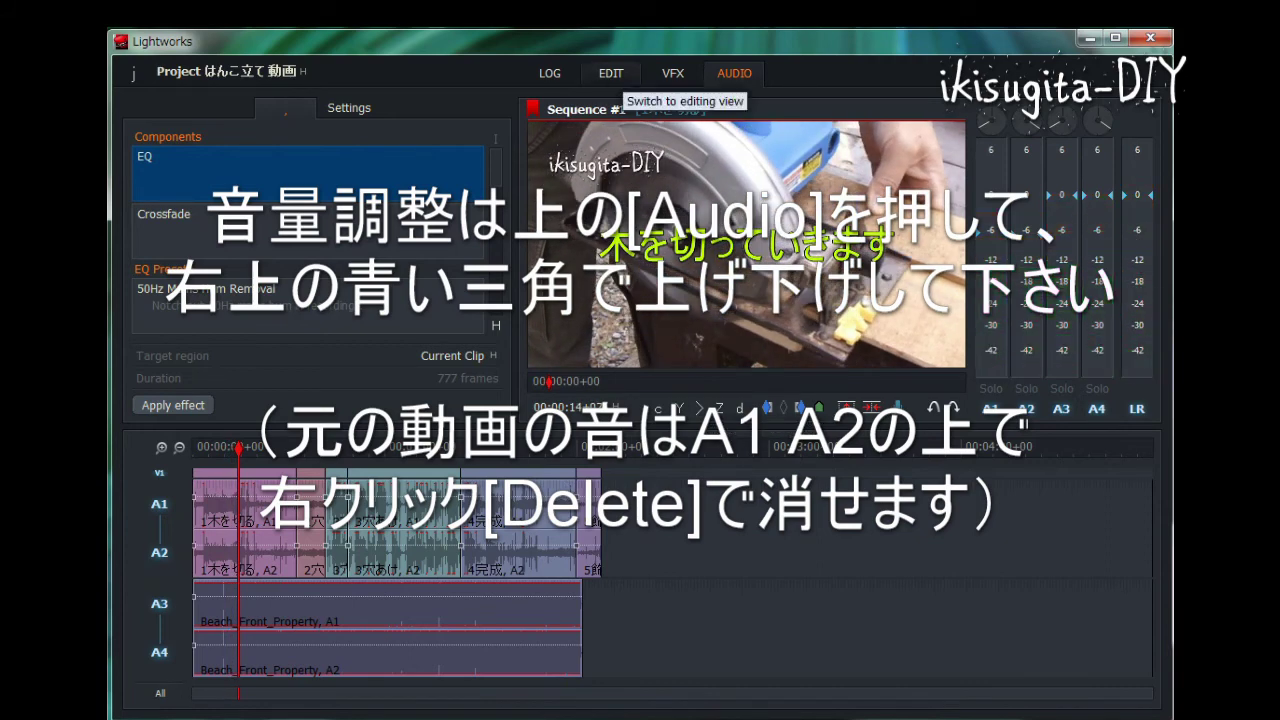
- Return to the editing view and mark the in point at the beginning of the sequence
{"action": "left_click", "coordinate": [611, 74]}
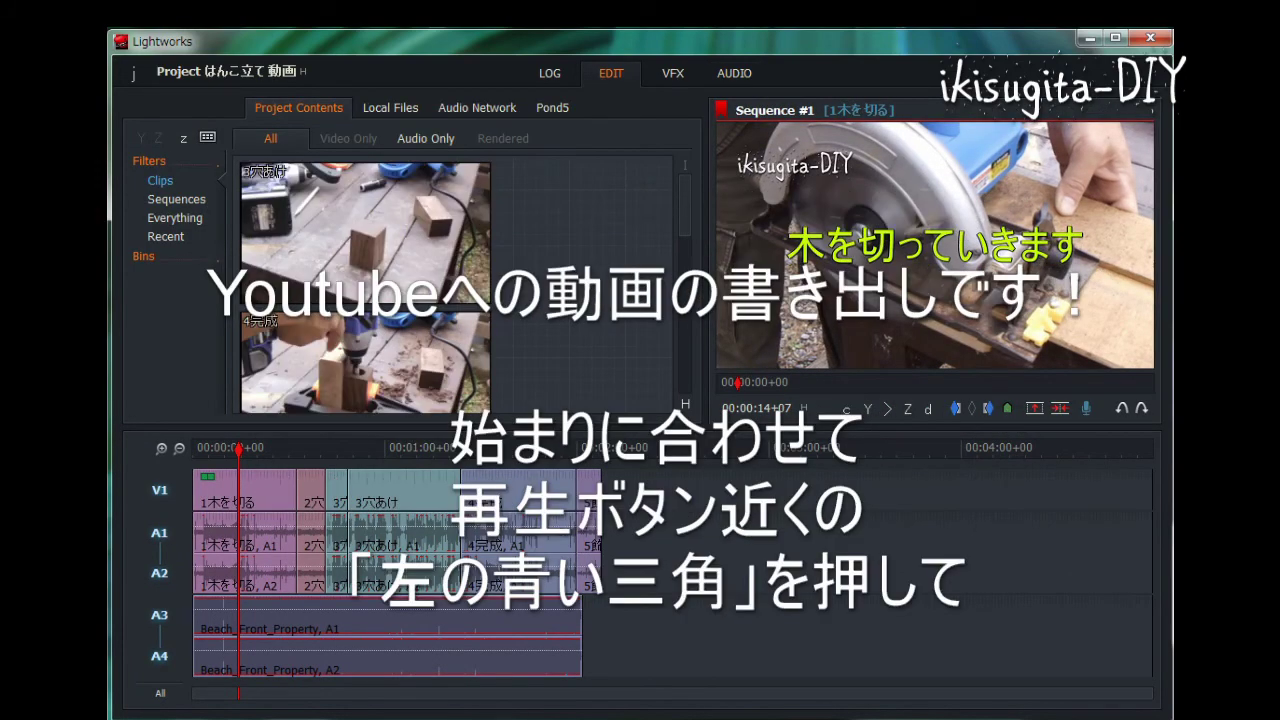
{"action": "left_click_drag", "start_coordinate": [238, 450], "coordinate": [194, 450]}
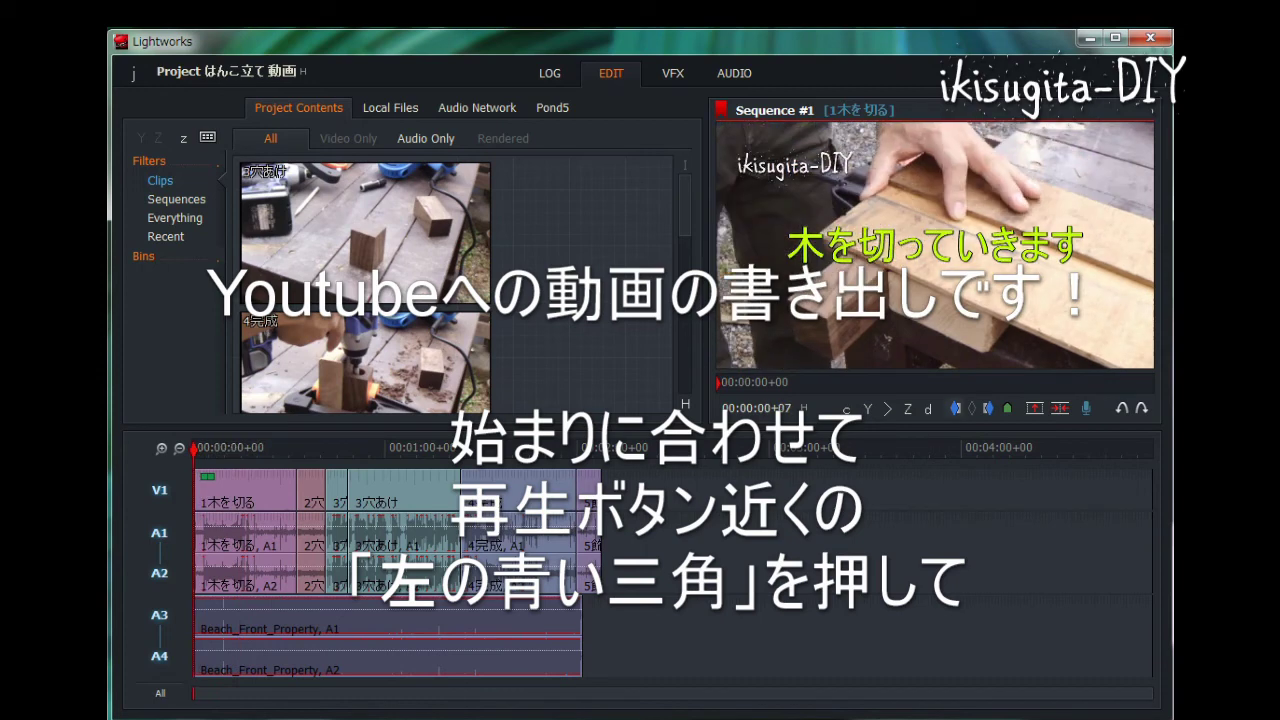
{"action": "left_click", "coordinate": [955, 408]}
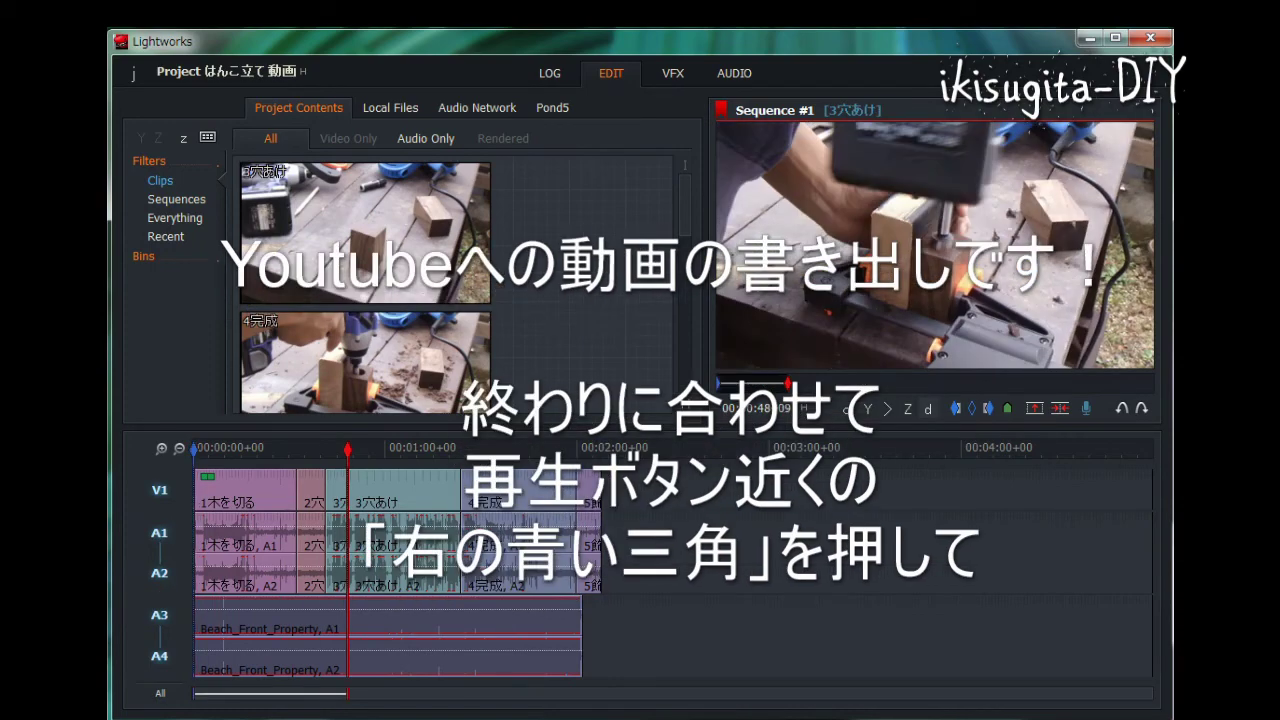
- Mark the out point at the end of the last clip, at 00:02:07+14
{"action": "left_click", "coordinate": [928, 408]}
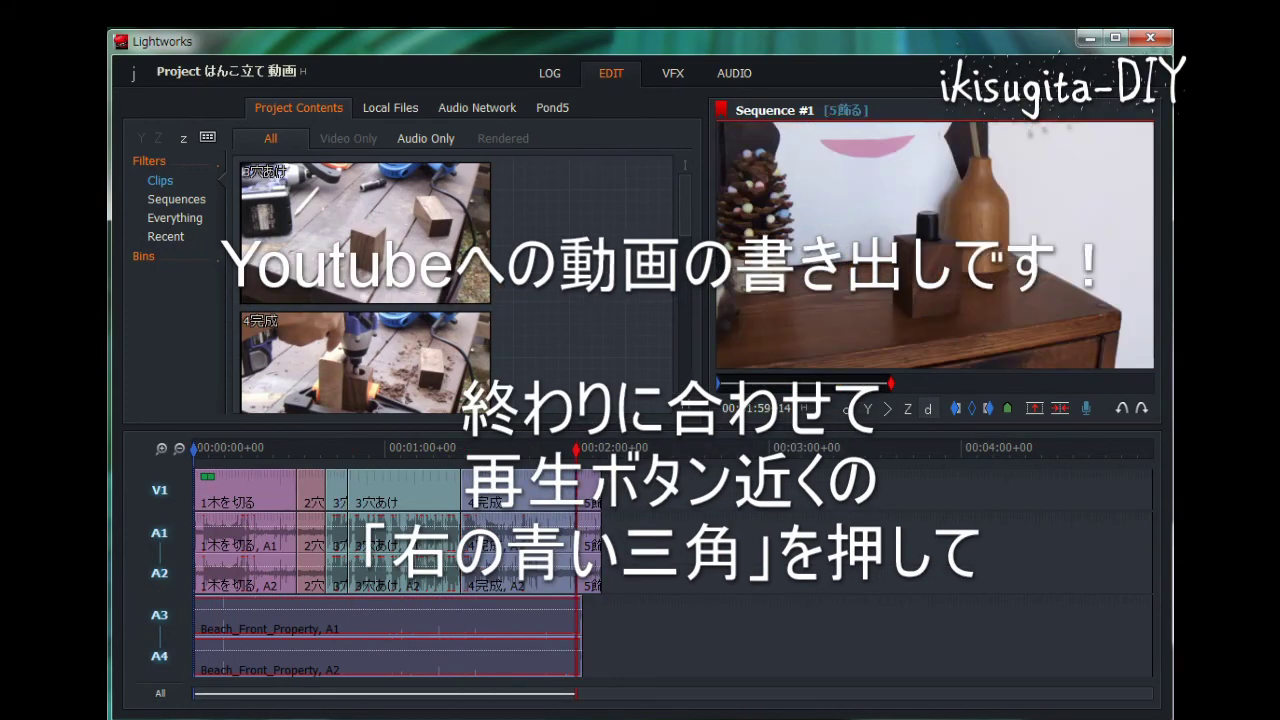
{"action": "left_click", "coordinate": [928, 408]}
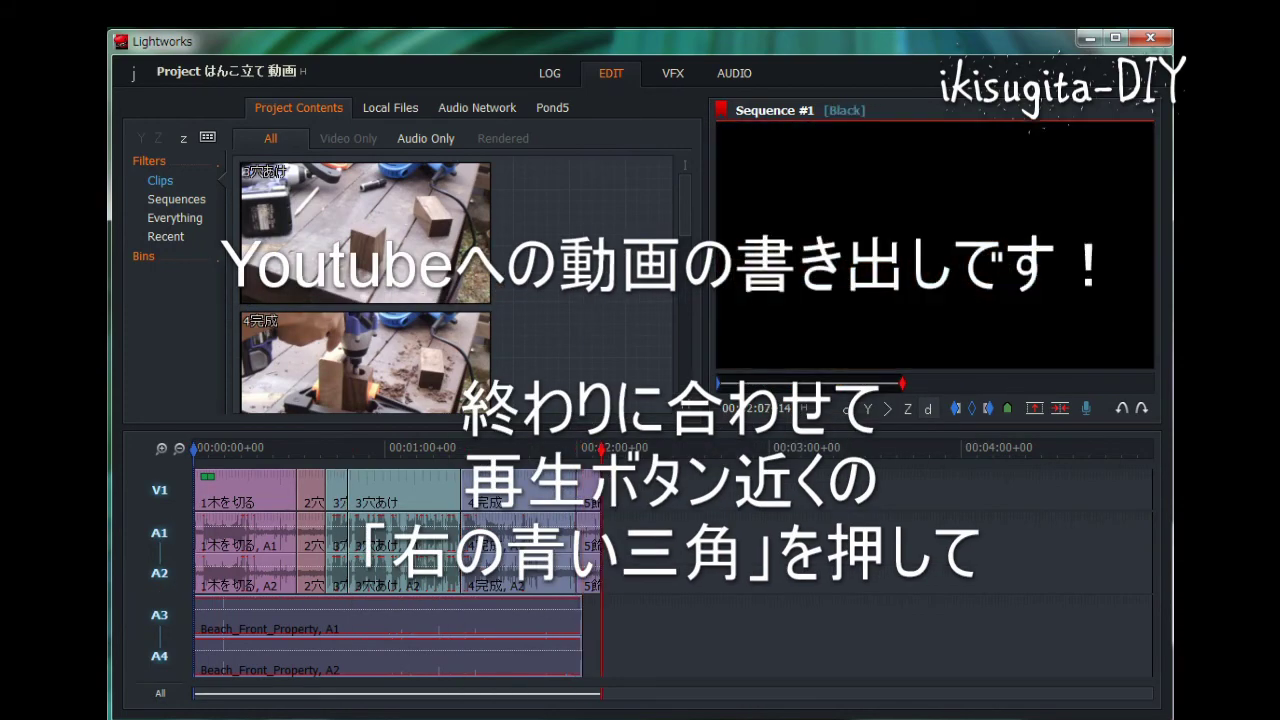
{"action": "left_click", "coordinate": [987, 408]}
{"action": "mouse_move", "coordinate": [602, 450]}
{"action": "left_mouse_down"}
{"action": "mouse_move", "coordinate": [586, 450]}
{"action": "mouse_move", "coordinate": [599, 450]}
{"action": "left_mouse_up"}
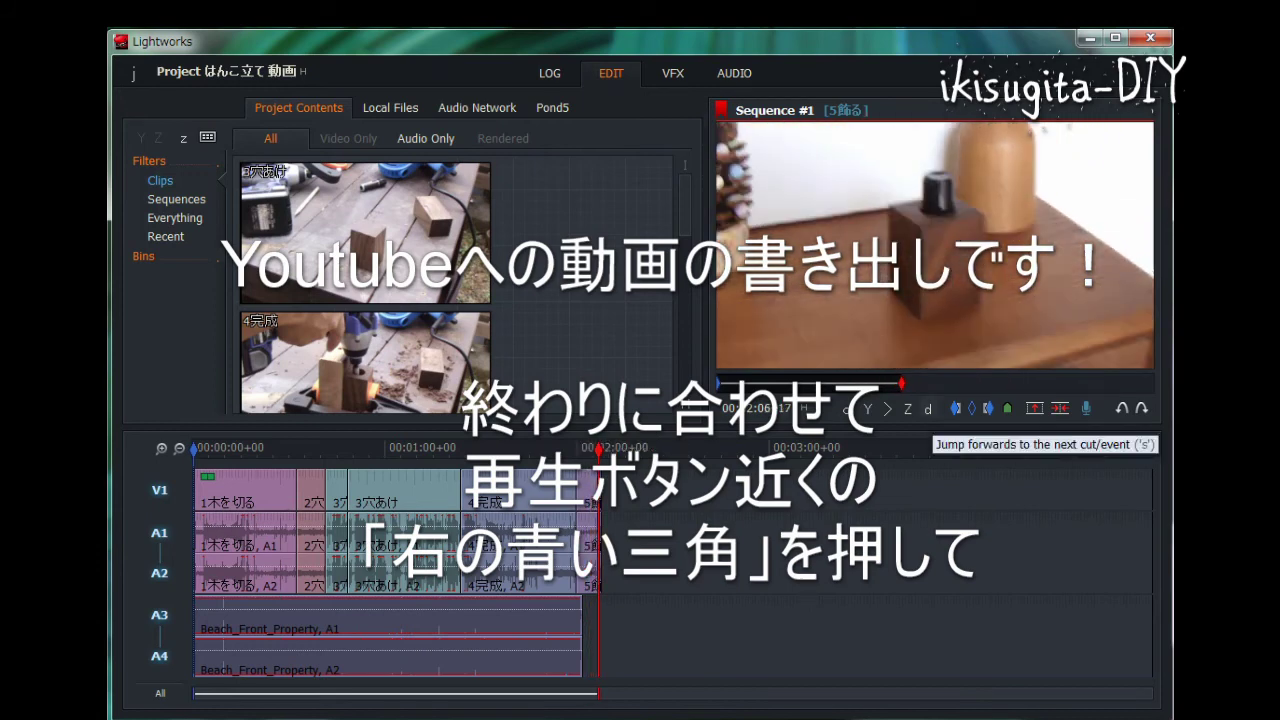
{"action": "key", "text": "s"}
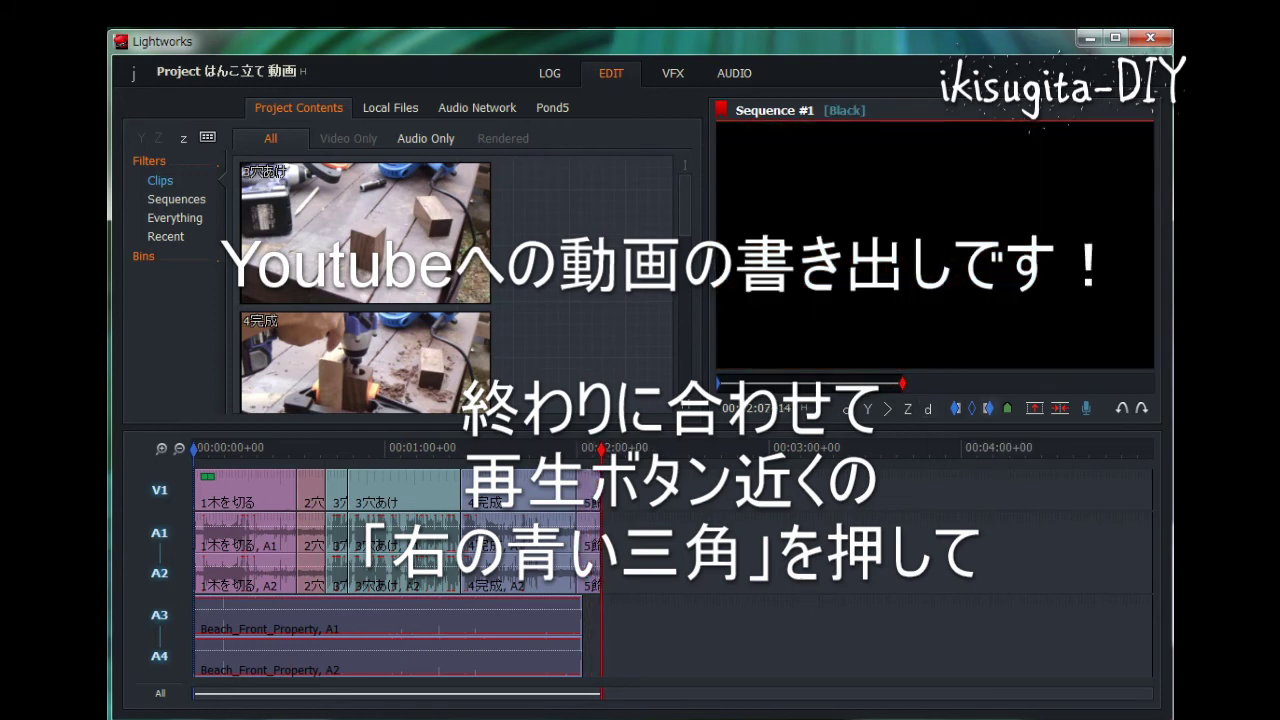
{"action": "left_click", "coordinate": [988, 408]}
- Open the YouTube export settings for the sequence
{"action": "right_click", "coordinate": [588, 485]}
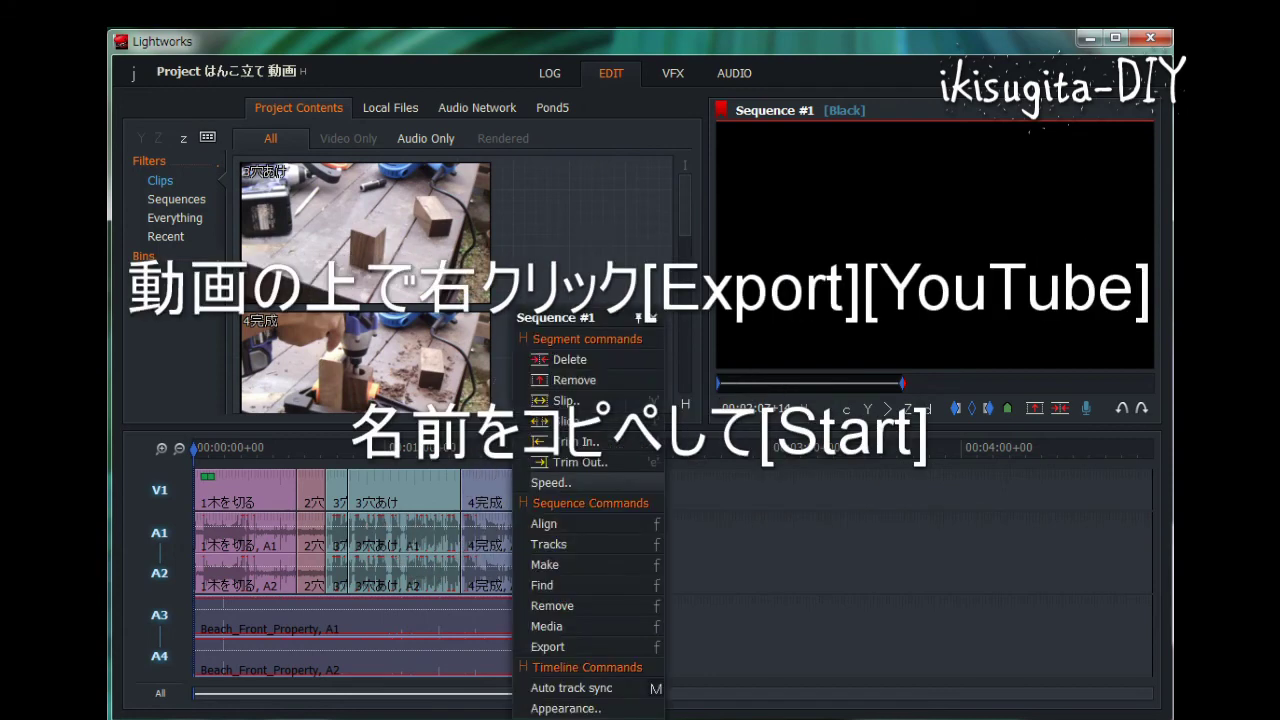
{"action": "mouse_move", "coordinate": [588, 647]}
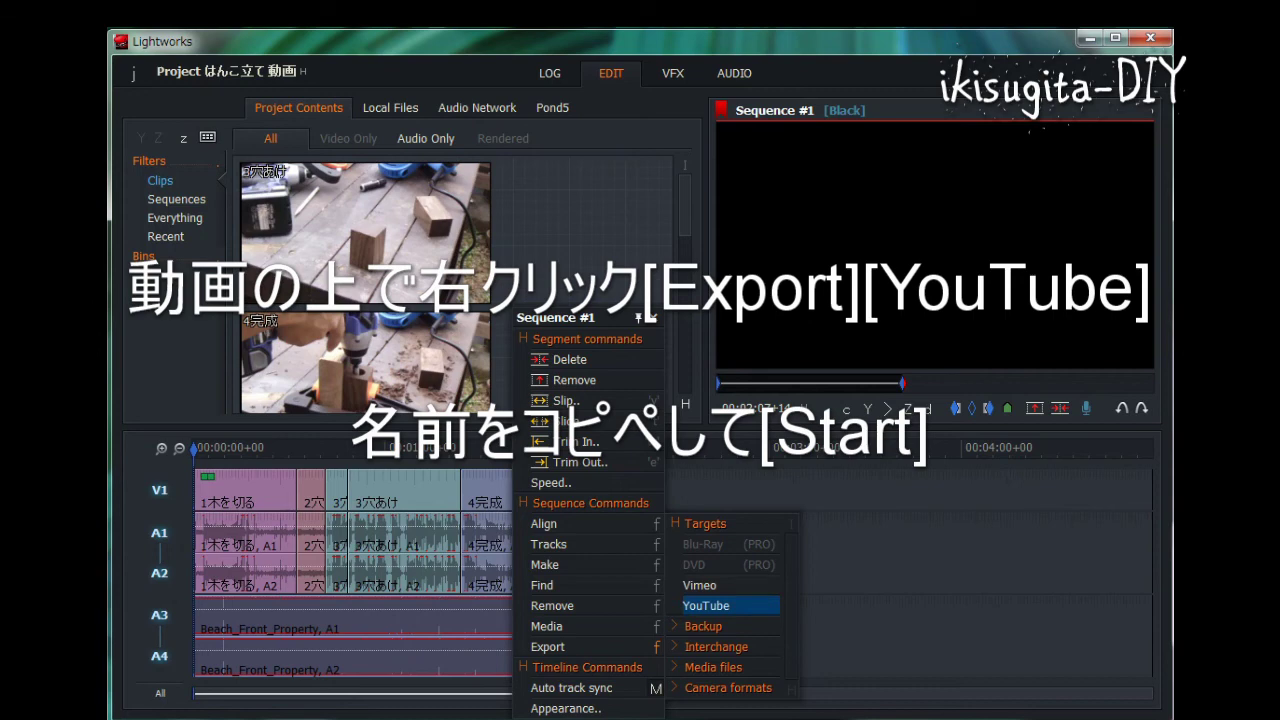
{"action": "left_click", "coordinate": [706, 605]}
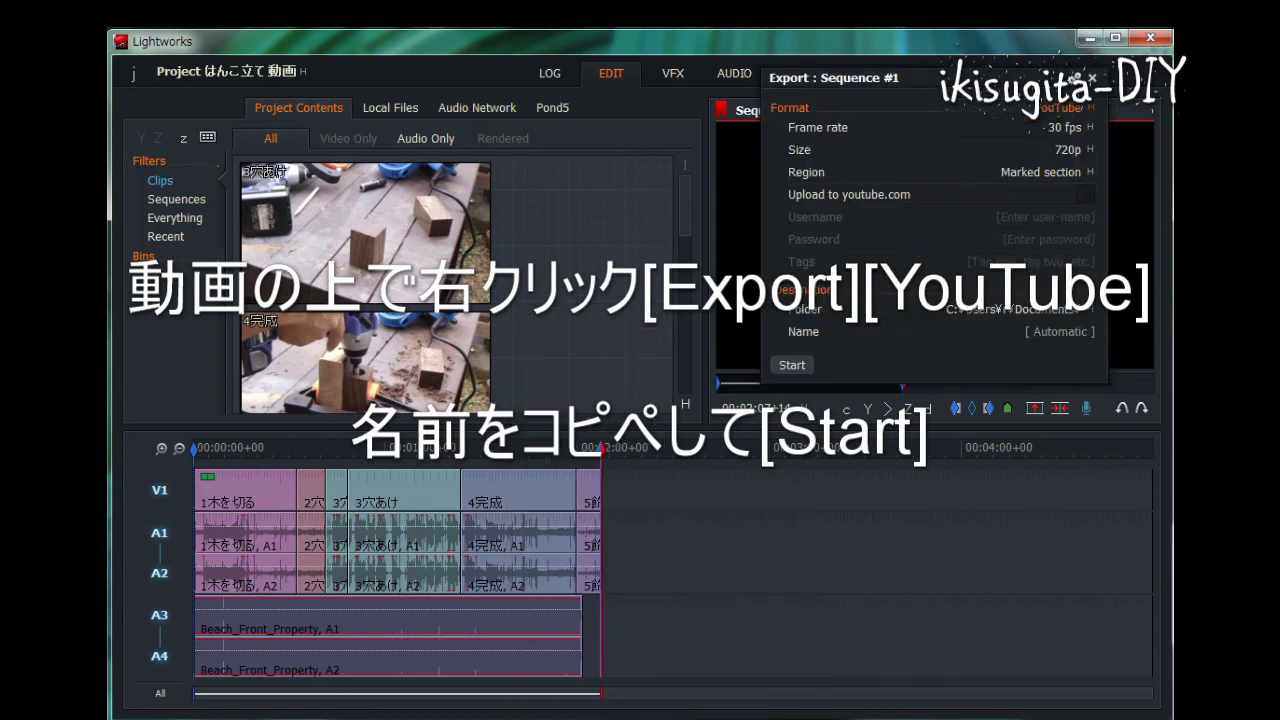
- Name the export はんこ立て動画, copying the text from the Notepad memo
{"action": "key", "text": "alt+Tab"}
{"action": "key", "text": "shift+Left"}
{"action": "key", "text": "shift+Left"}
{"action": "key", "text": "shift+Left"}
{"action": "key", "text": "shift+Left"}
{"action": "key", "text": "shift+Left"}
{"action": "key", "text": "shift+Left"}
{"action": "key", "text": "shift+Left"}
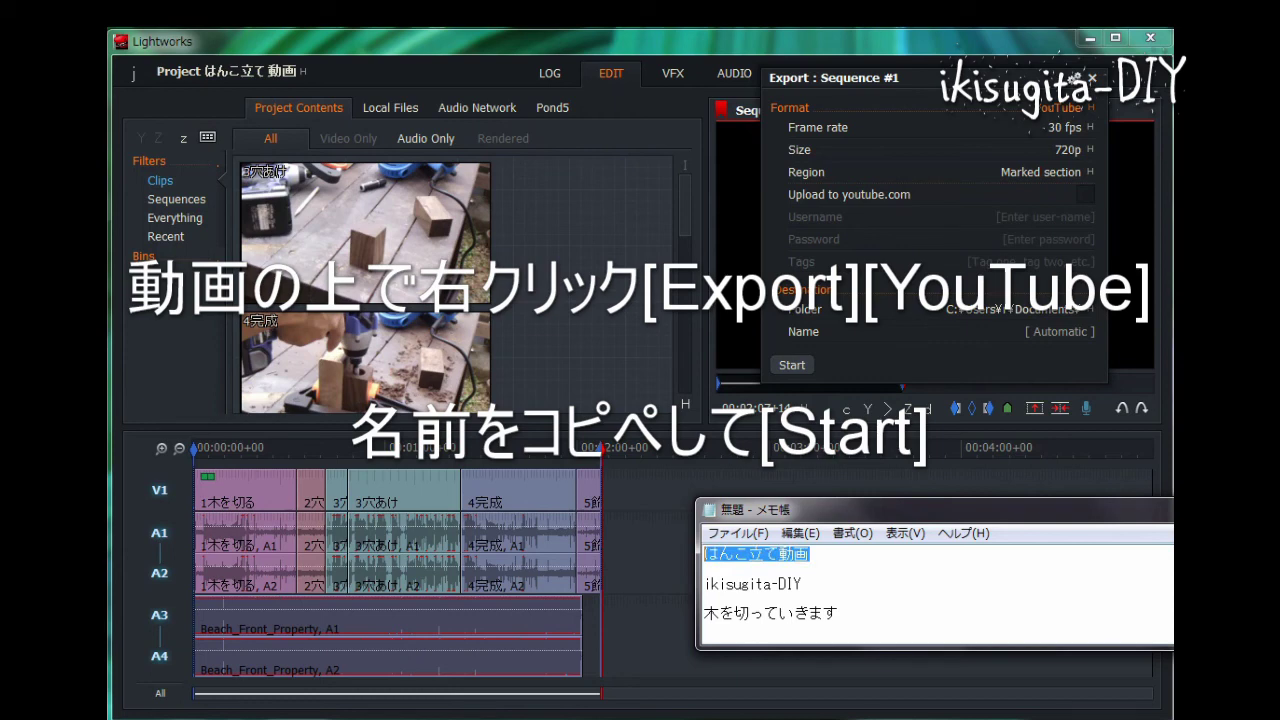
{"action": "key", "text": "ctrl+c"}
{"action": "key", "text": "alt+Tab"}
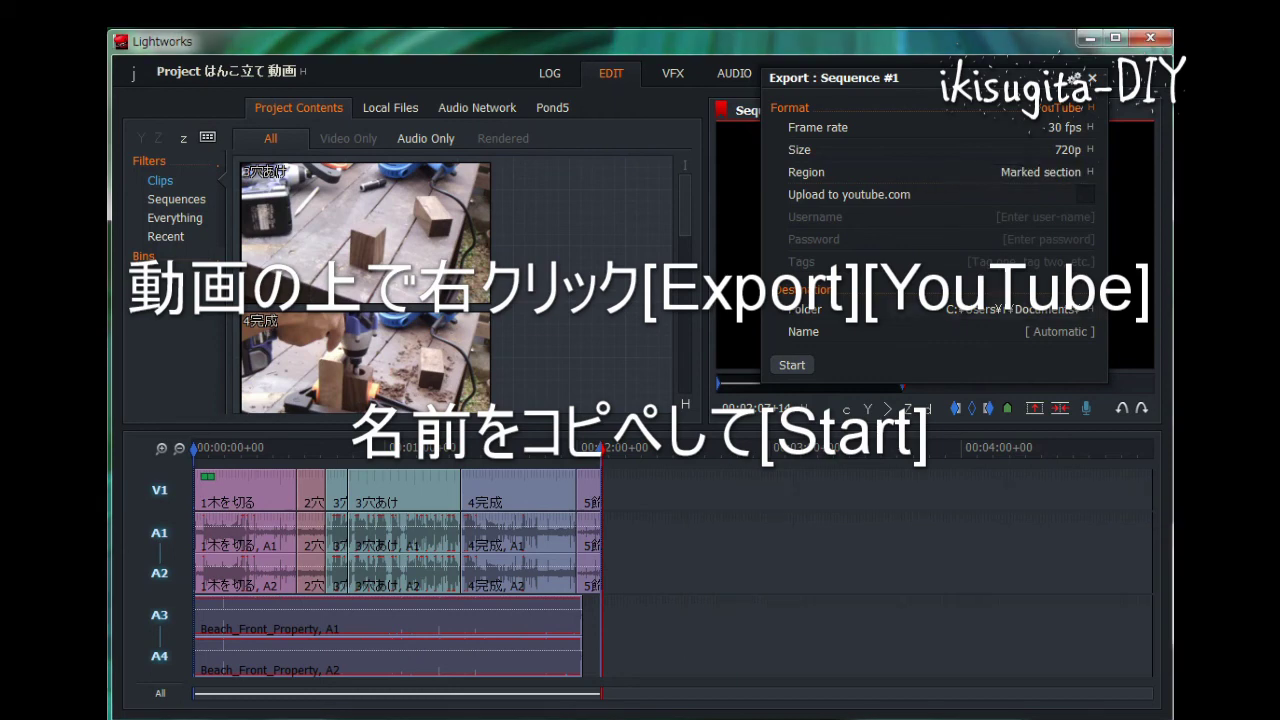
{"action": "left_click", "coordinate": [1062, 332]}
{"action": "key", "text": "ctrl+v"}
- Export the Marked section region for YouTube and close the tasks log and export settings
{"action": "left_click", "coordinate": [1041, 172]}
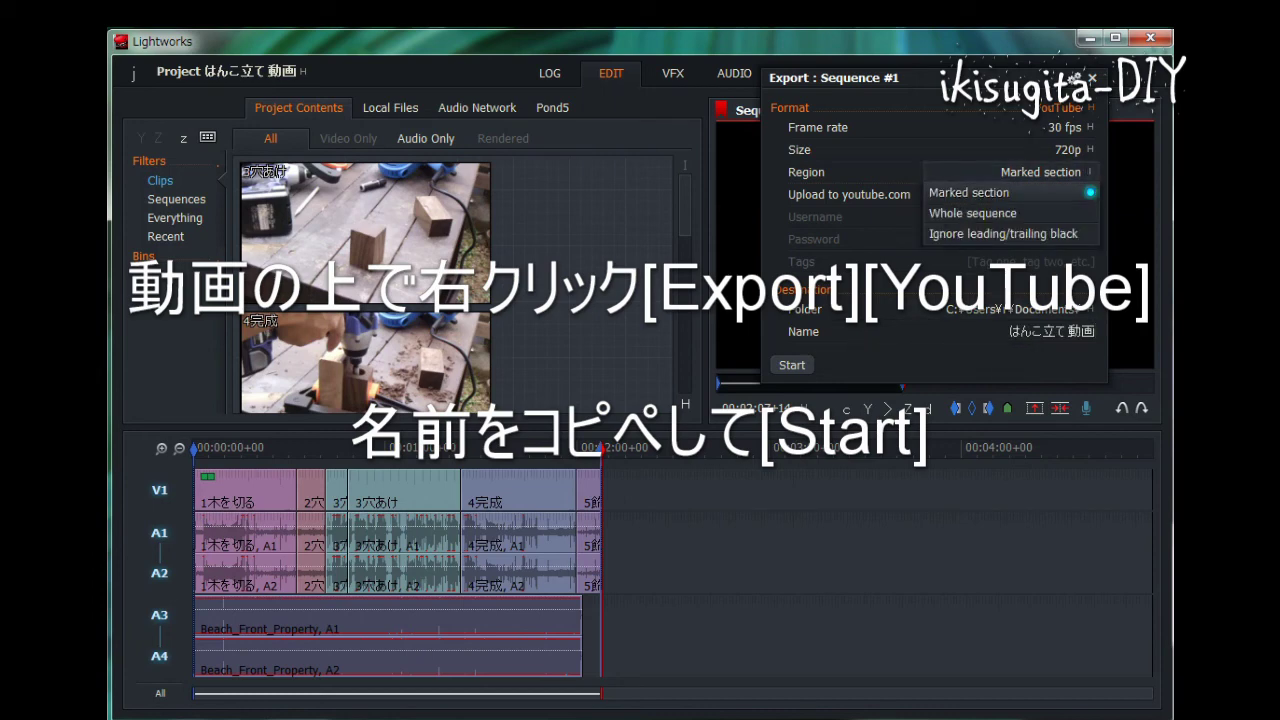
{"action": "left_click", "coordinate": [969, 193]}
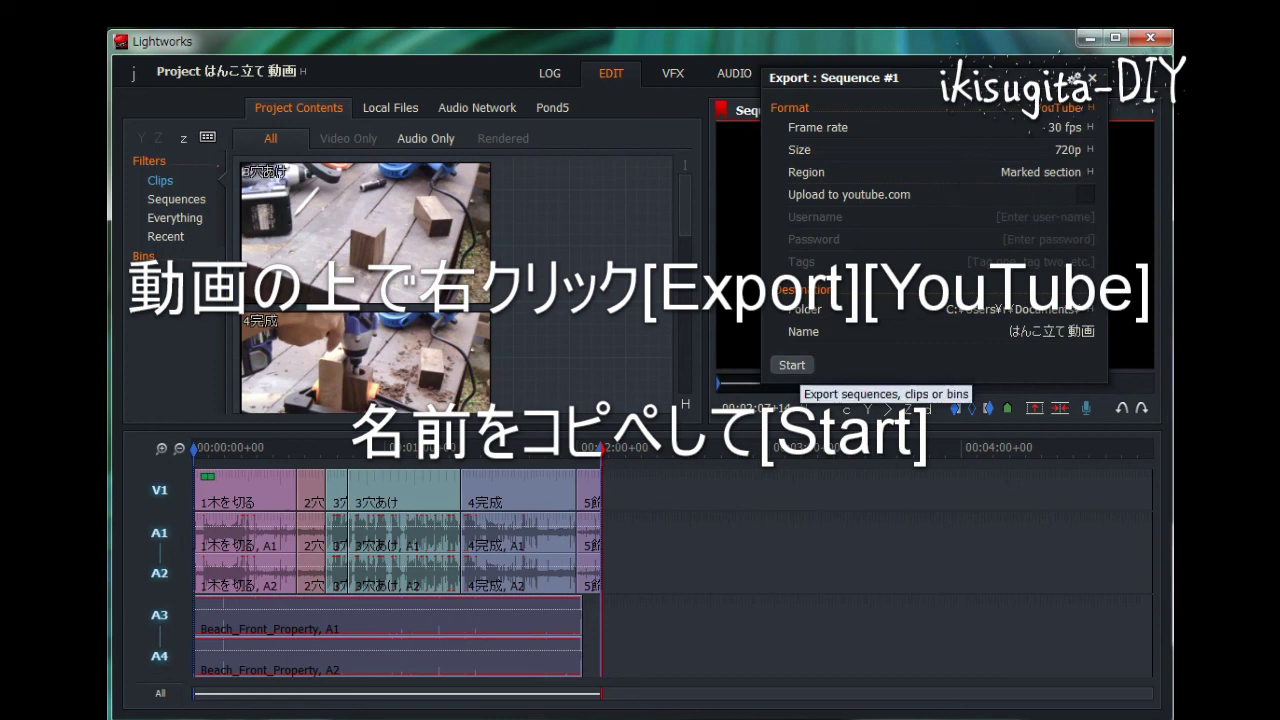
{"action": "left_click", "coordinate": [792, 365]}
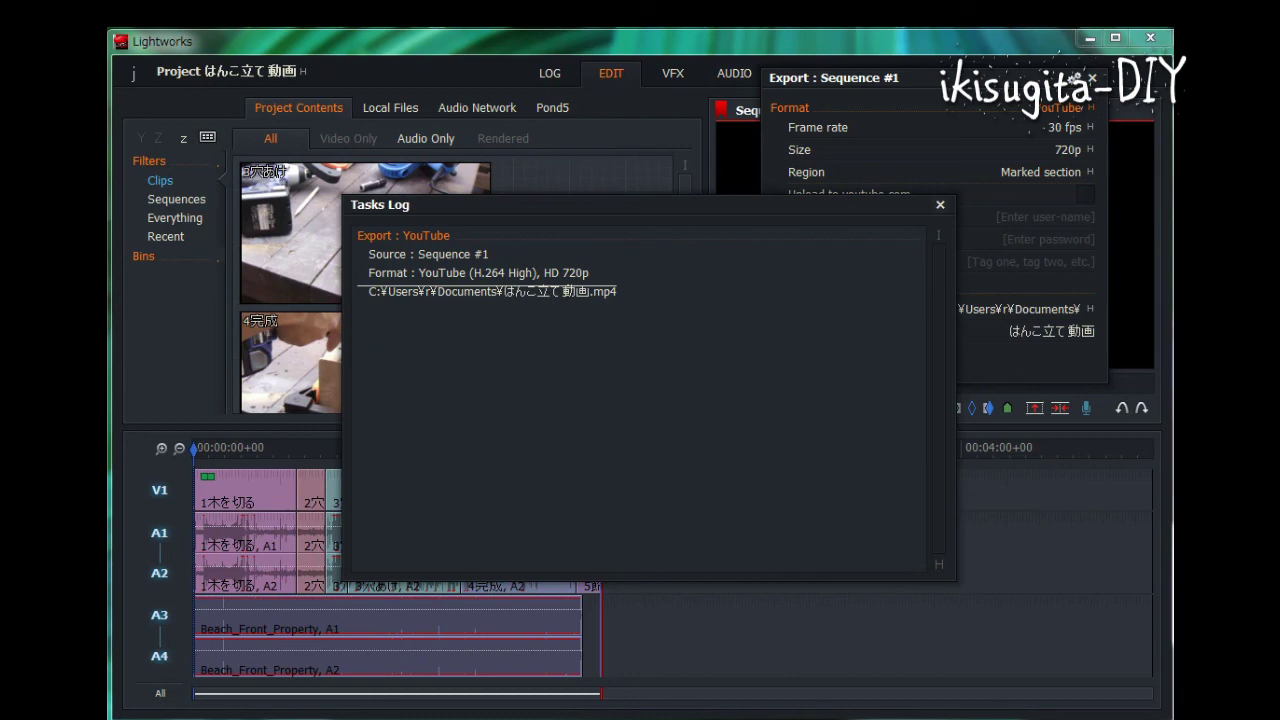
{"action": "key", "text": "Escape"}
{"action": "left_click", "coordinate": [1092, 77]}
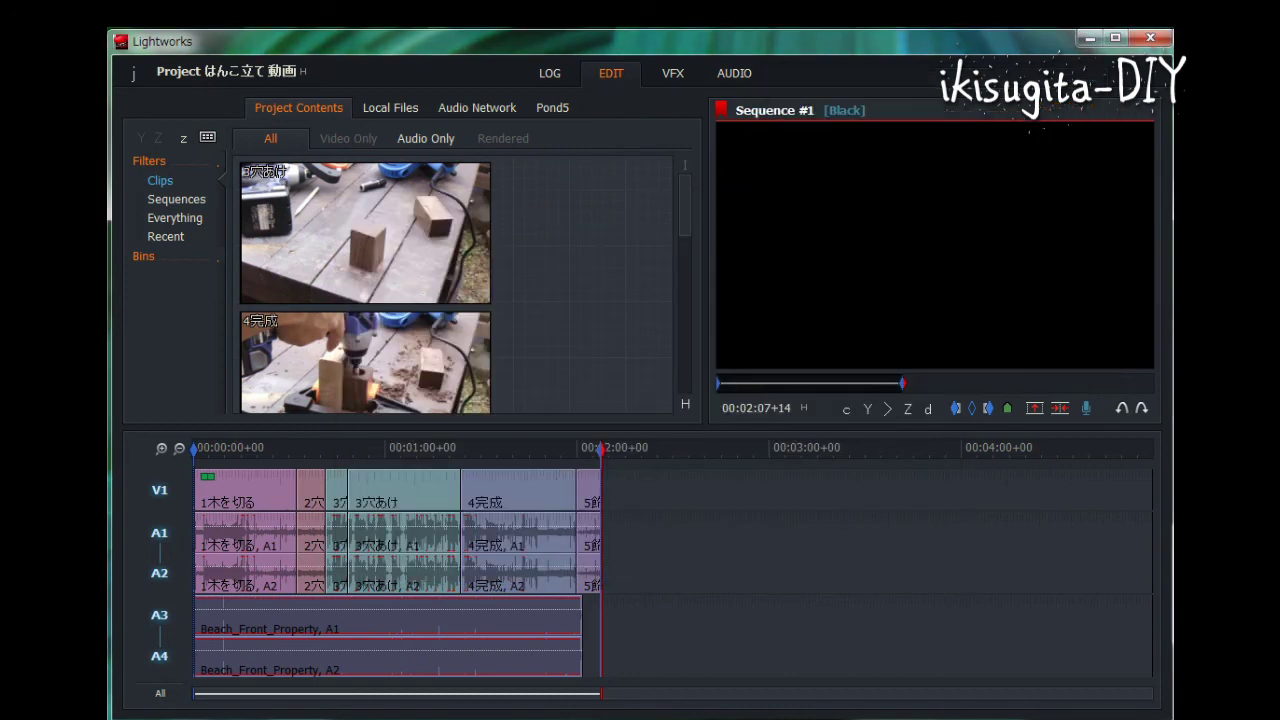